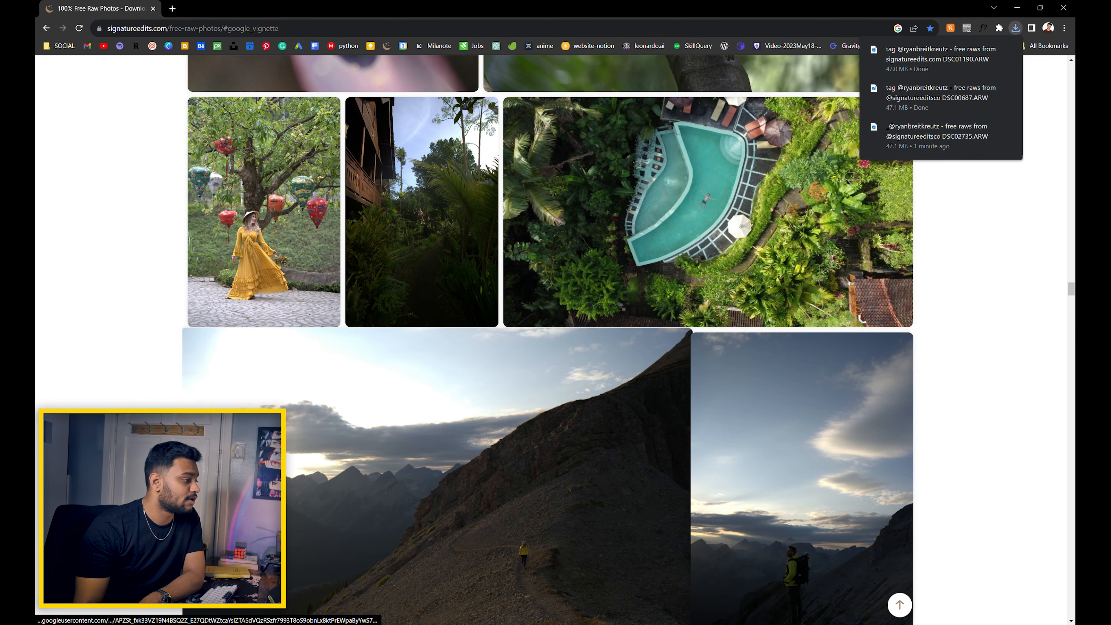
Open the downloaded raw photo DSC01190 from the Downloads folder for viewing.
key(super+e)
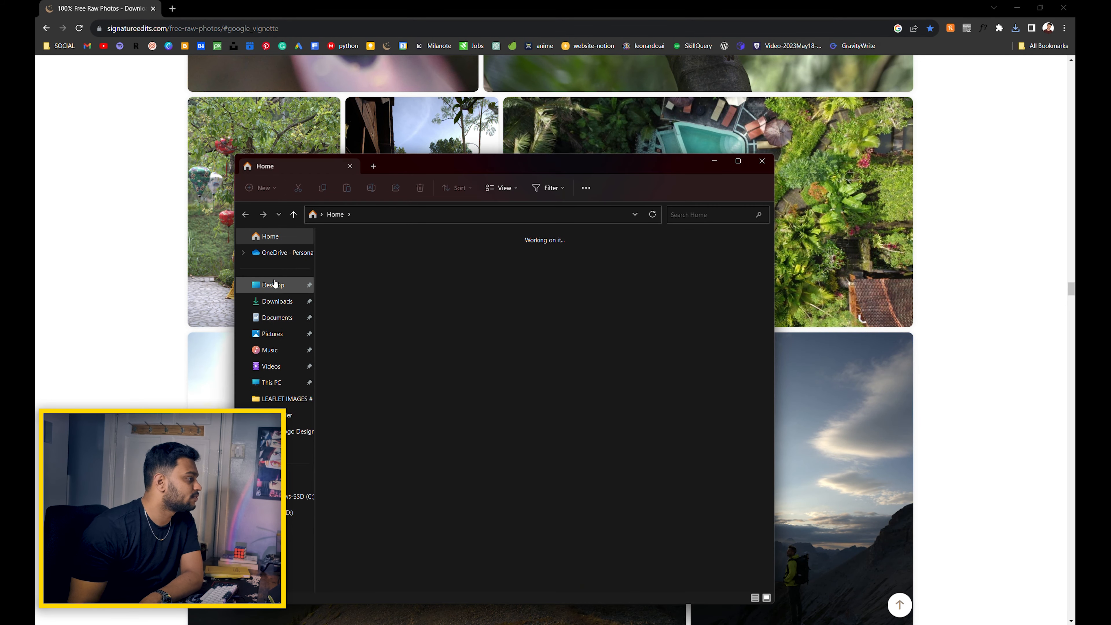
click(274, 301)
click(375, 306)
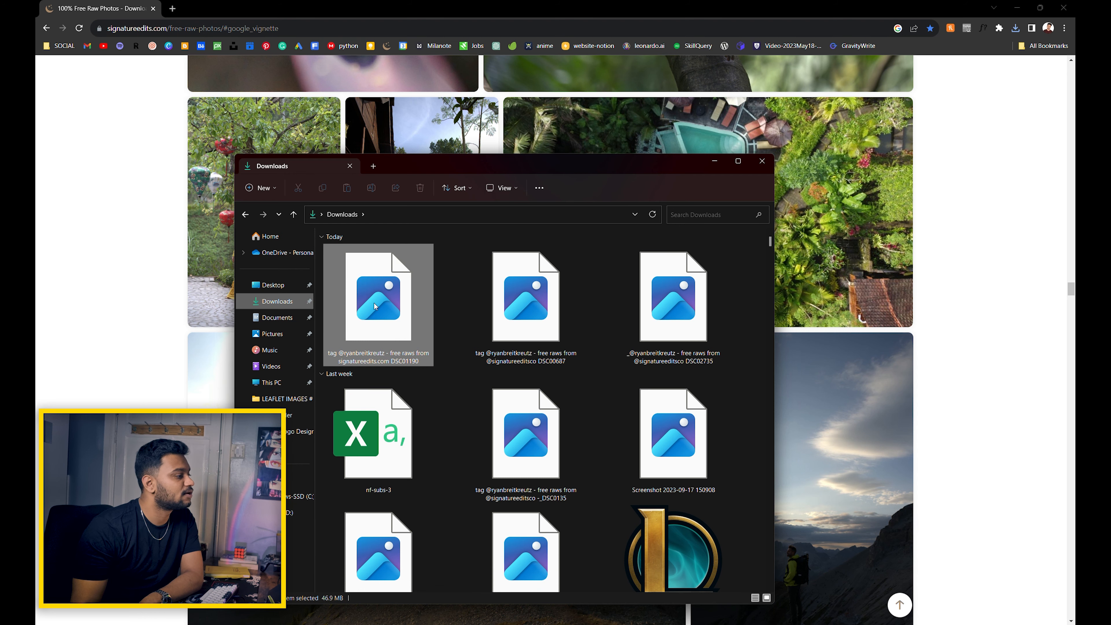
double_click(374, 306)
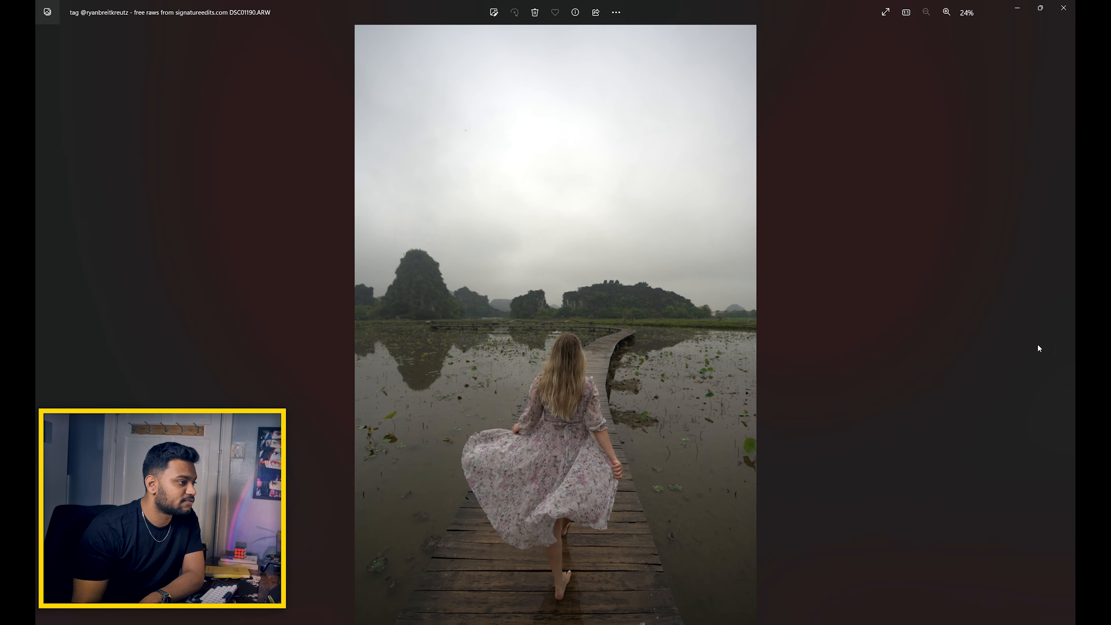
Browse through the raw photos DSC00687 and DSC02735, returning to DSC01190.
click(1066, 326)
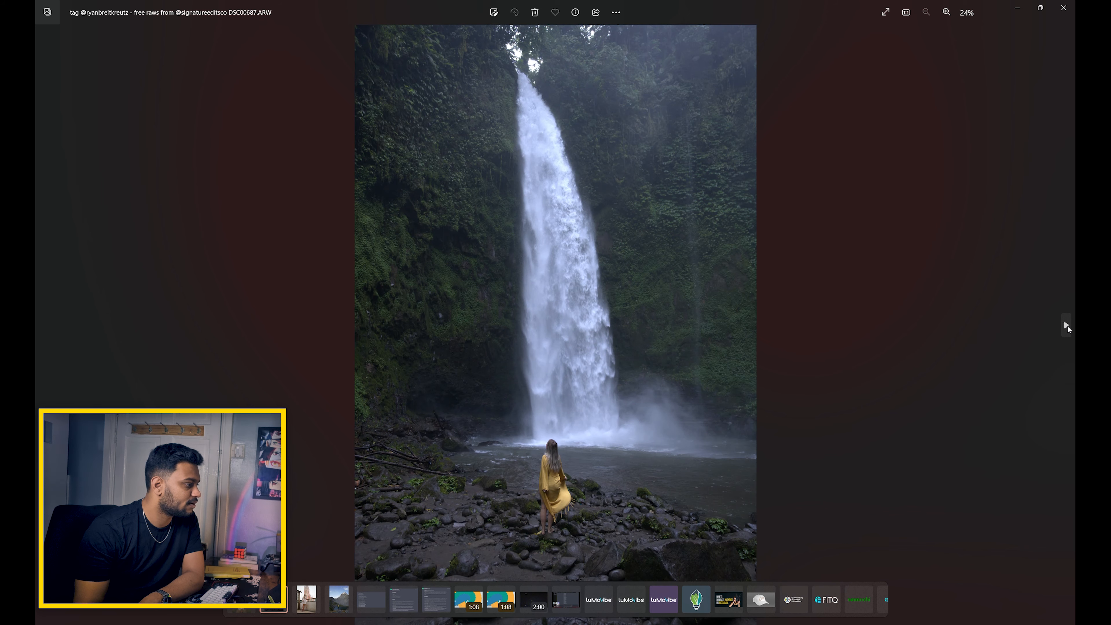
click(1067, 326)
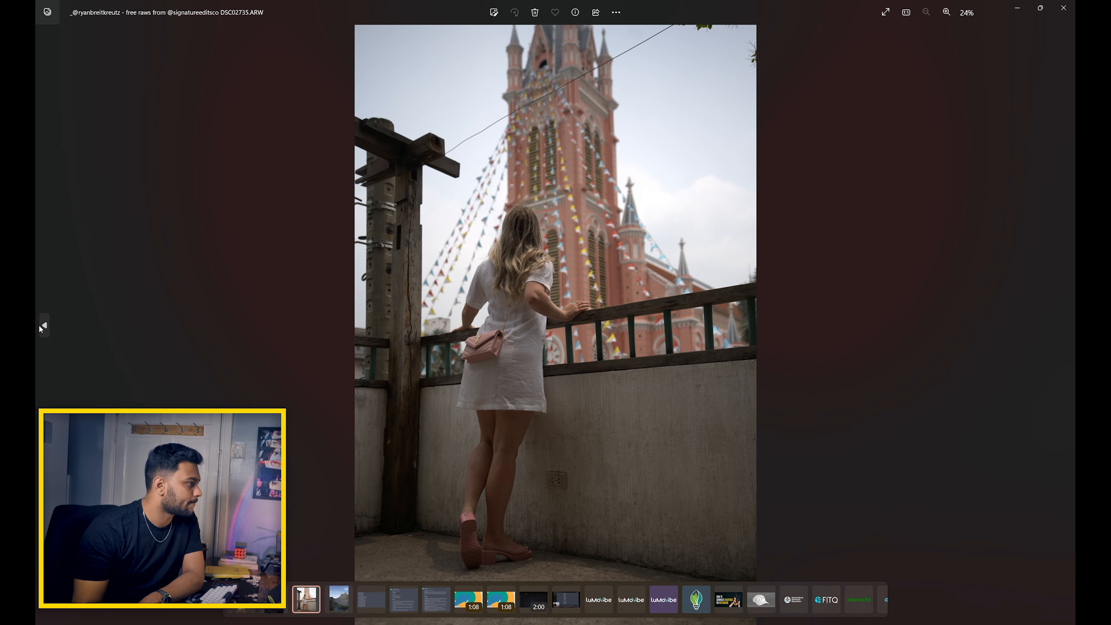
click(45, 326)
click(45, 326)
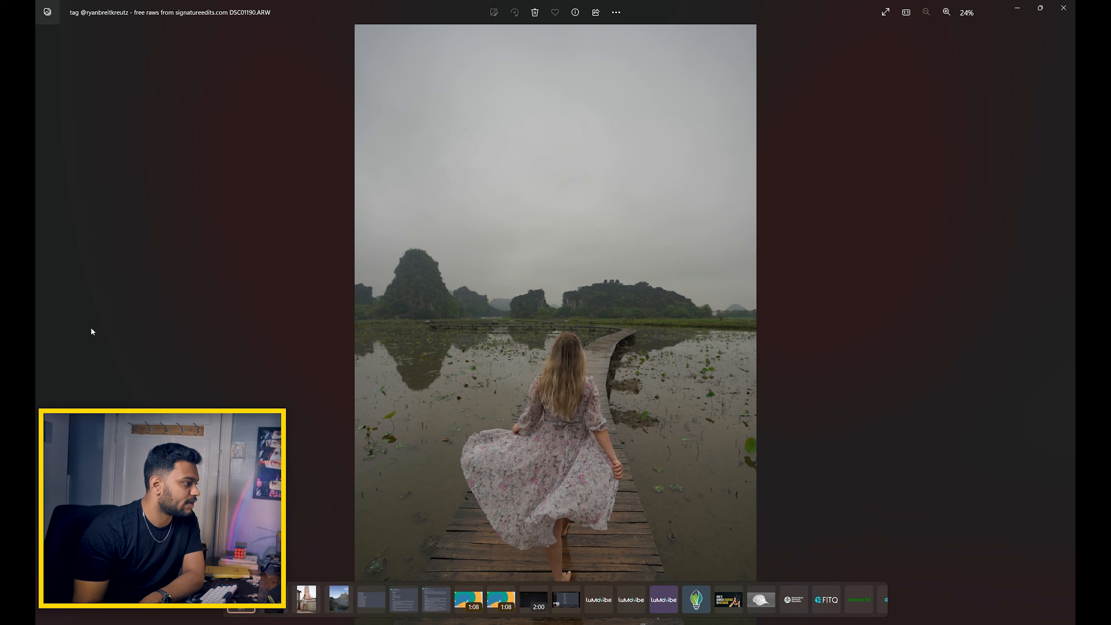
Open DSC01190 for editing in Camera Raw and set Highlights to -100 and Shadows to +100 in the basic adjustments.
right_click(629, 359)
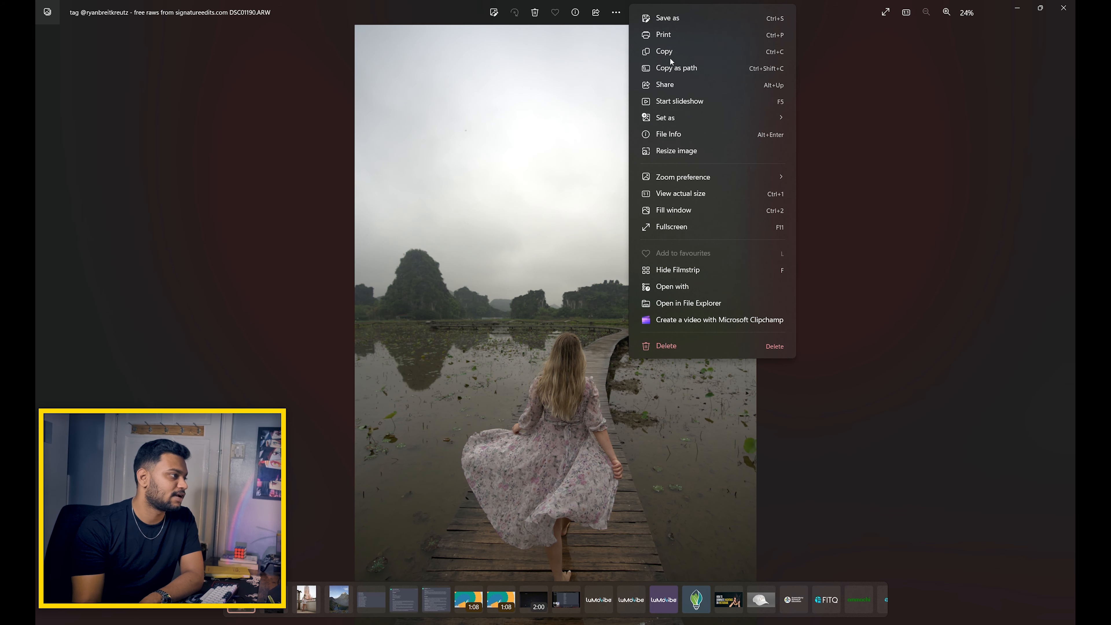
click(673, 286)
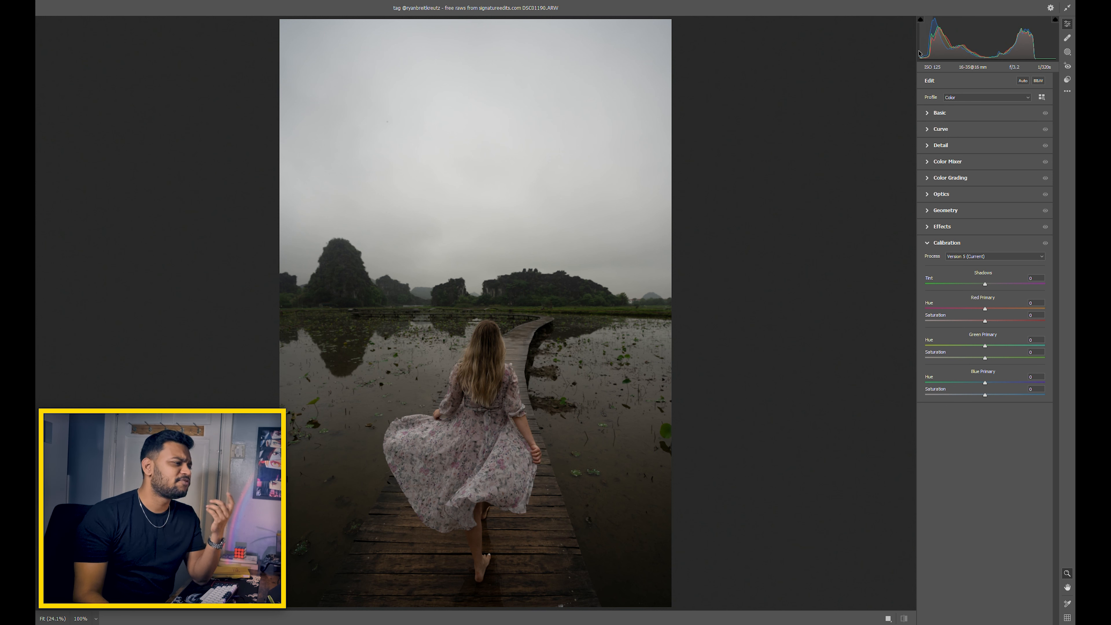
click(929, 115)
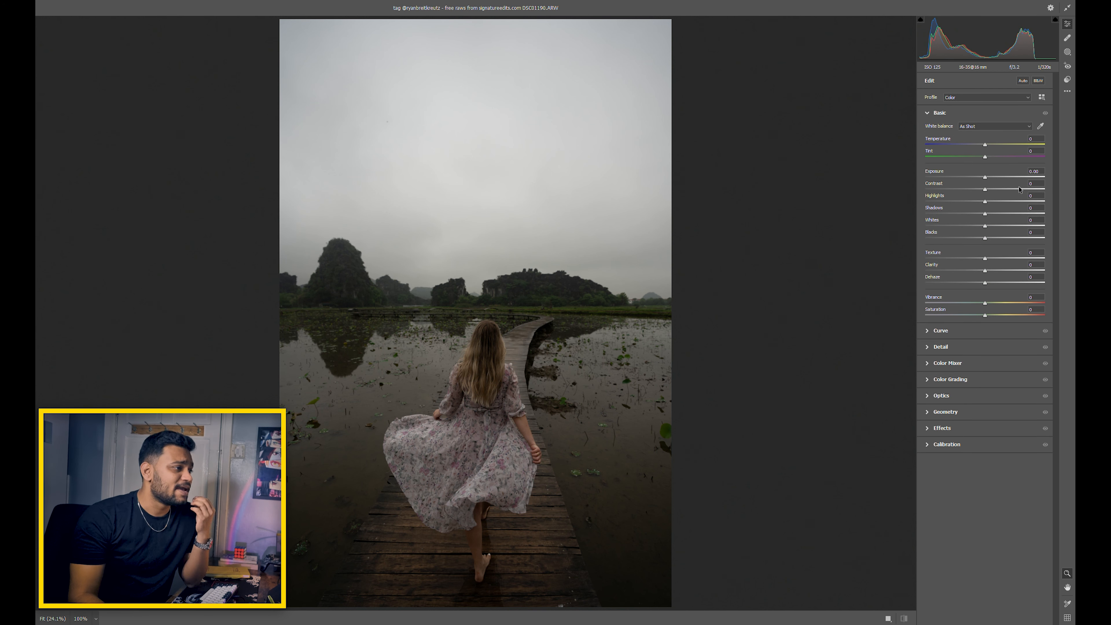
drag(980, 203, 1054, 222)
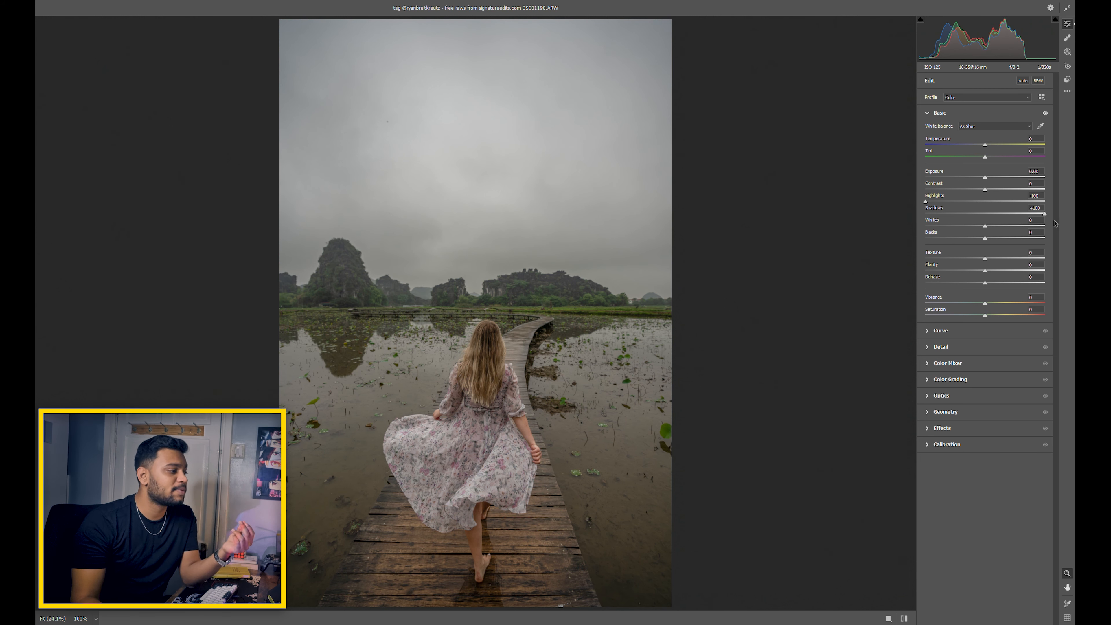
Examine the photo up close around the mountains, walkway and cloudy sky, ending with the whole picture in view.
click(537, 315)
drag(680, 262, 673, 312)
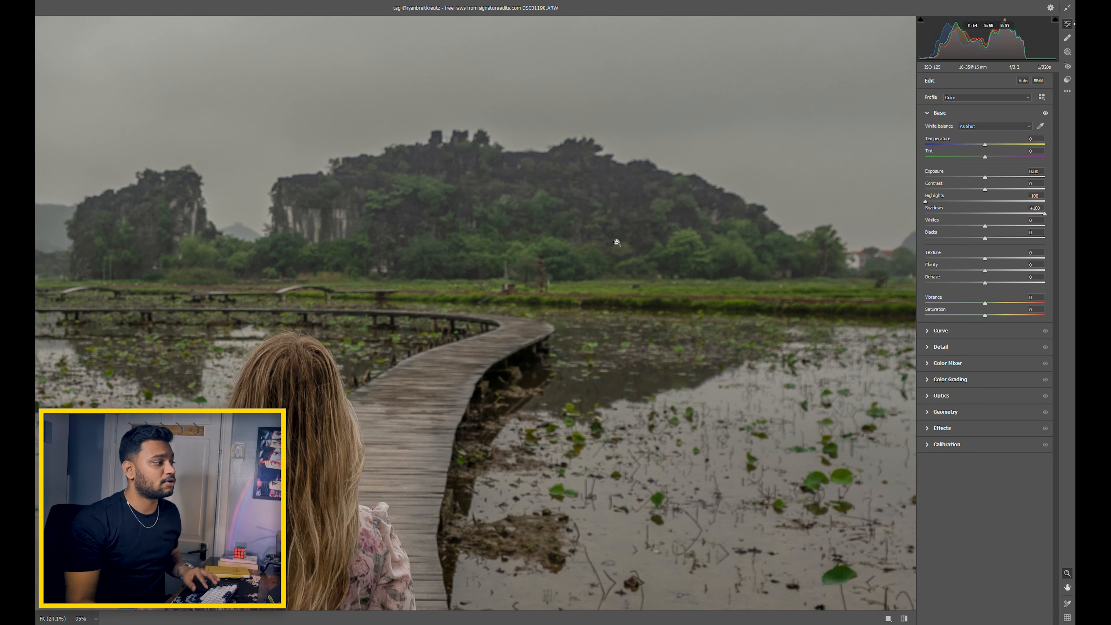
key(space)
drag(565, 194, 844, 495)
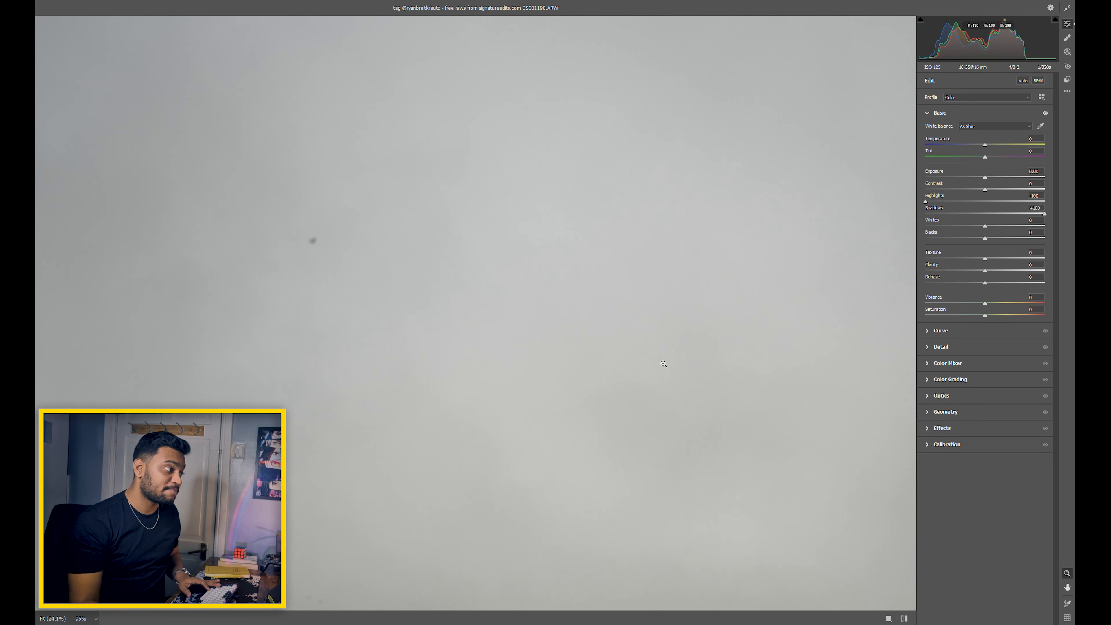
key(ctrl+0)
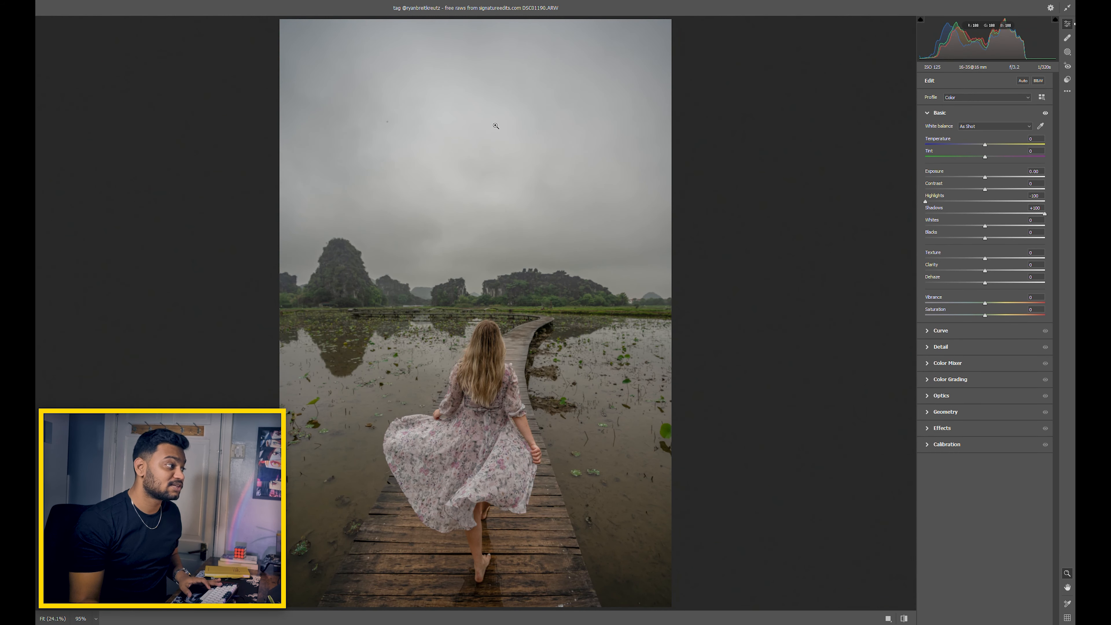
click(496, 124)
key(space)
drag(444, 261, 677, 154)
drag(464, 242, 637, 206)
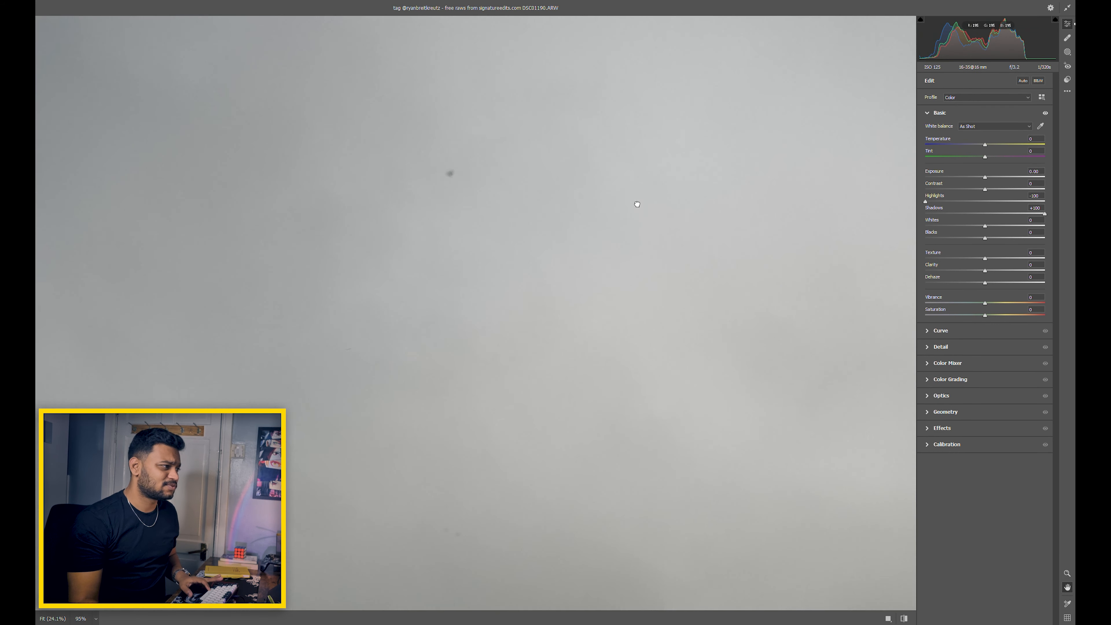
click(619, 245)
key(space)
drag(609, 146, 589, 199)
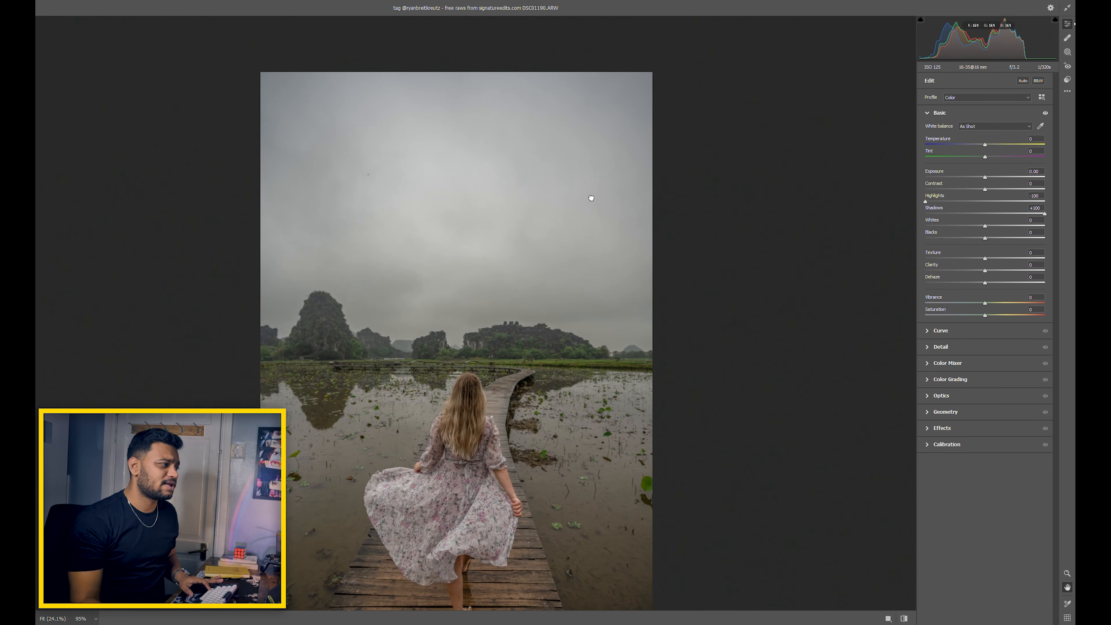
key(space)
drag(512, 299, 568, 261)
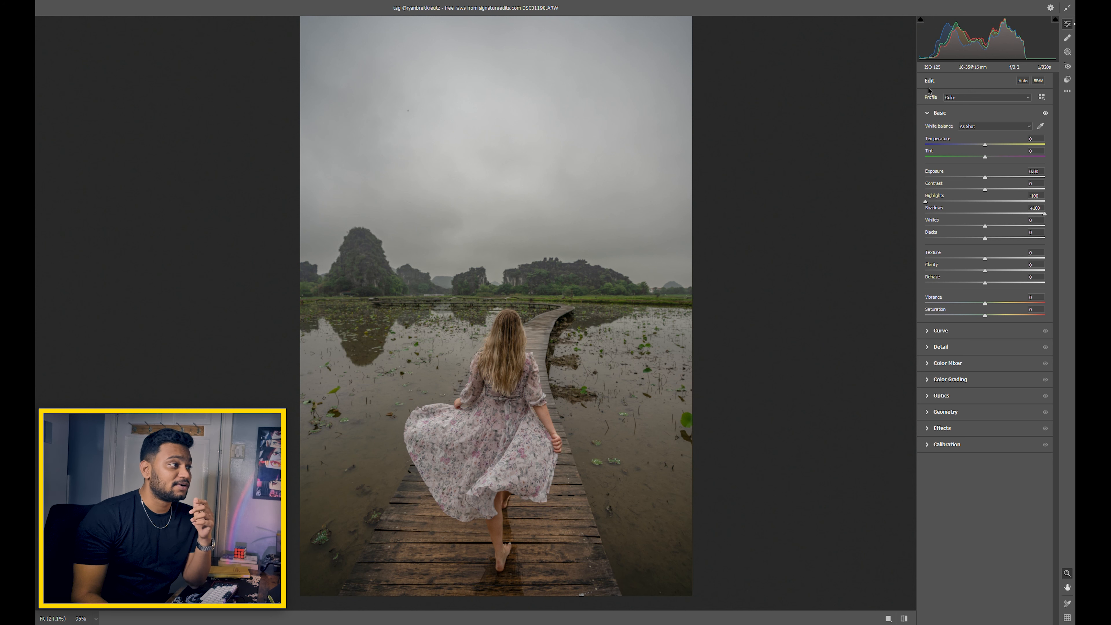
Turn on the shadow and highlight clipping warnings, test them with Exposure at -5.00 and +3.75, and reset Exposure to 0.00.
click(920, 20)
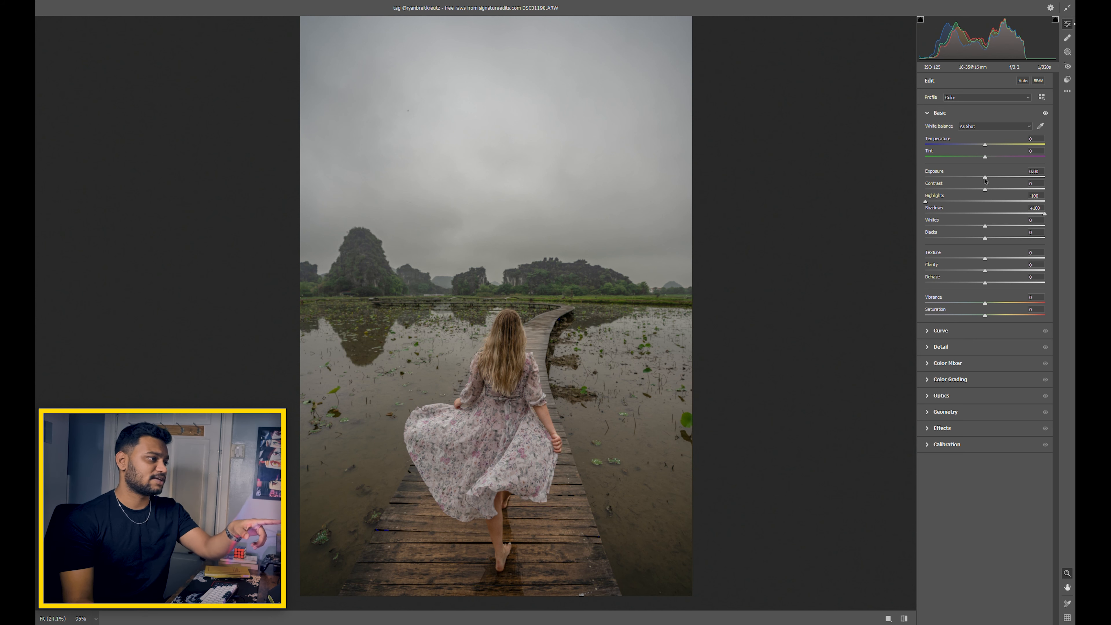
drag(985, 180, 922, 190)
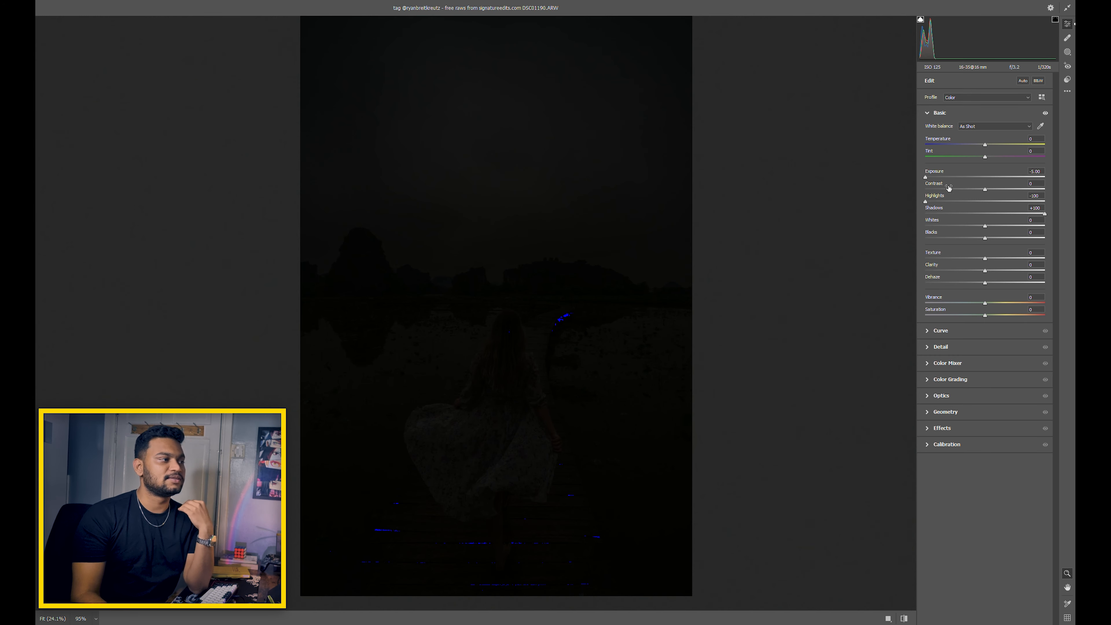
drag(926, 179, 1031, 180)
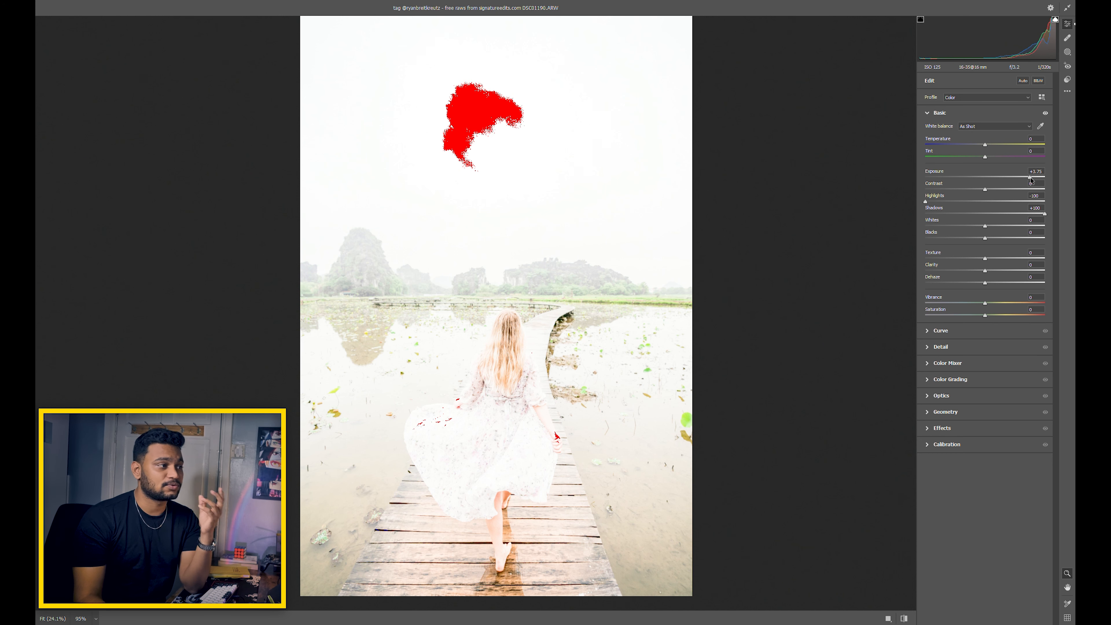
double_click(1031, 179)
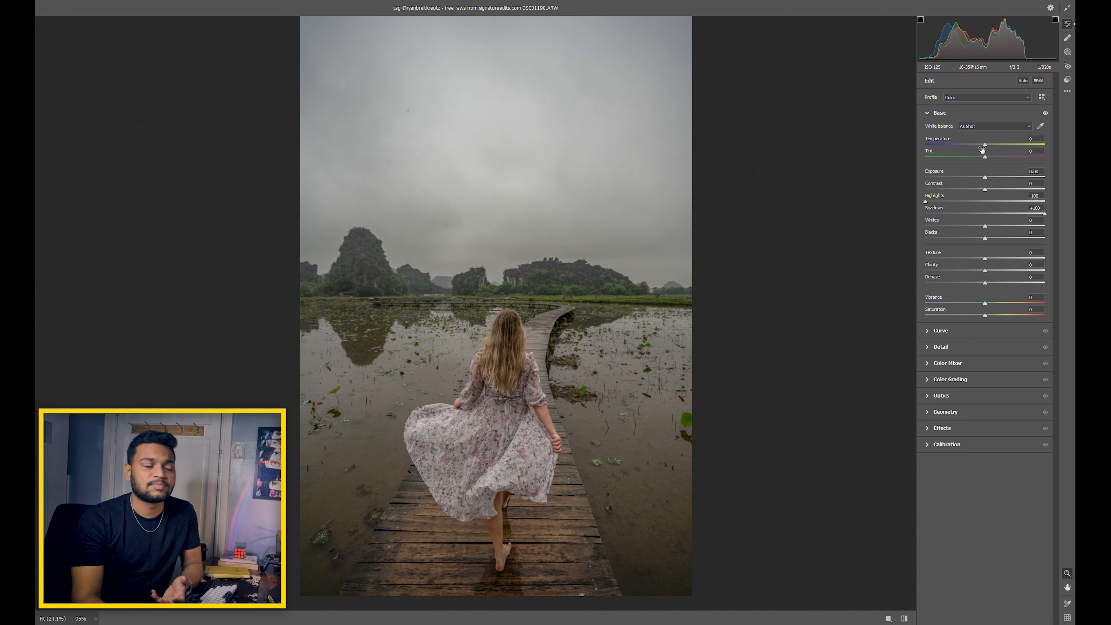
Cool the photo's white balance by setting Temperature to about -8 and Tint to about +5.
drag(986, 146, 982, 146)
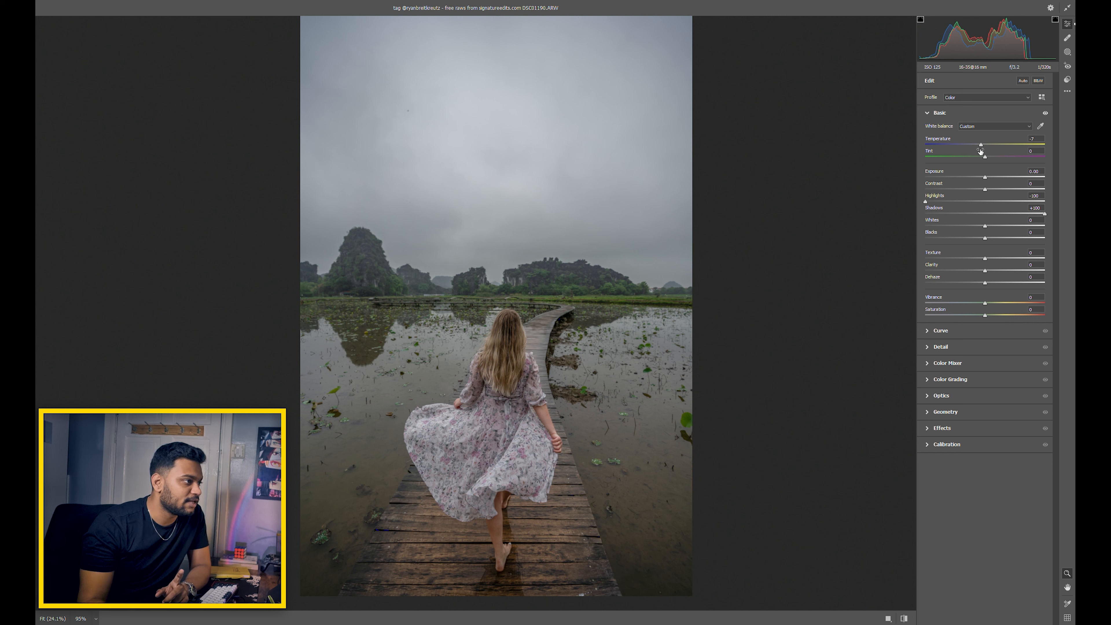
drag(980, 147, 978, 147)
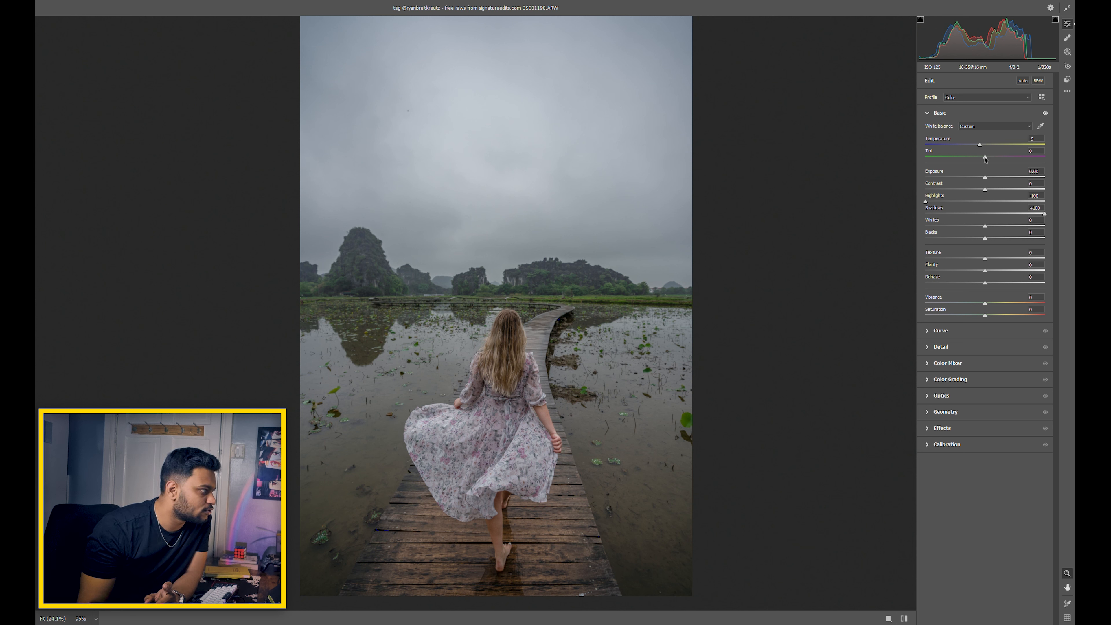
drag(980, 159, 983, 160)
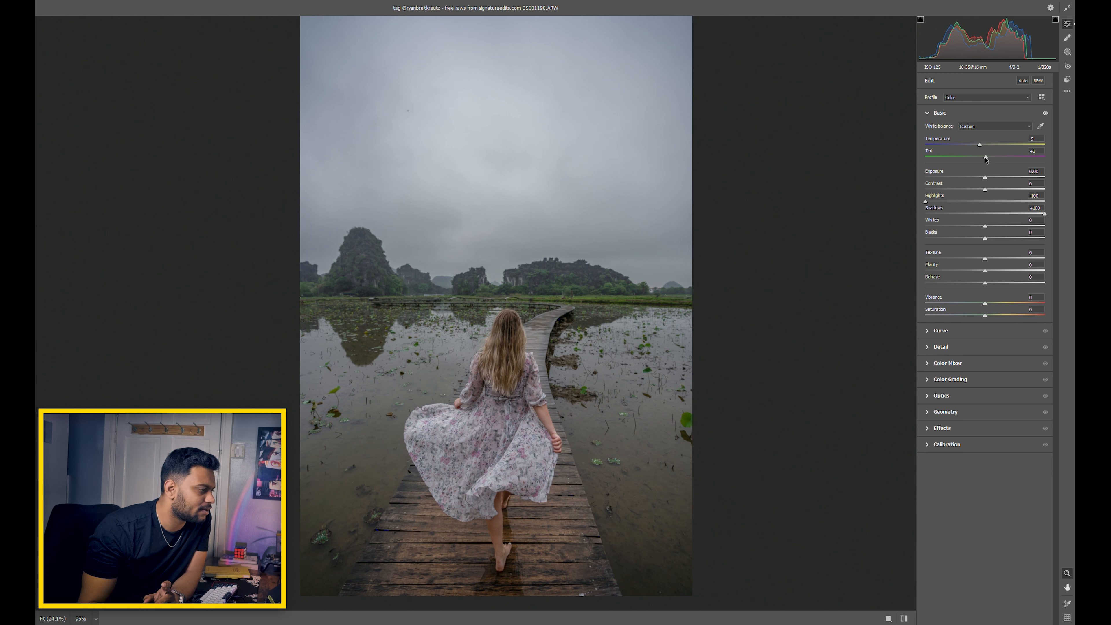
drag(987, 160, 991, 160)
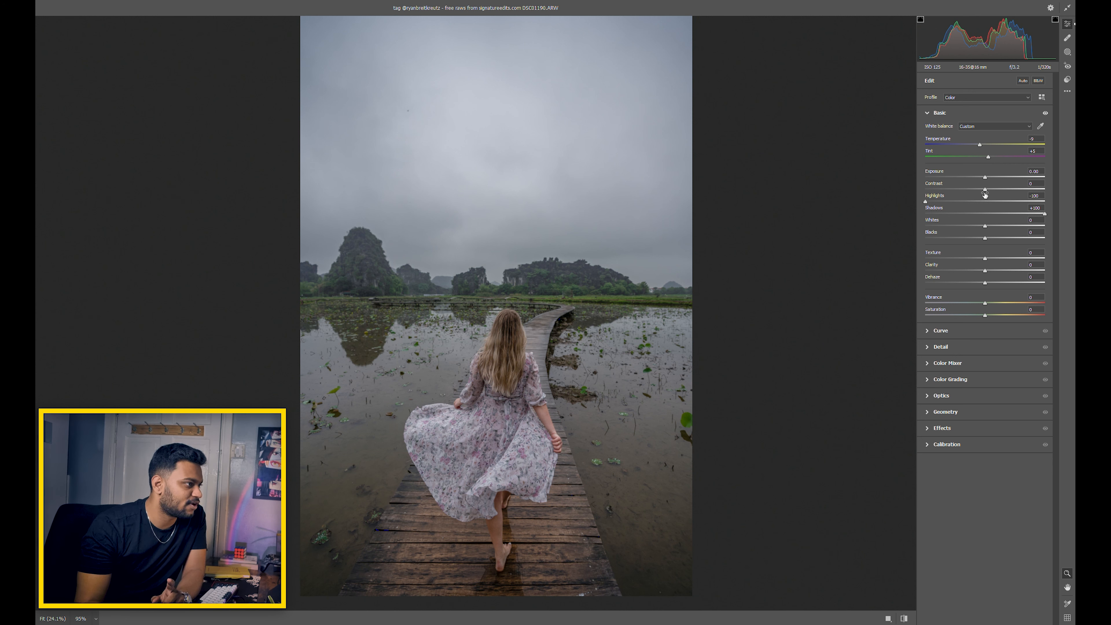
Set Contrast to +10, with Highlights fully down at -100 and Shadows fully up at +100.
drag(986, 191, 995, 193)
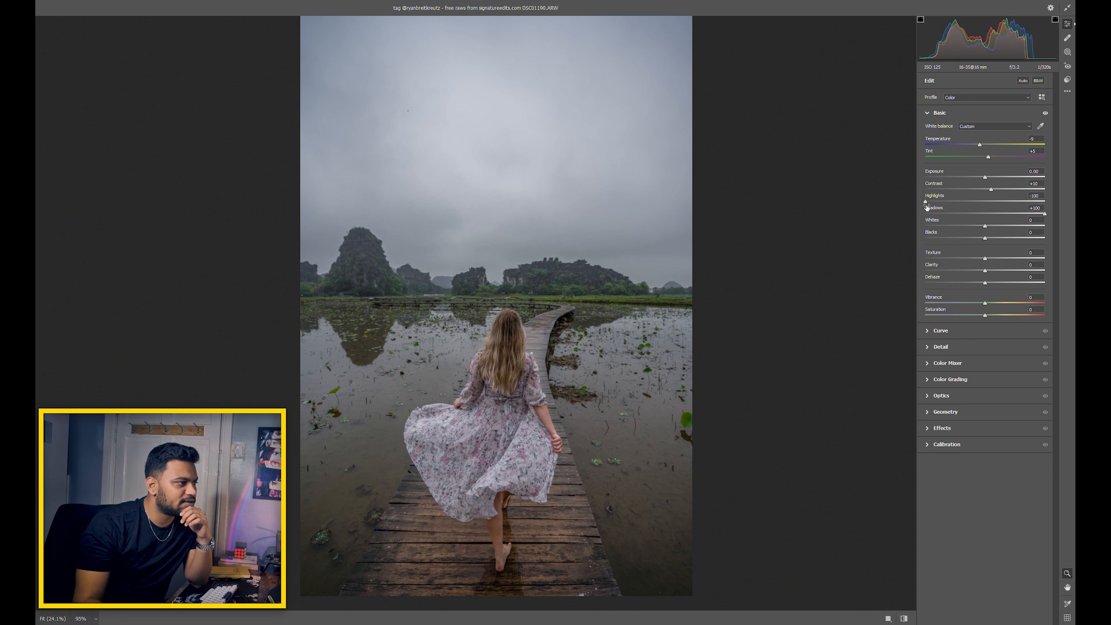
drag(926, 203, 873, 237)
drag(926, 203, 976, 203)
drag(977, 250, 861, 270)
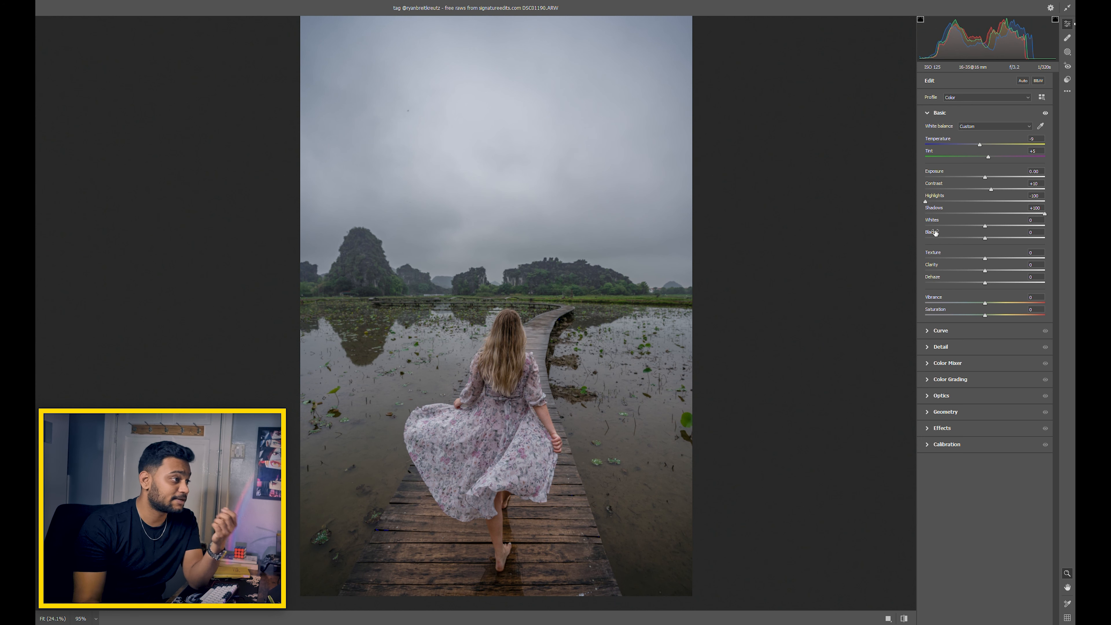
mouse_move(1044, 214)
mouse_down()
mouse_move(988, 215)
mouse_move(1058, 216)
mouse_up()
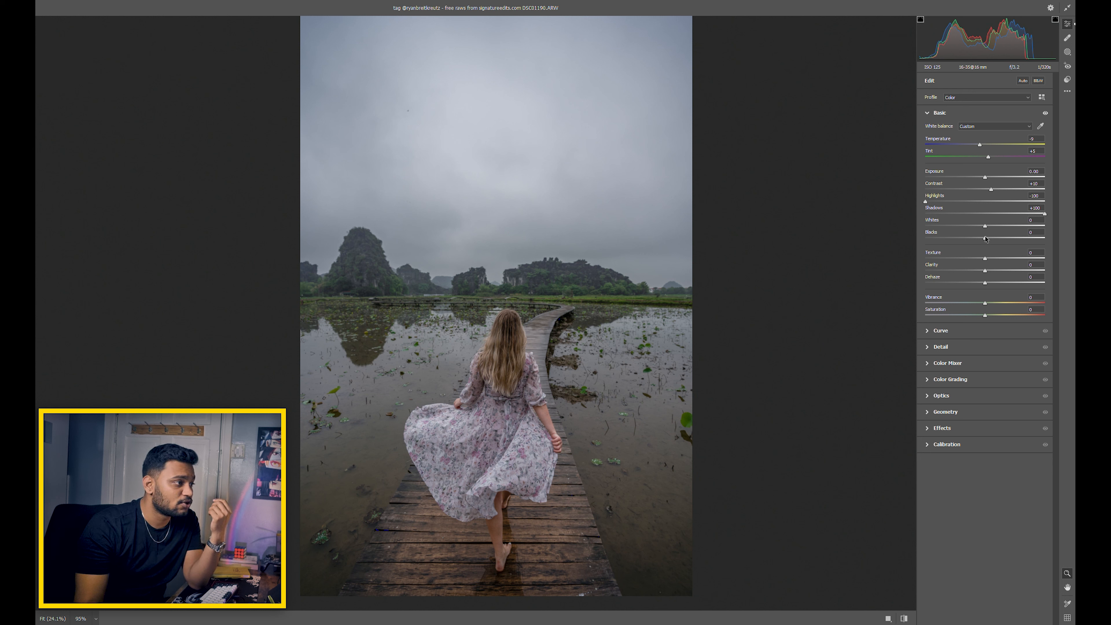
Set Blacks to about -10, checking the clipped areas around the hair and walkway, and raise Whites to +11.
drag(986, 240, 961, 244)
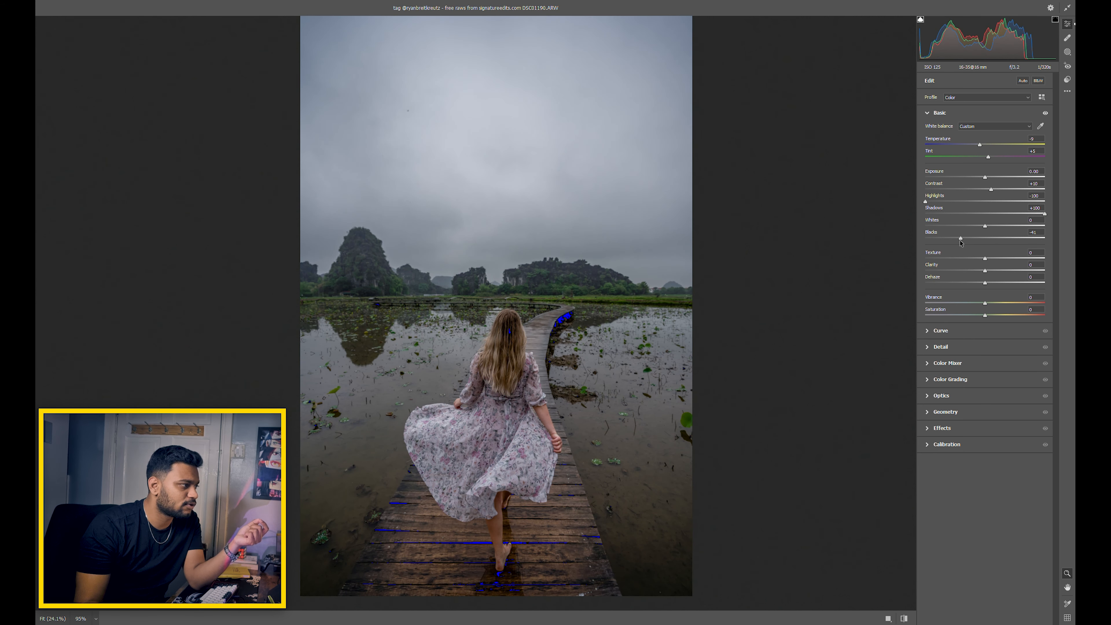
click(533, 343)
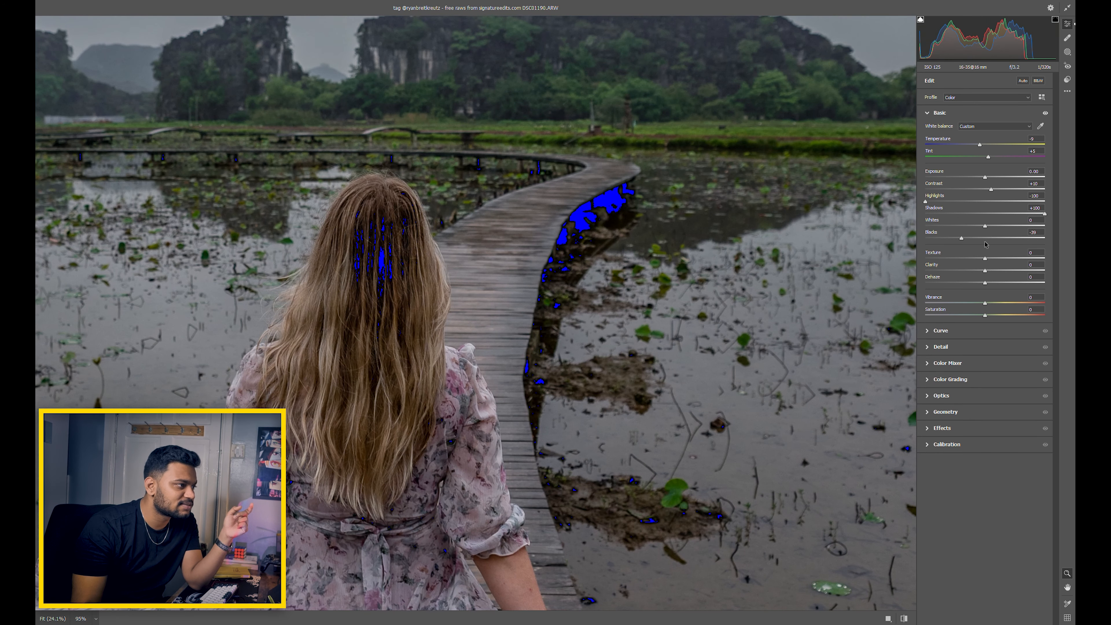
drag(961, 239, 979, 240)
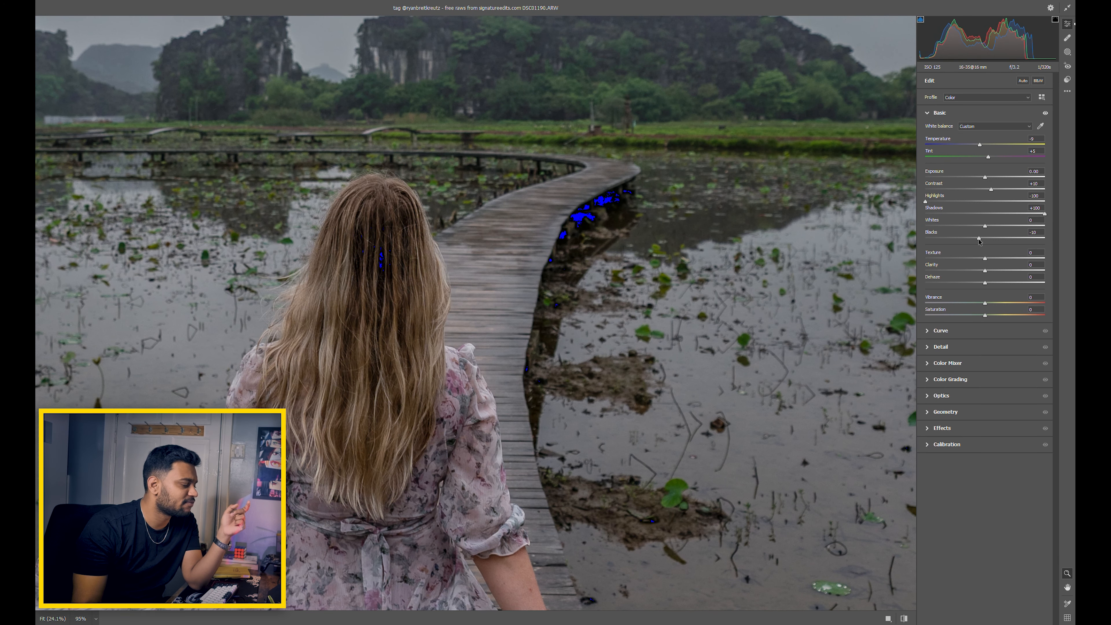
click(440, 239)
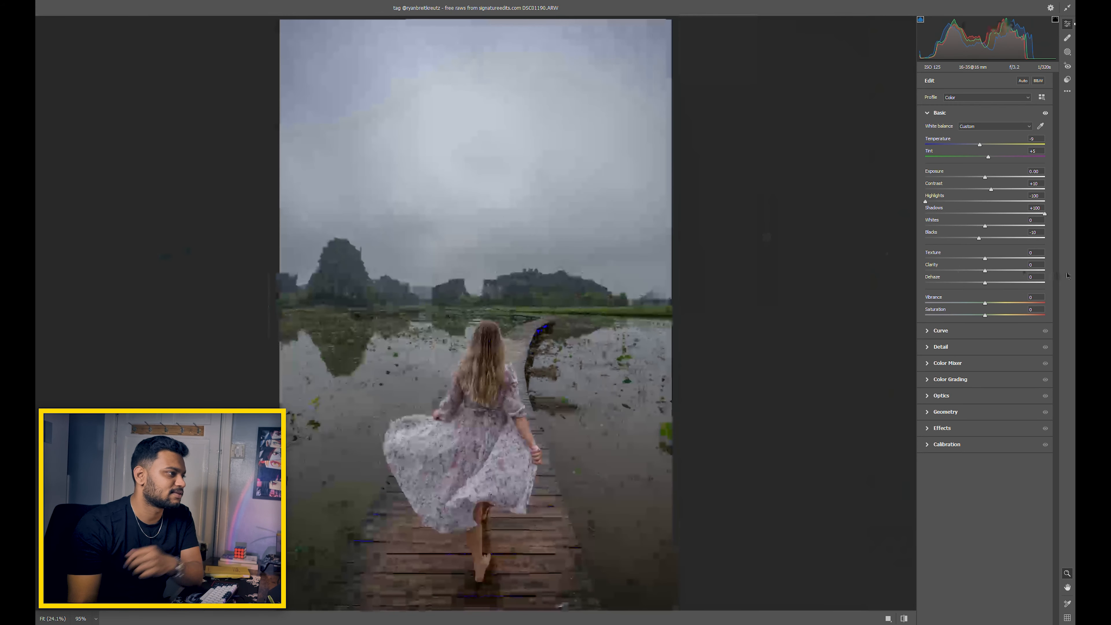
mouse_move(985, 227)
mouse_down()
mouse_move(976, 224)
mouse_move(1002, 224)
mouse_move(992, 226)
mouse_up()
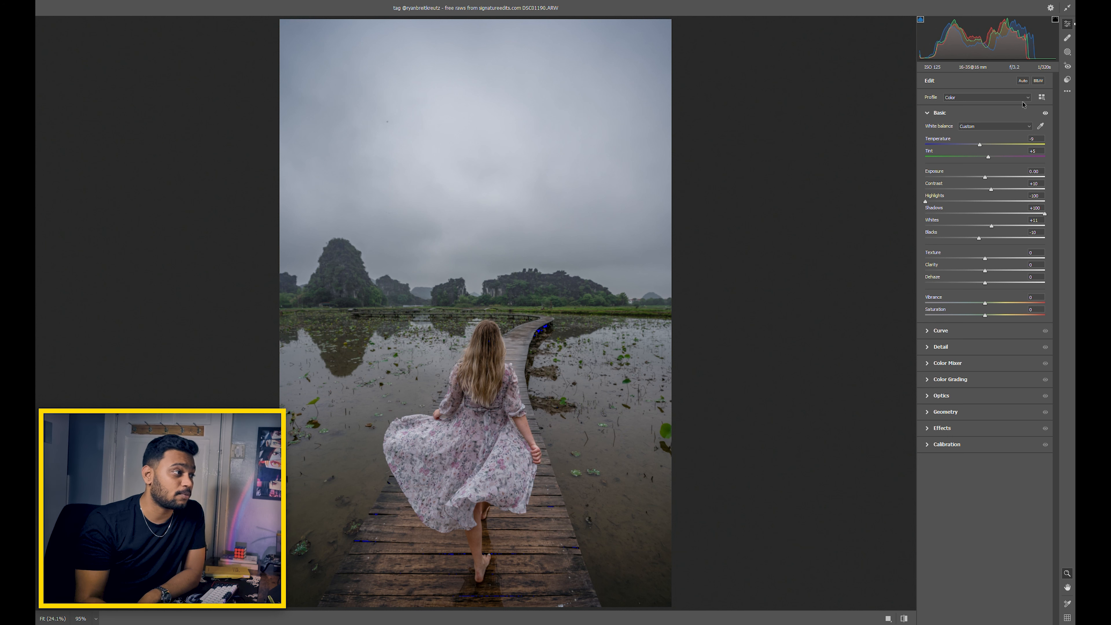
Collapse the basic adjustments and temporarily hide them to compare the photo before and after editing.
click(927, 112)
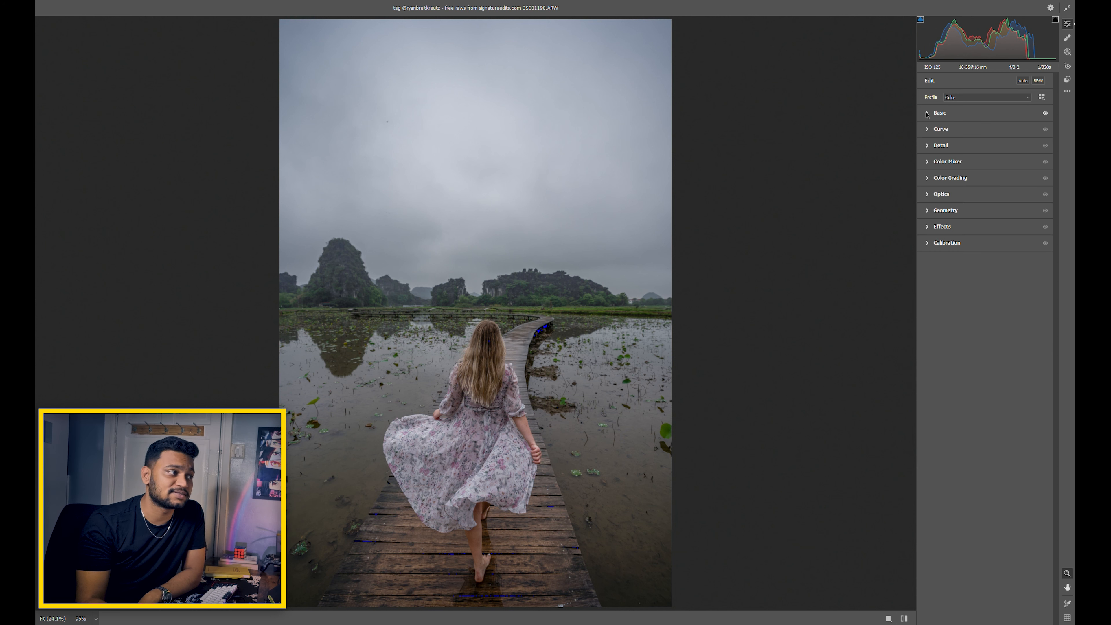
click(1045, 113)
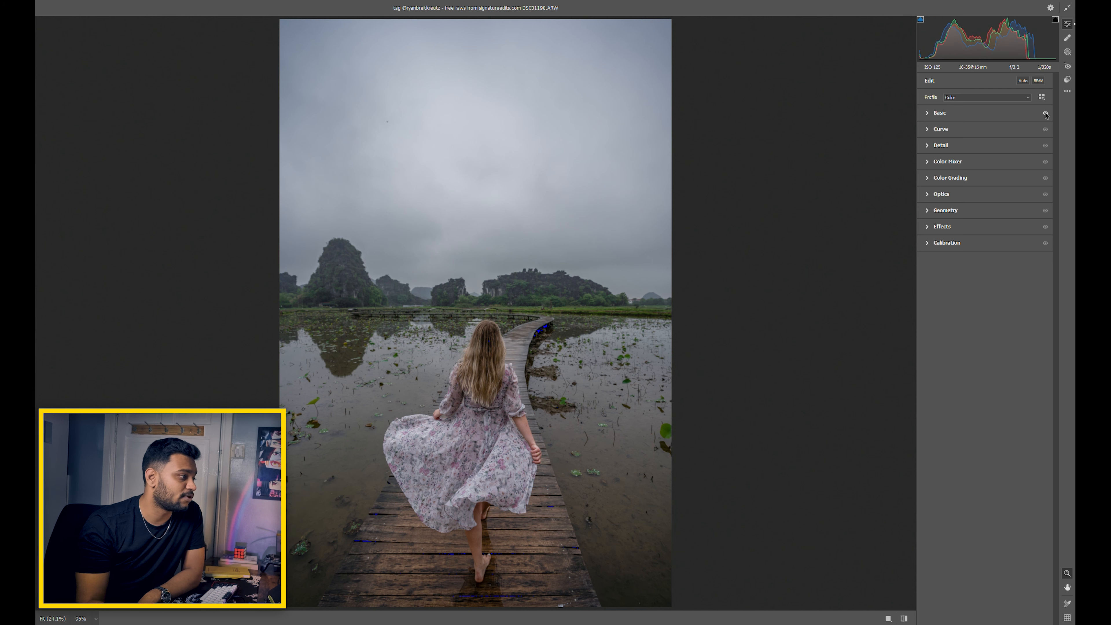
click(1045, 113)
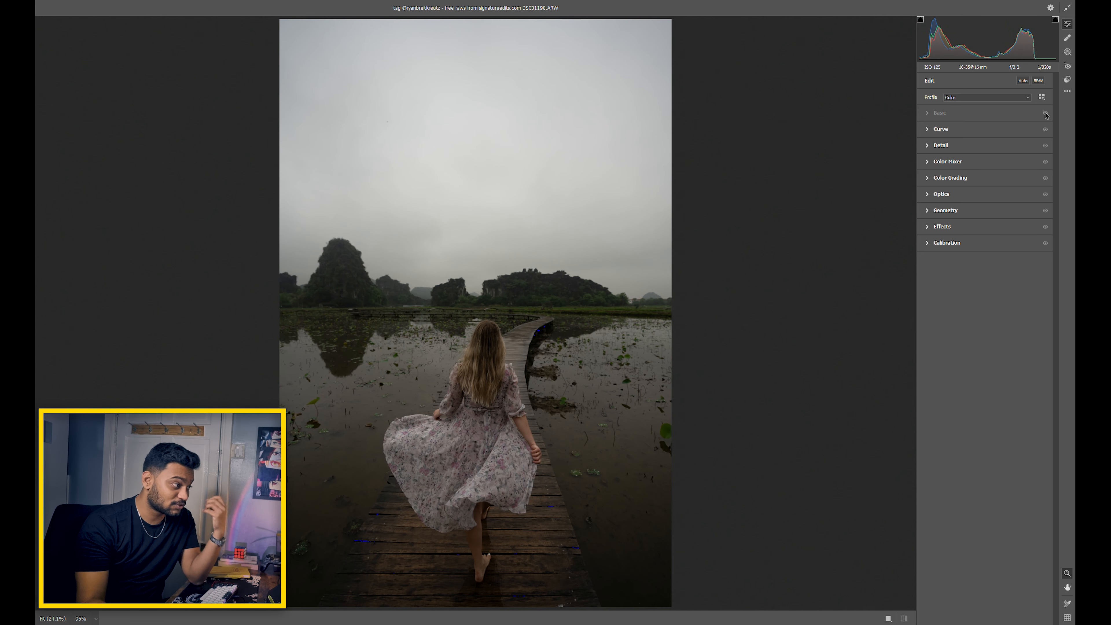
Turn the basic adjustments back on and look through the red, green and blue channel curves.
click(1045, 113)
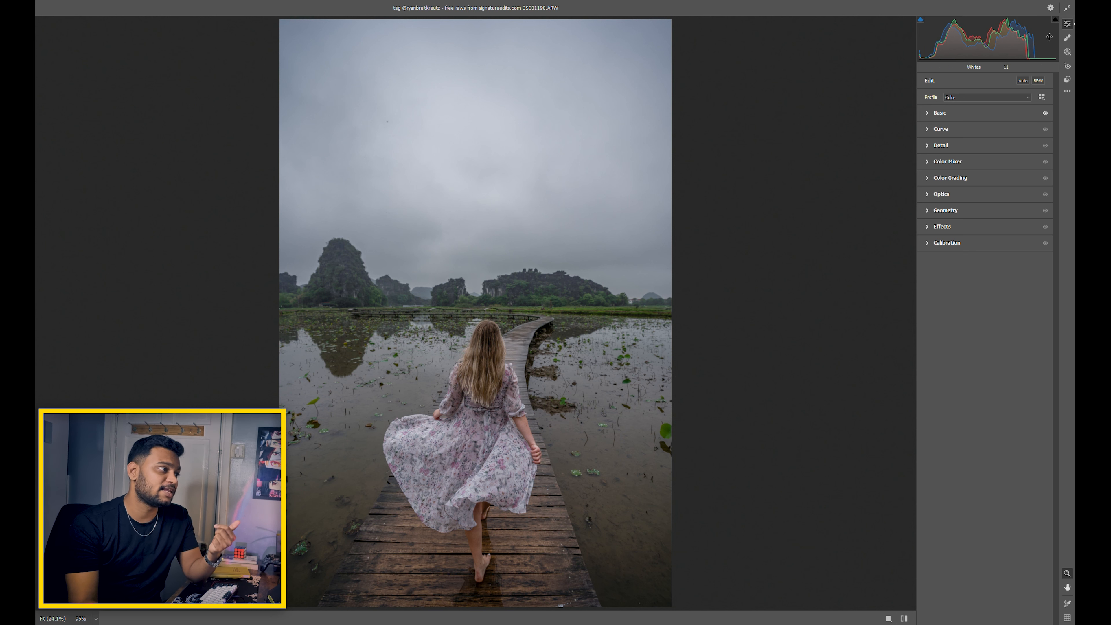
click(929, 131)
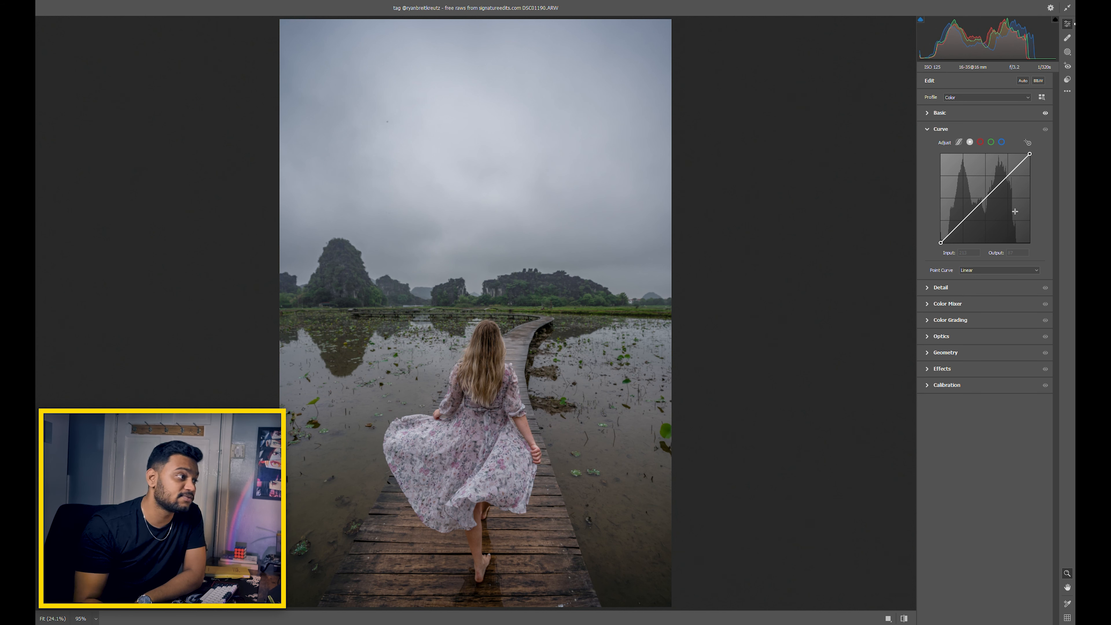
click(980, 141)
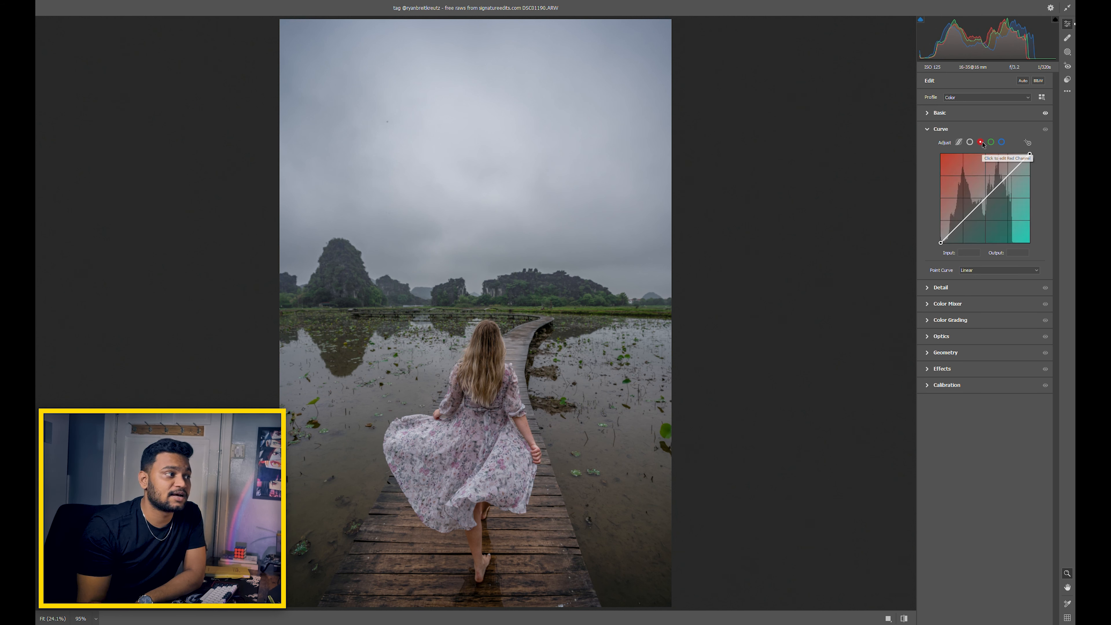
click(991, 142)
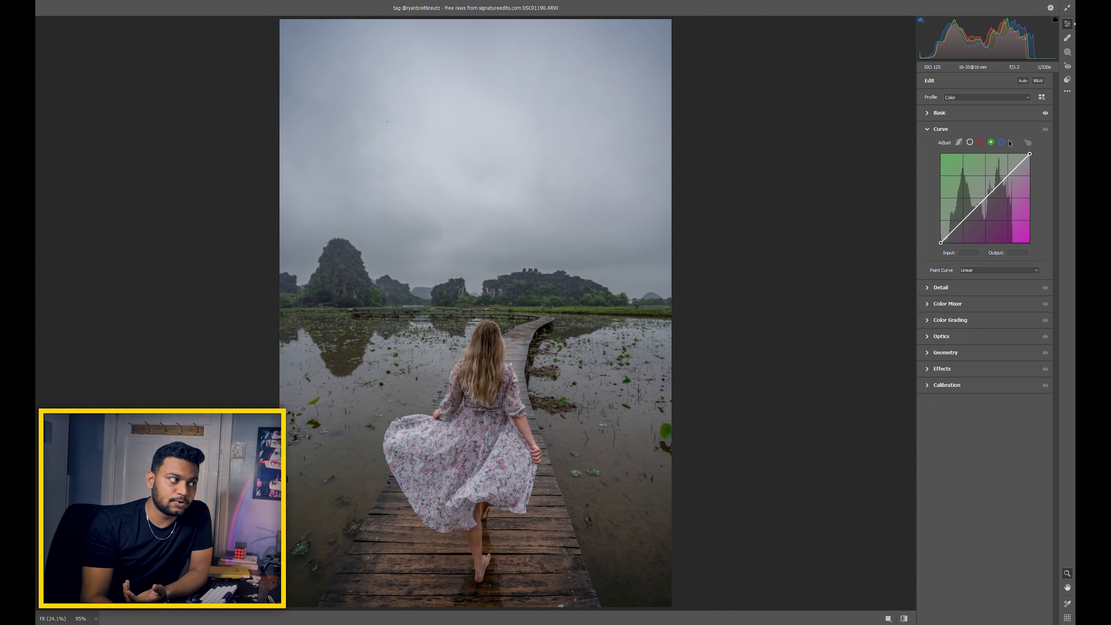
click(1002, 143)
click(980, 141)
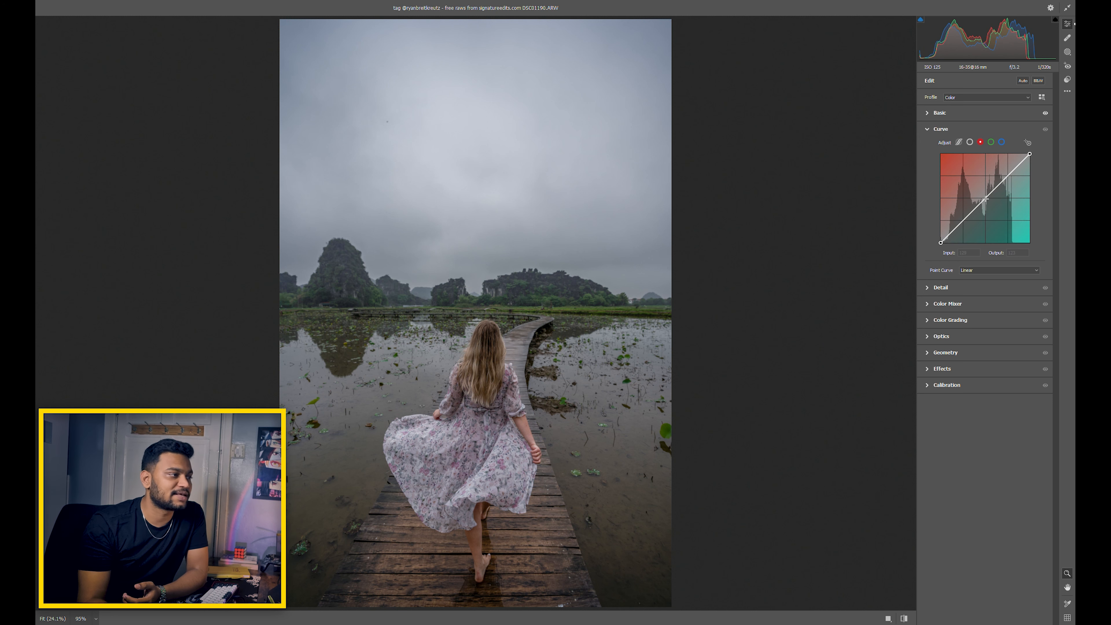
Try adding a midpoint to the red channel curve, undo it, and return to the main point curve.
mouse_move(985, 198)
mouse_down()
mouse_move(980, 178)
mouse_move(994, 202)
mouse_move(985, 199)
mouse_up()
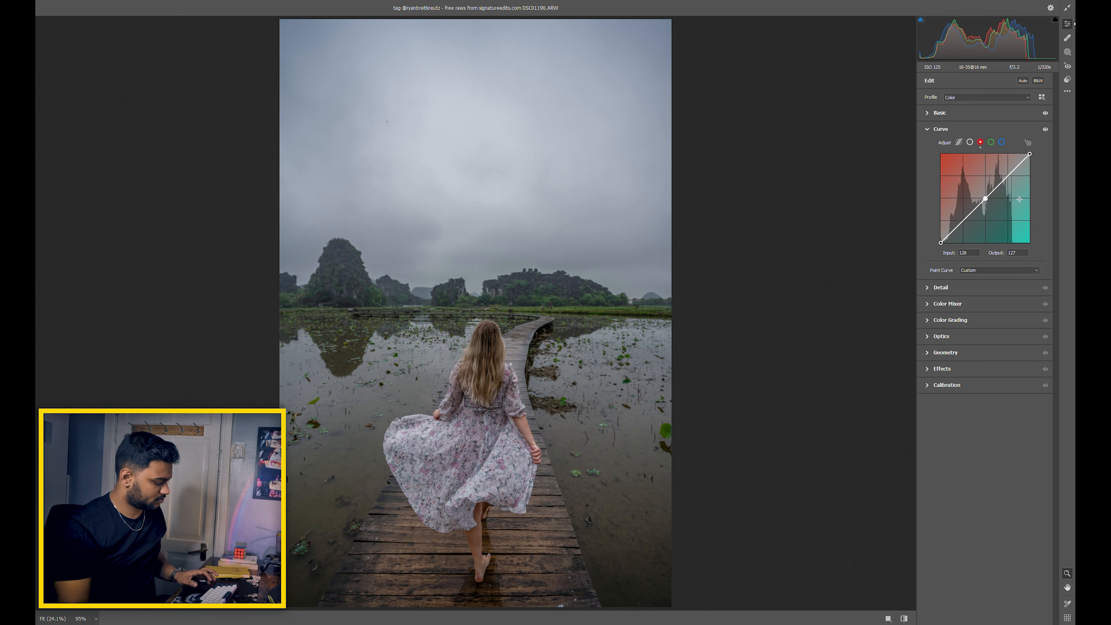
key(ctrl+z)
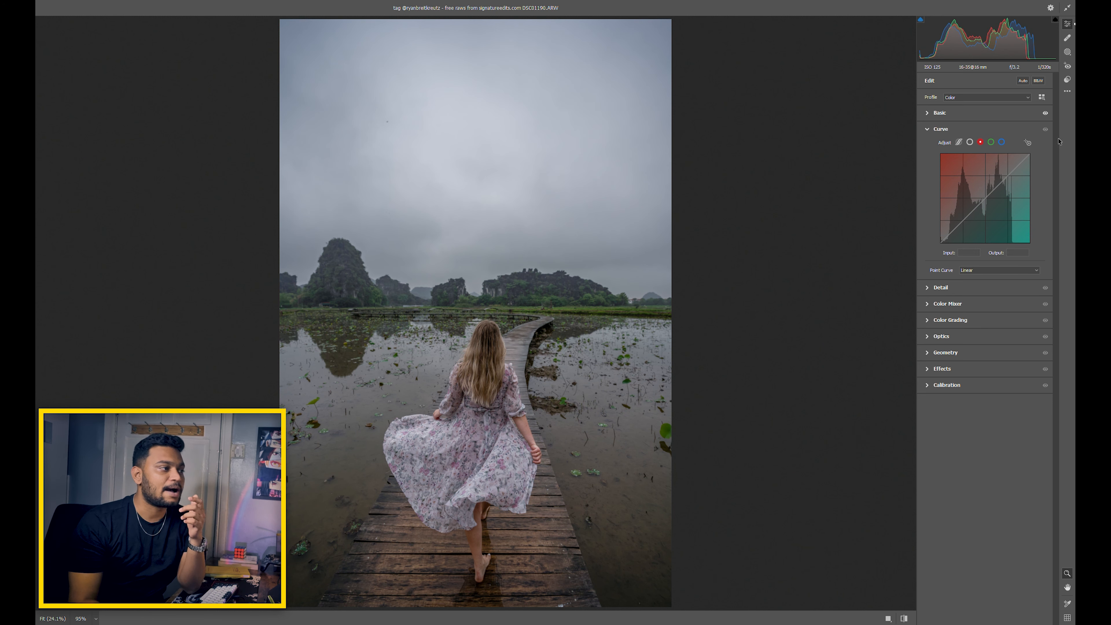
mouse_move(1030, 154)
mouse_down()
mouse_move(1030, 171)
mouse_move(1005, 154)
mouse_move(1029, 154)
mouse_up()
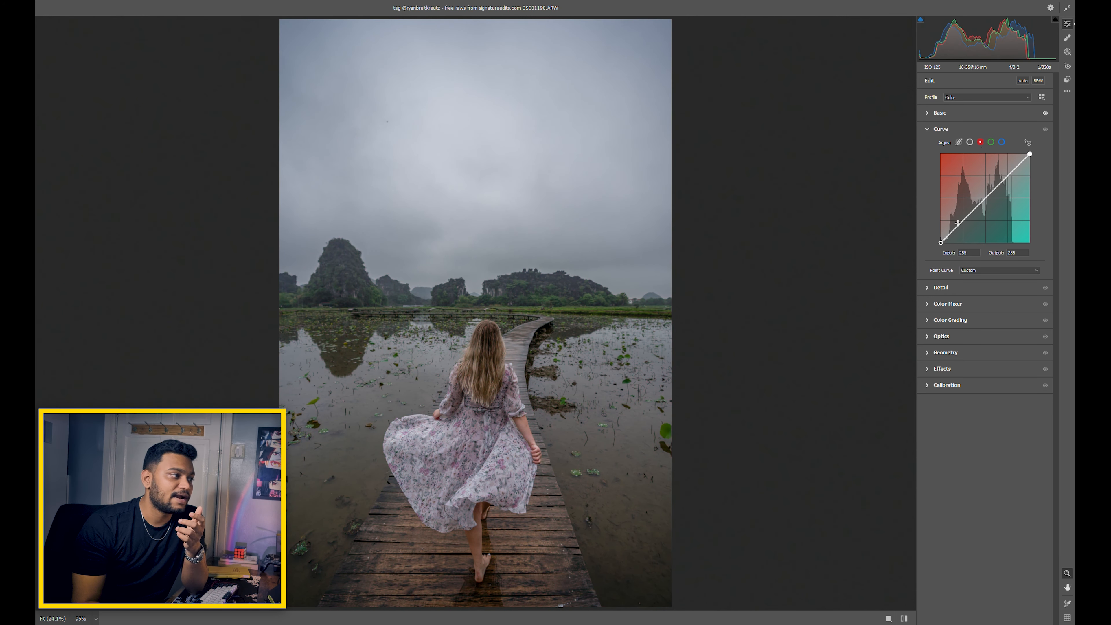
mouse_move(940, 242)
mouse_down()
mouse_move(947, 228)
mouse_move(971, 242)
mouse_move(940, 242)
mouse_up()
click(969, 142)
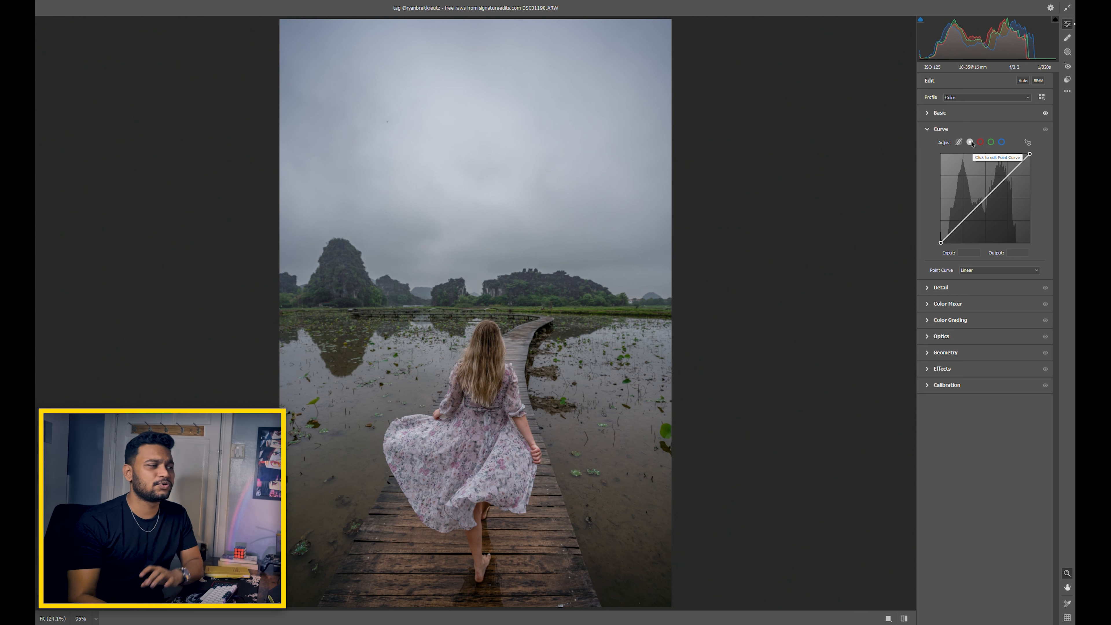
click(946, 321)
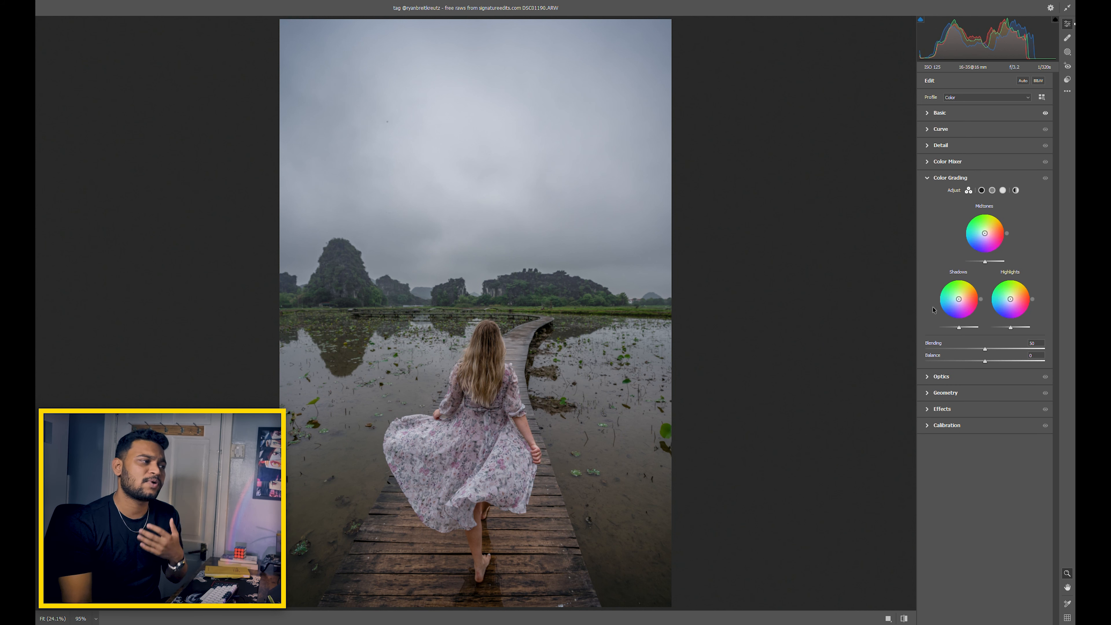
click(926, 178)
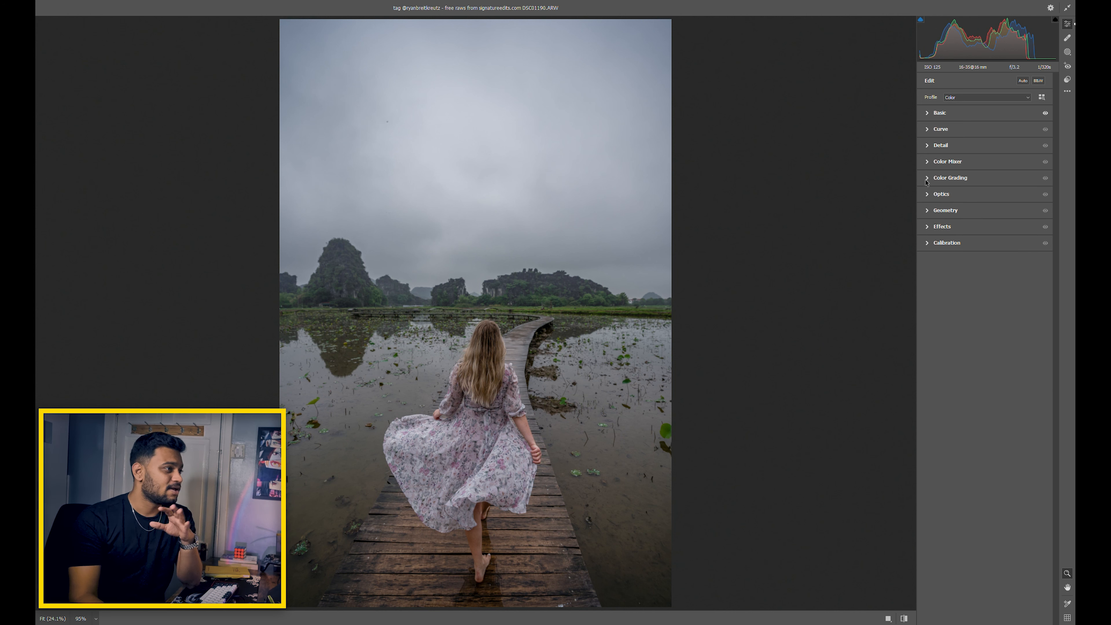
On the main point curve, lift the black point to output 13 and add a shadow point at input 69, output 57.
click(927, 131)
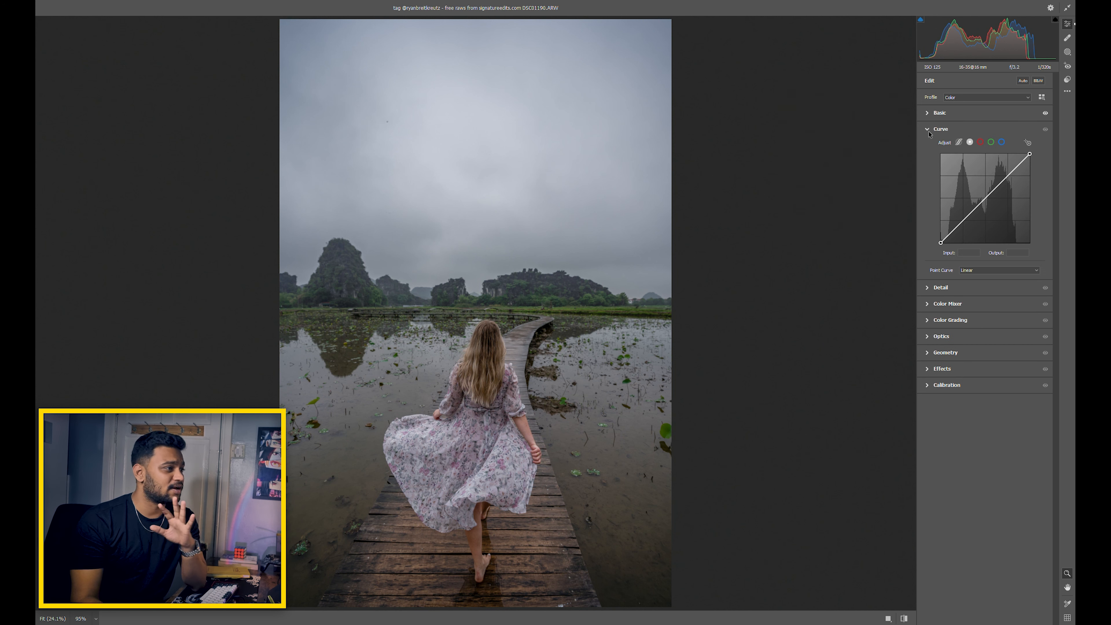
click(959, 142)
click(971, 144)
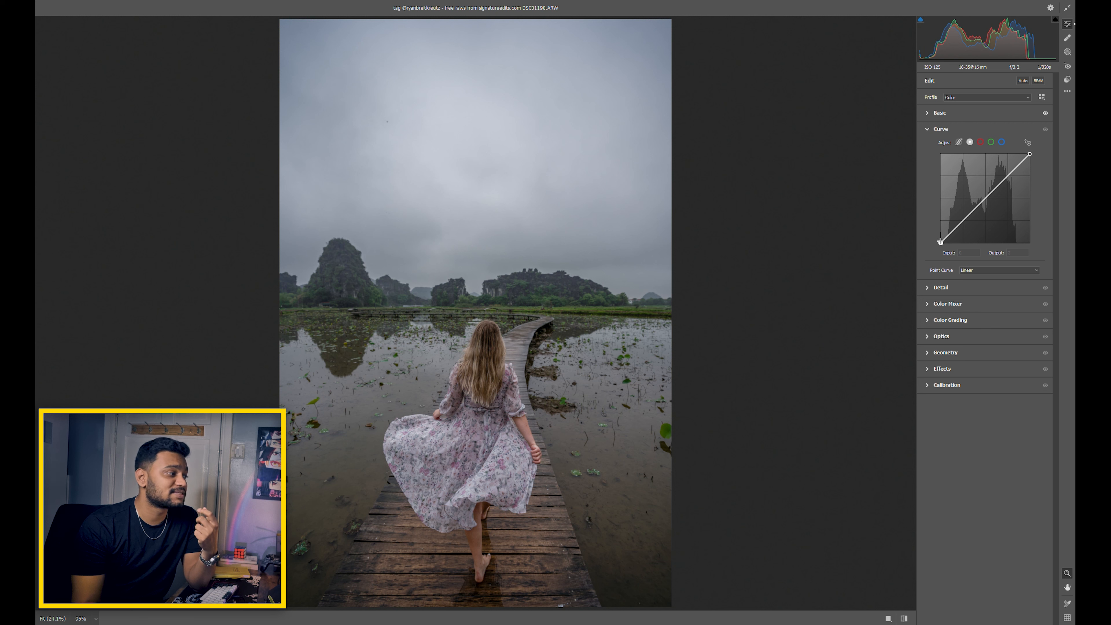
mouse_move(940, 241)
mouse_down()
mouse_move(940, 206)
mouse_move(940, 239)
mouse_up()
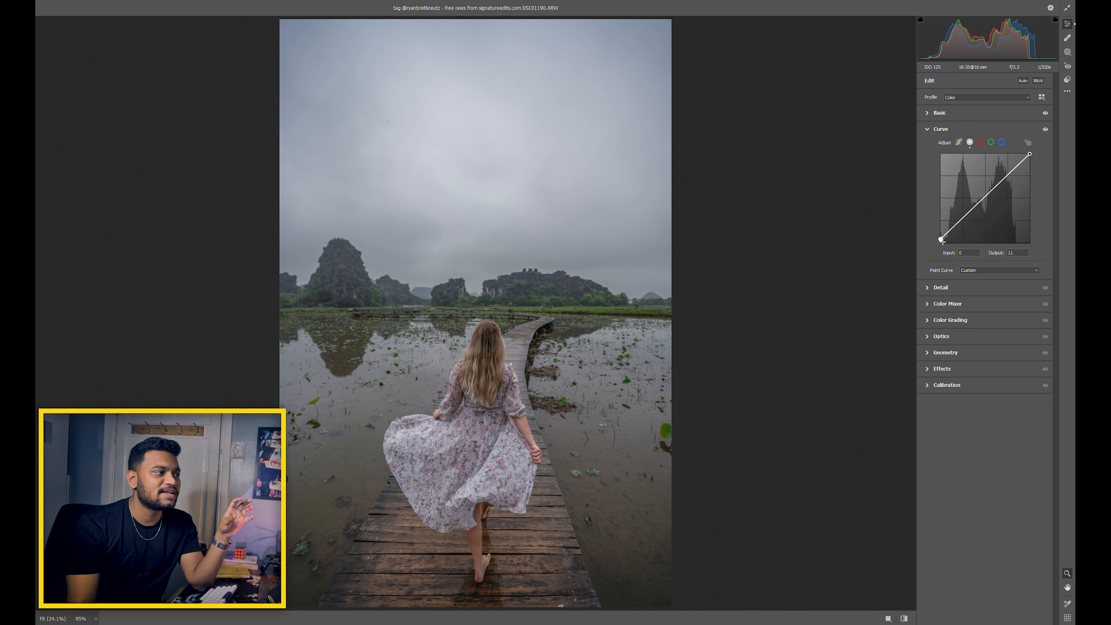
drag(936, 242, 936, 241)
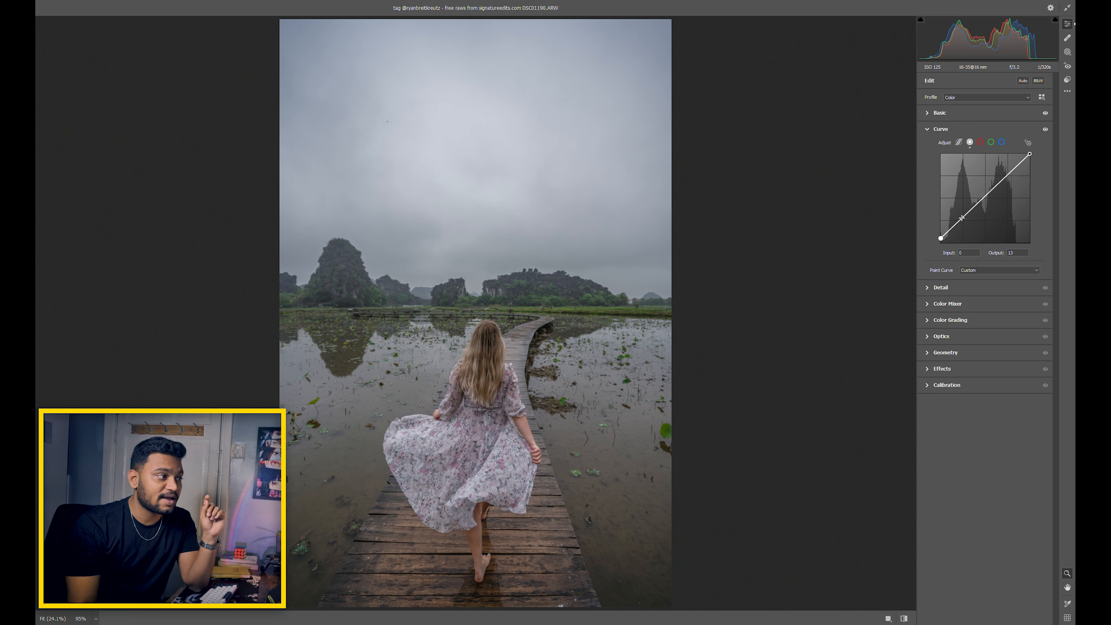
drag(962, 219, 965, 223)
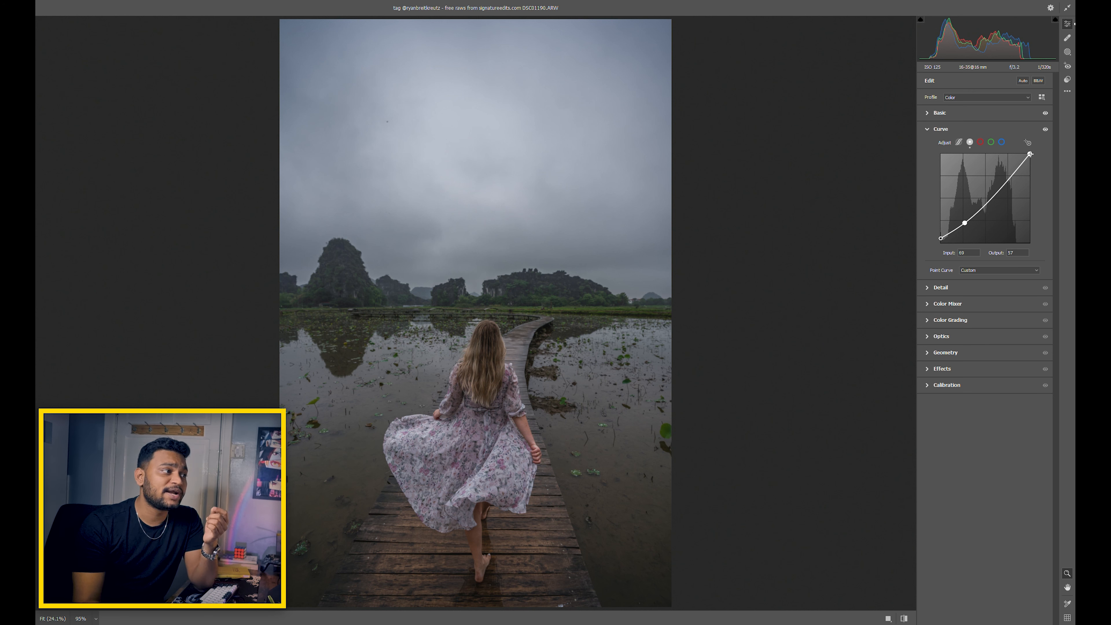
Lower the curve's white point to output 243 and add a highlight point at about input 188, output 195.
drag(1030, 154, 1030, 157)
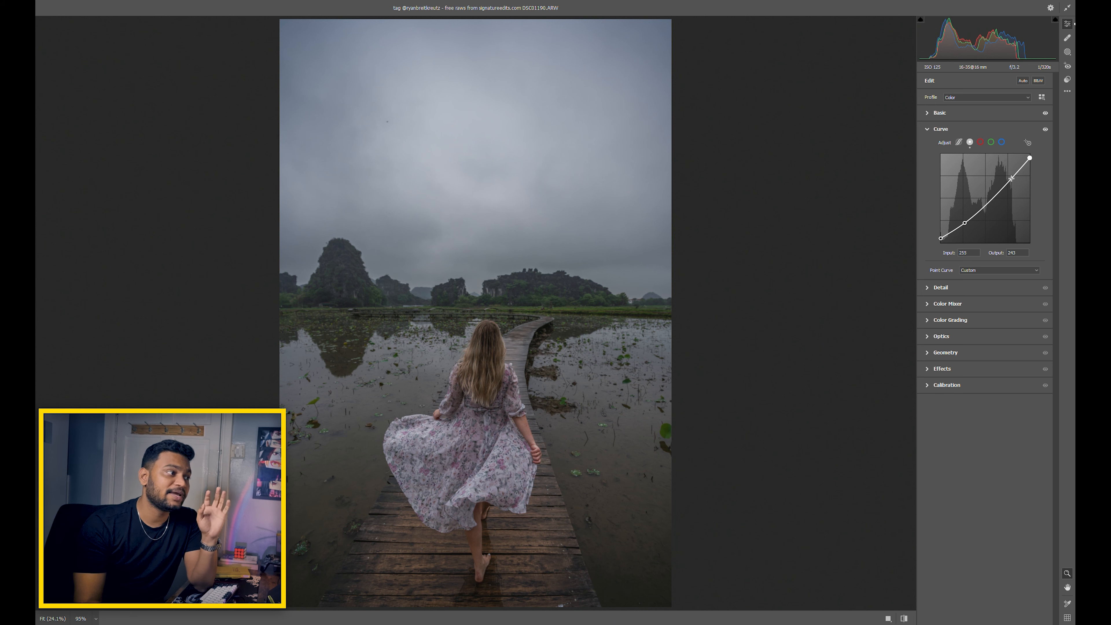
drag(1011, 178, 1008, 175)
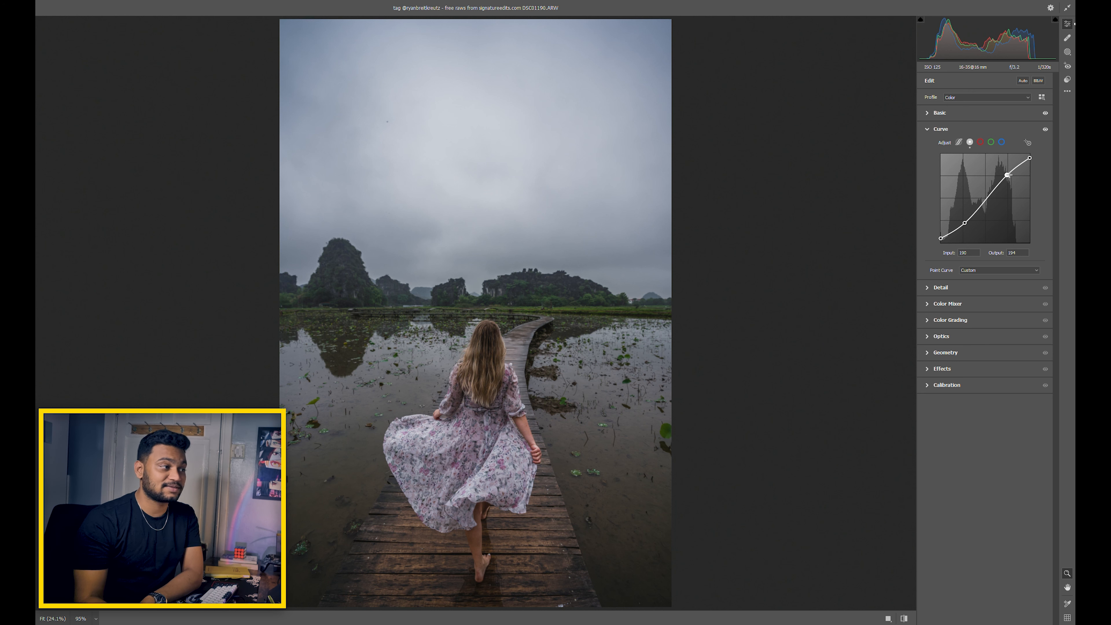
drag(1006, 175, 1006, 175)
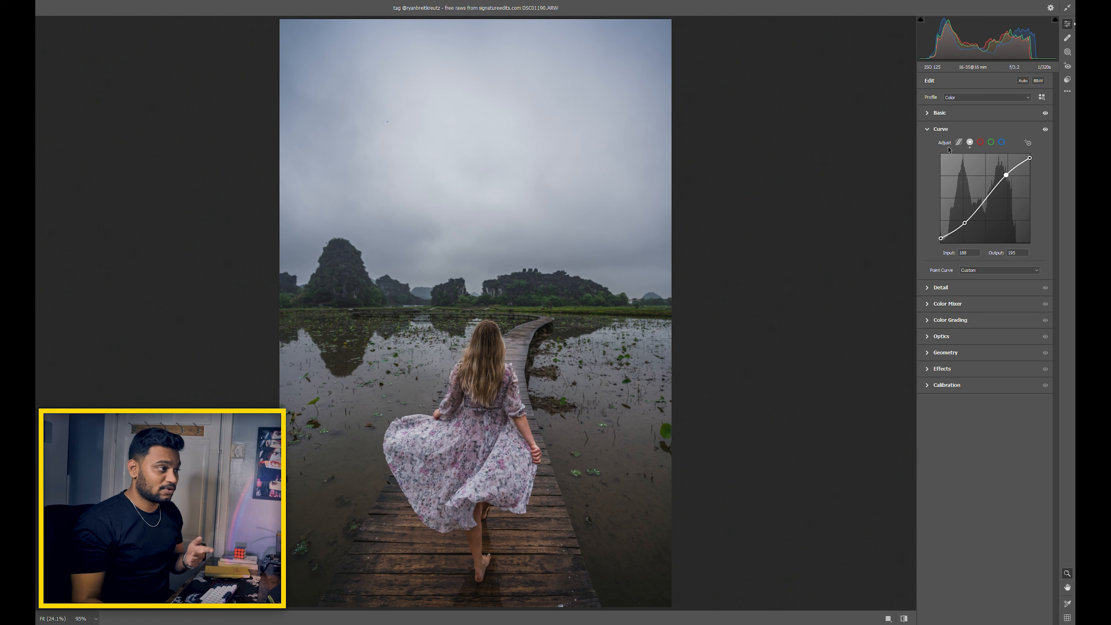
click(927, 130)
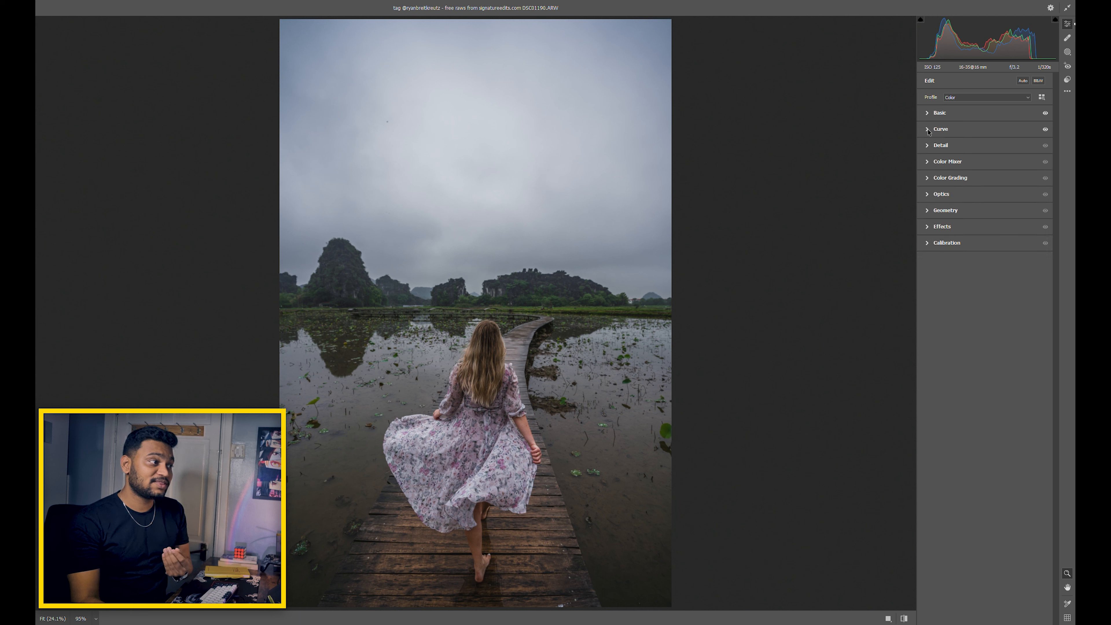
Set Sharpening to 99 and its Masking to about 84, previewing the mask to limit sharpening to the edges.
click(939, 146)
drag(953, 166, 1022, 171)
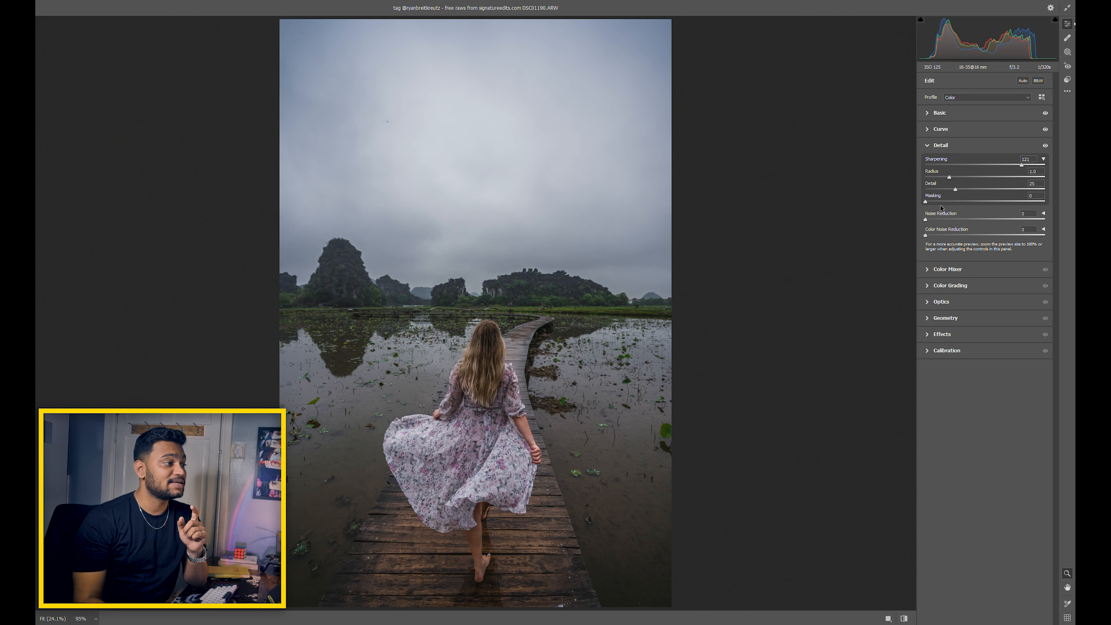
mouse_move(934, 202)
mouse_down()
mouse_move(1018, 213)
mouse_move(924, 221)
mouse_up()
drag(1022, 167, 1005, 169)
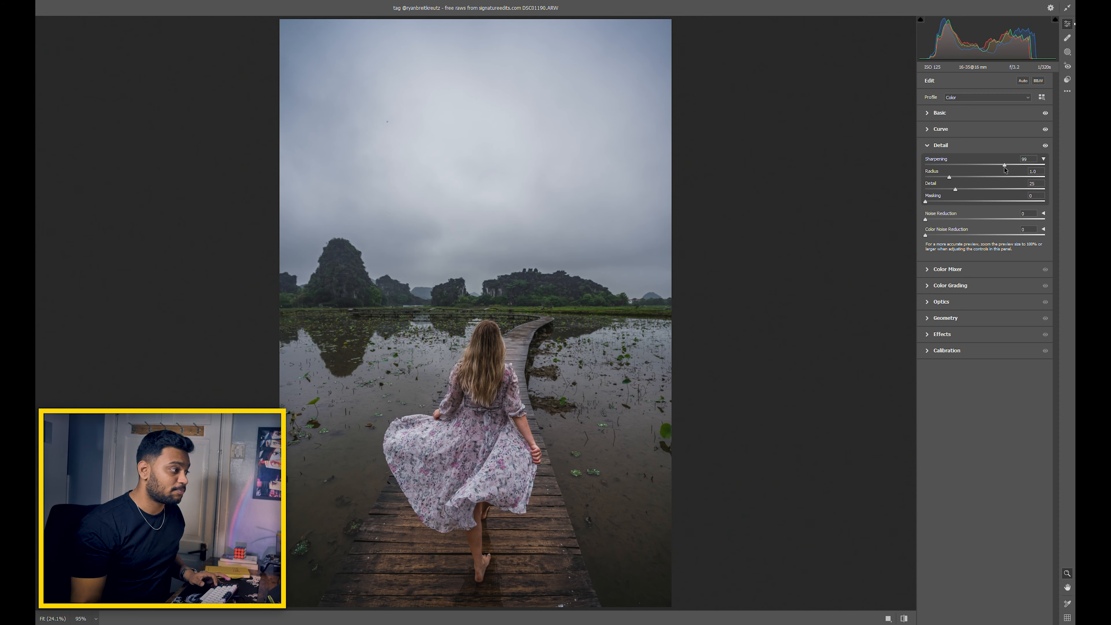
click(501, 346)
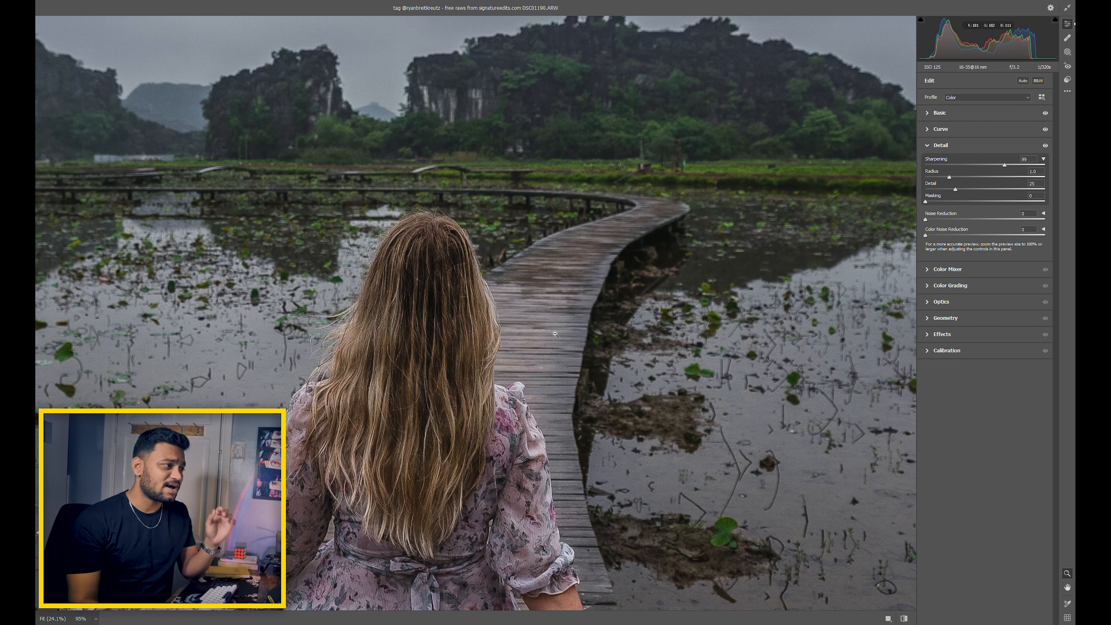
key(alt)
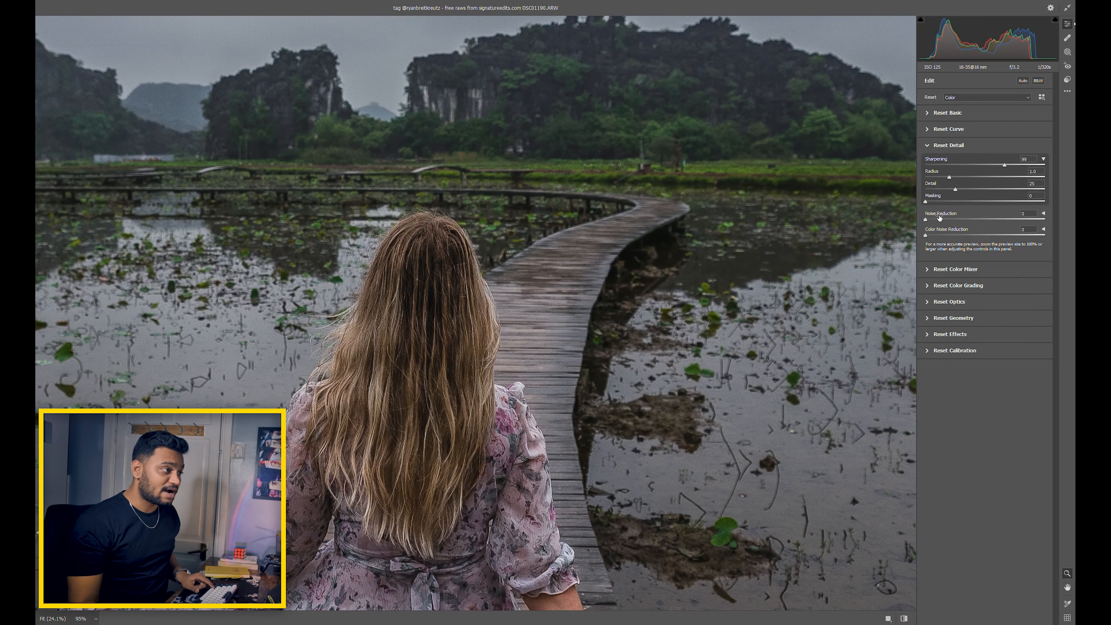
drag(925, 202, 1028, 211)
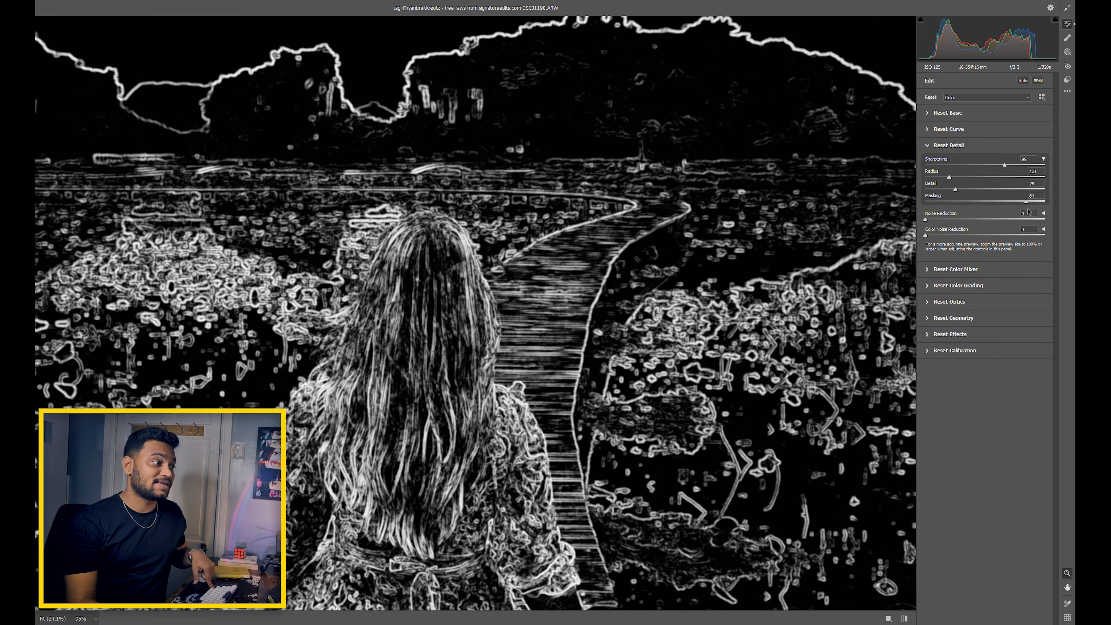
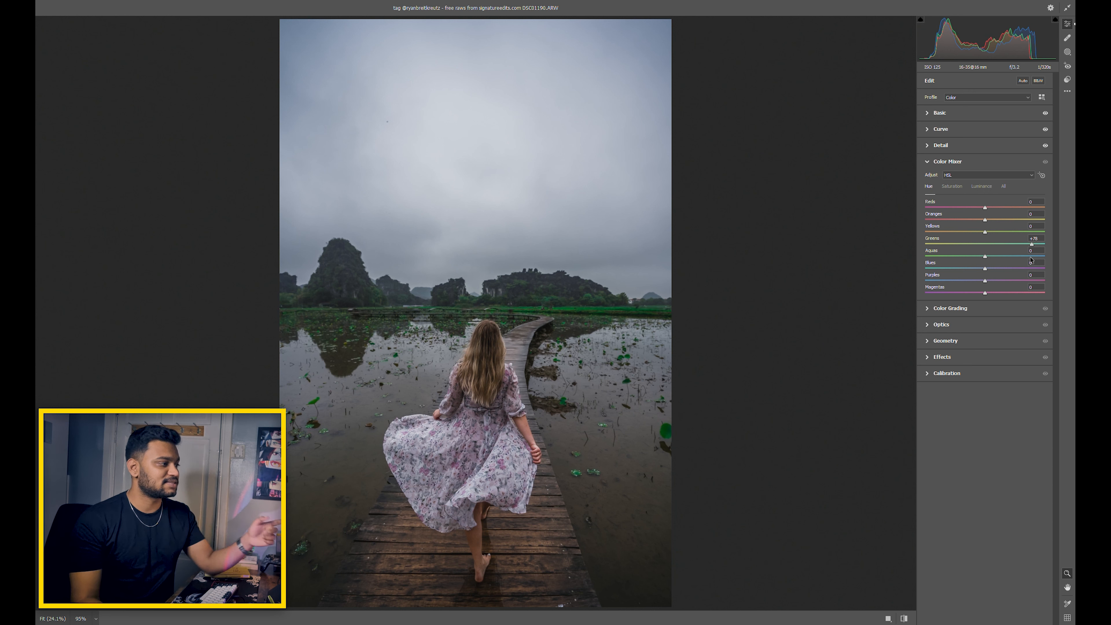
Try shifting the Greens hue and lowering Greens saturation to -100 in the Color Mixer, resetting both to 0.
drag(821, 286, 979, 267)
double_click(983, 245)
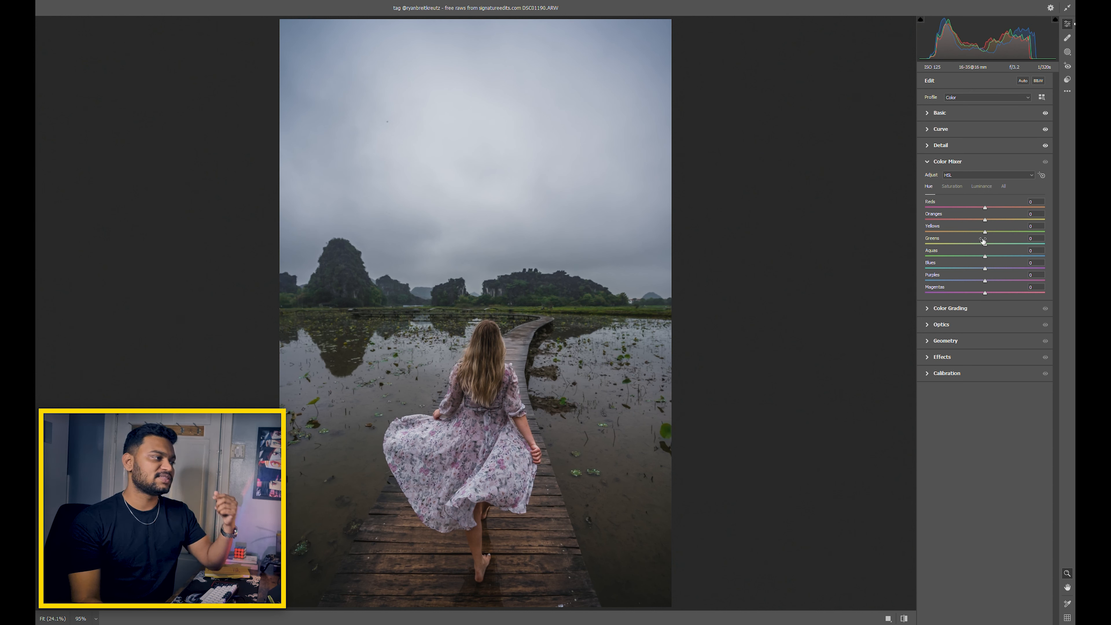
click(952, 186)
drag(985, 245, 899, 274)
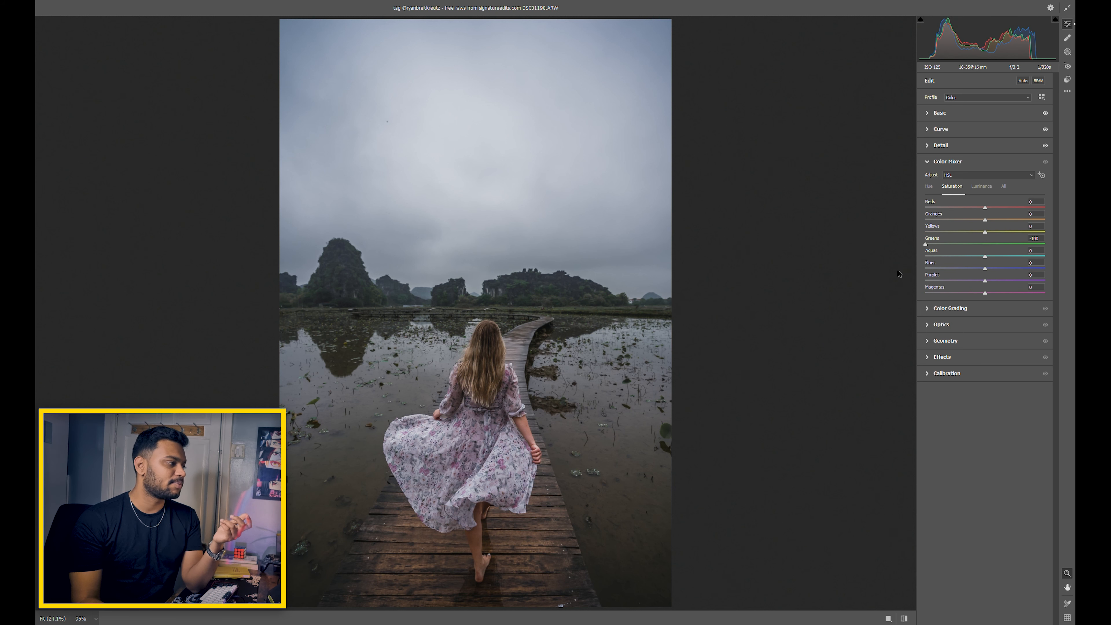
double_click(927, 246)
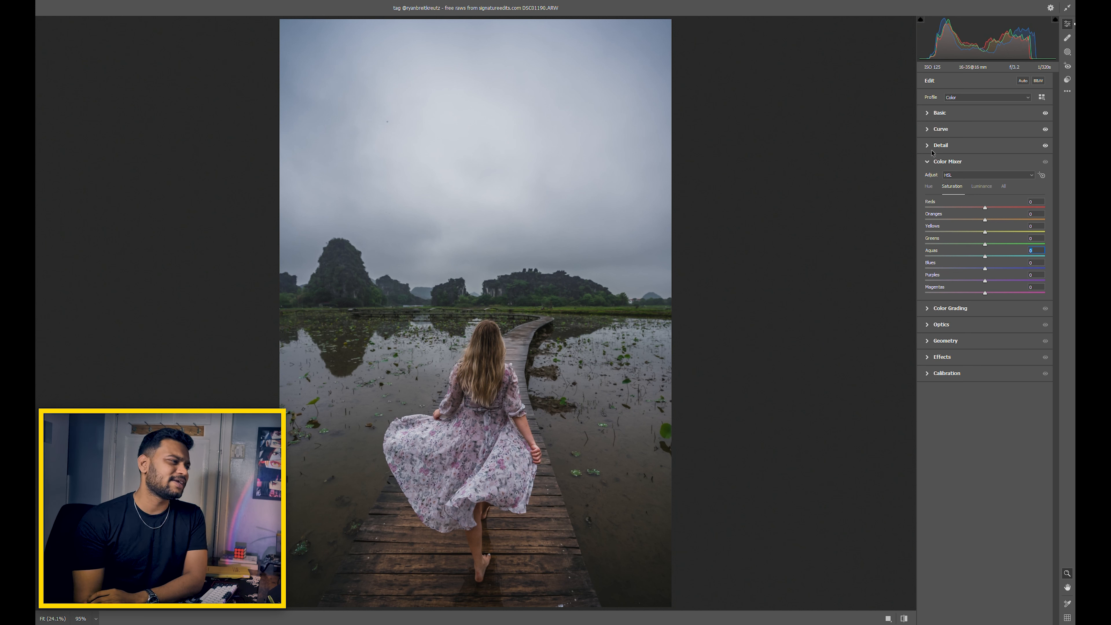
click(927, 162)
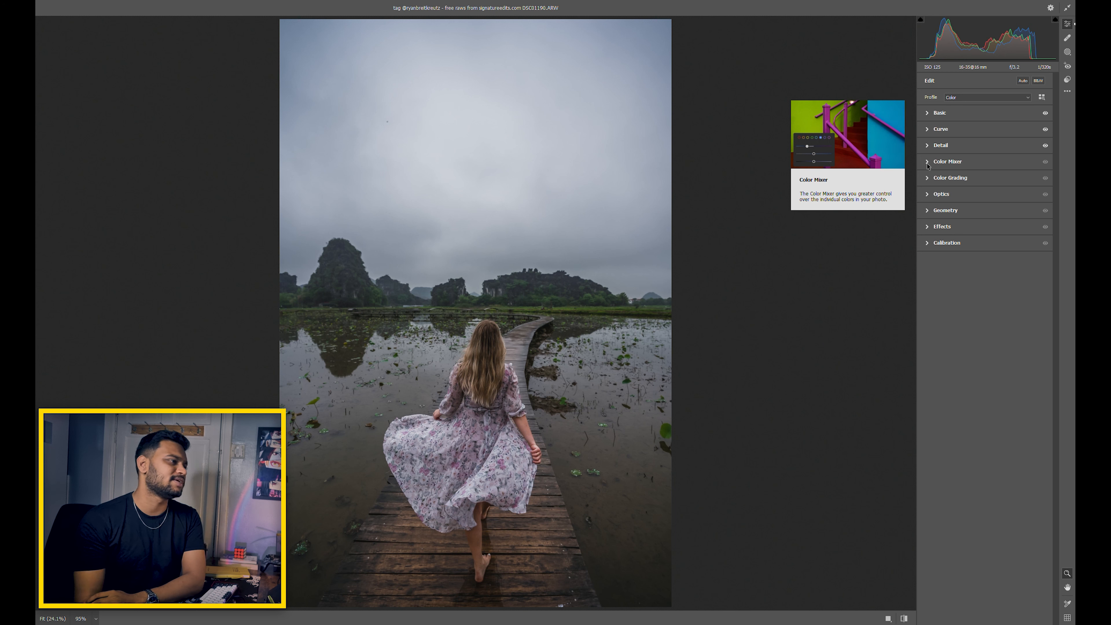
Try tinting shadows, midtones and highlights with Color Grading, using Hue 11 and Saturation 29 for the highlights, and undo the tints.
click(927, 179)
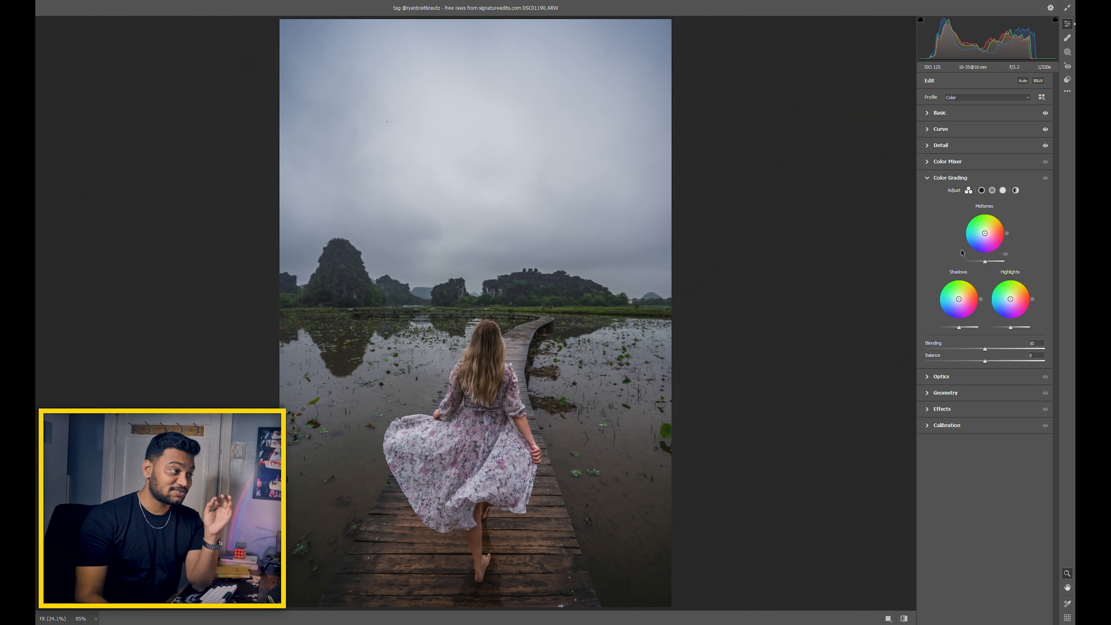
click(982, 190)
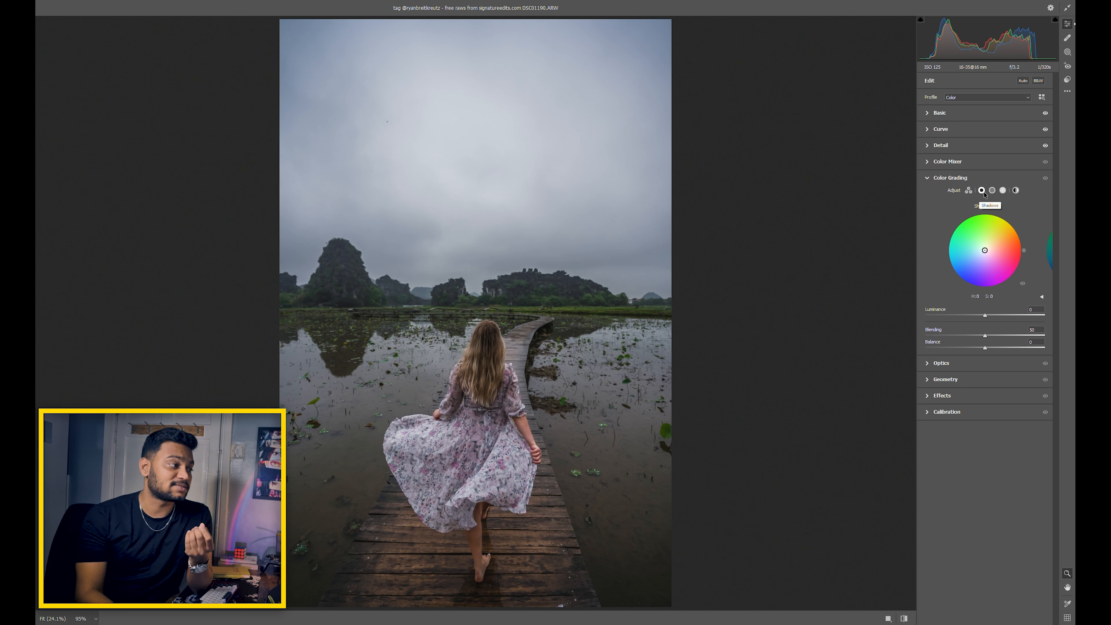
mouse_move(984, 250)
mouse_down()
mouse_move(976, 258)
mouse_move(995, 248)
mouse_up()
click(991, 191)
click(1002, 191)
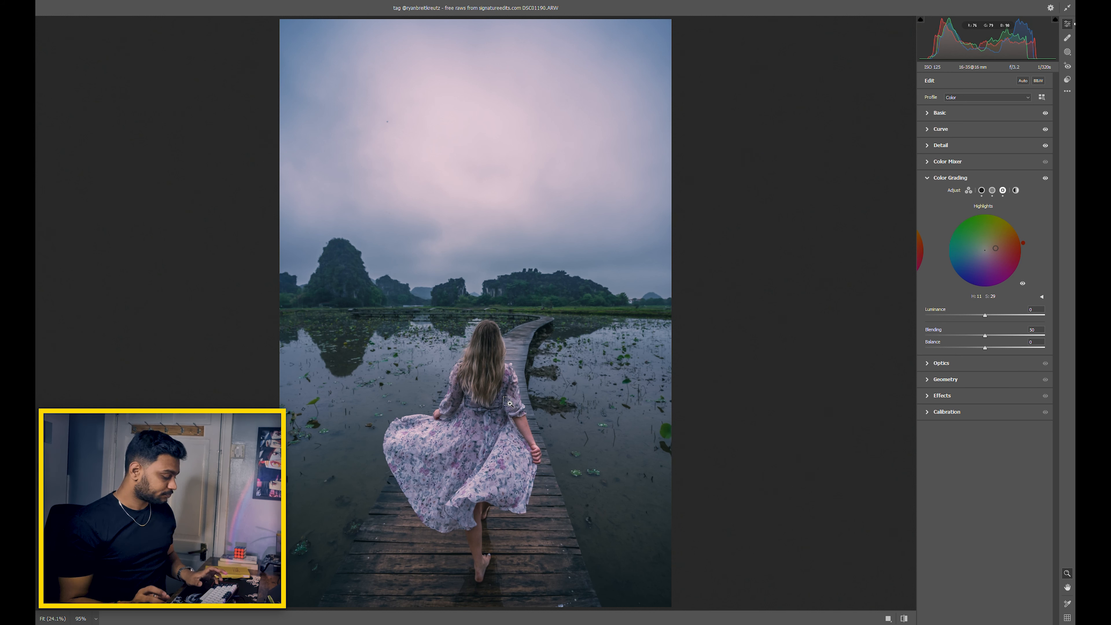
key(ctrl+z)
key(ctrl+z)
key(ctrl+z)
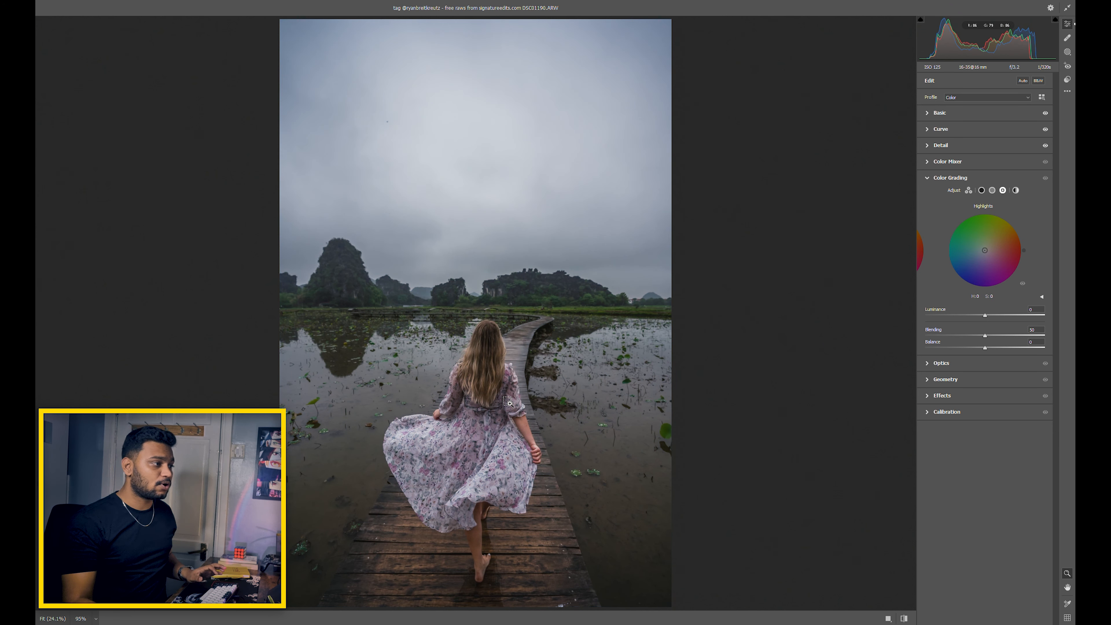
Set the Tint in the Basic adjustments to +11 to add a little magenta to the photo.
click(981, 190)
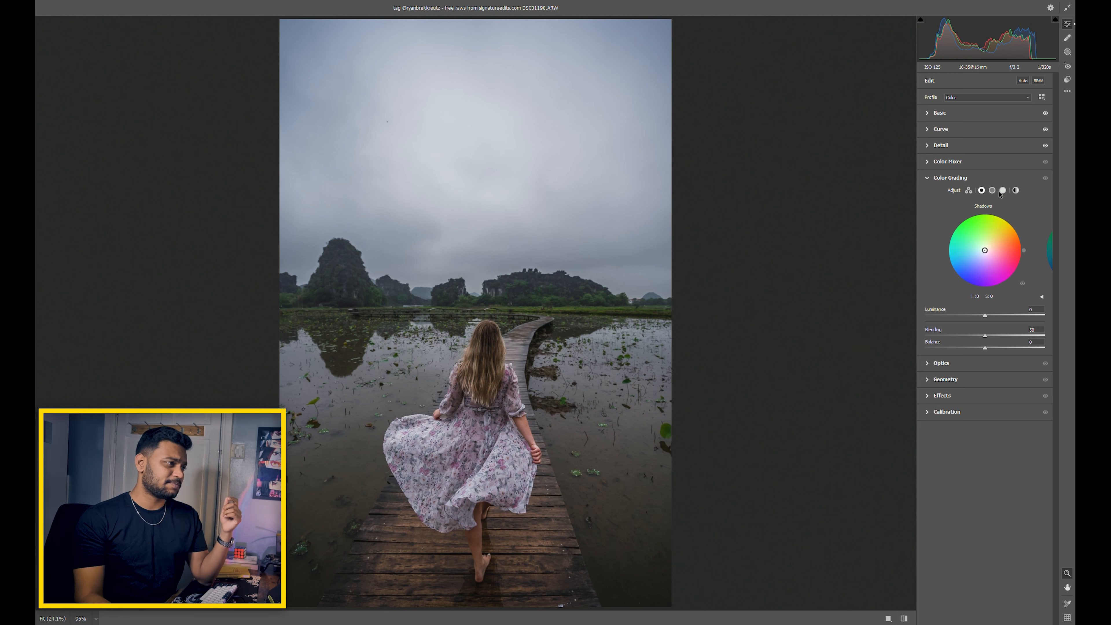
click(936, 113)
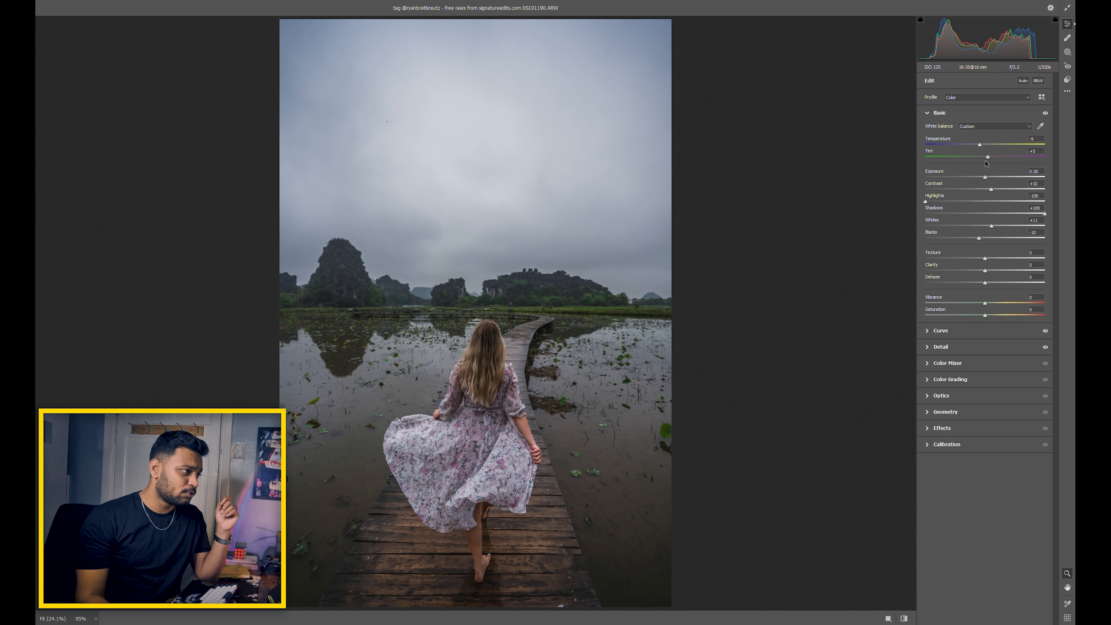
drag(990, 159, 992, 160)
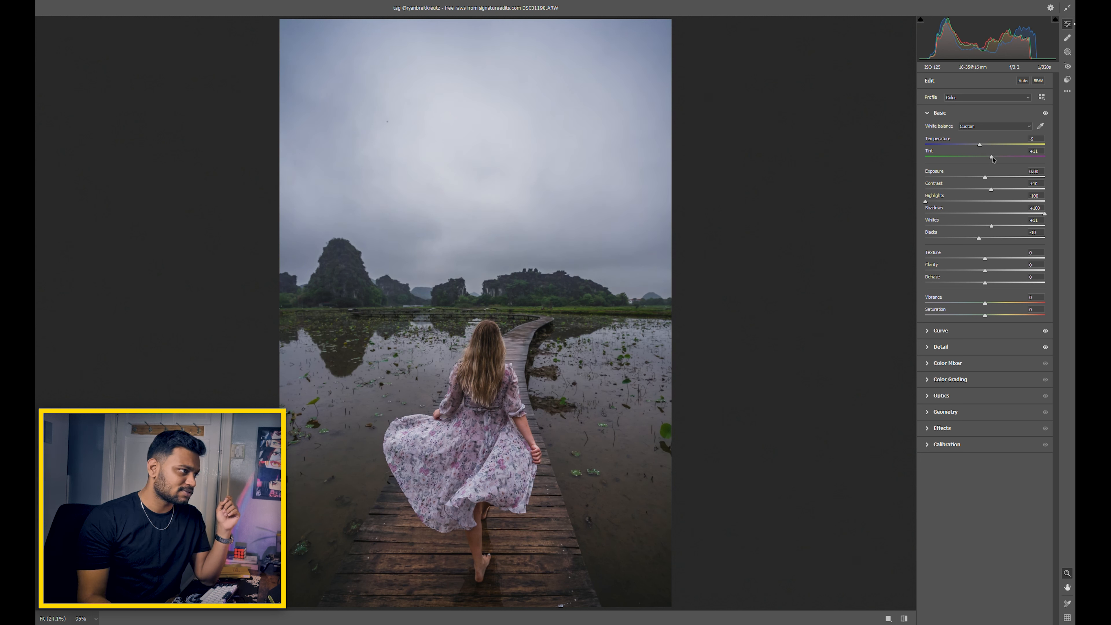
click(935, 113)
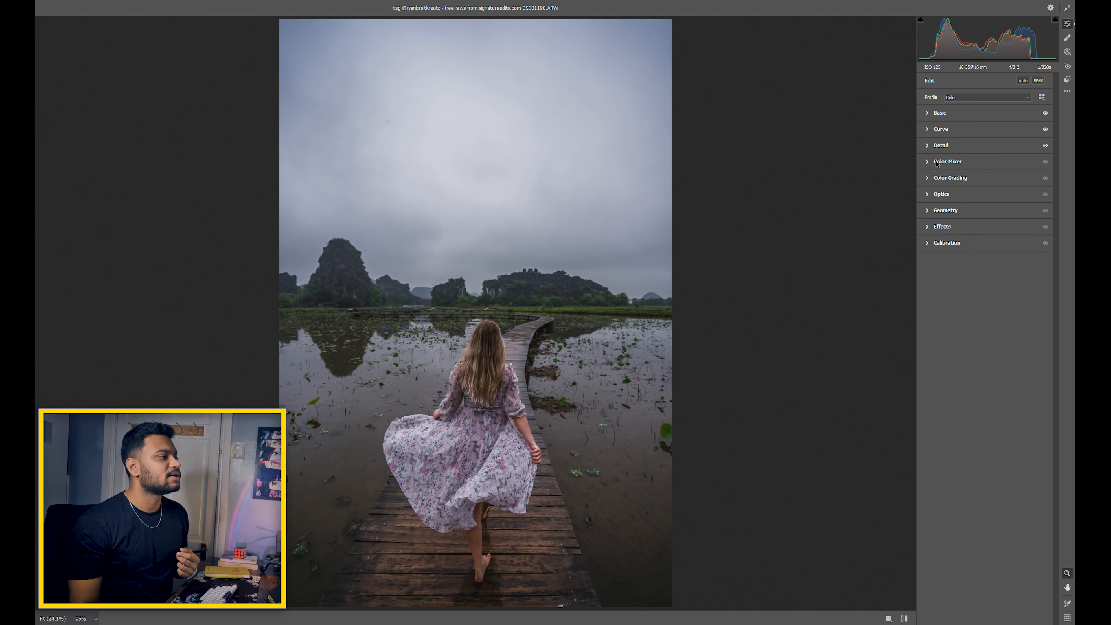
Tint the shadows a faint blue in Color Grading, at about Hue 216 and Saturation 14.
click(925, 179)
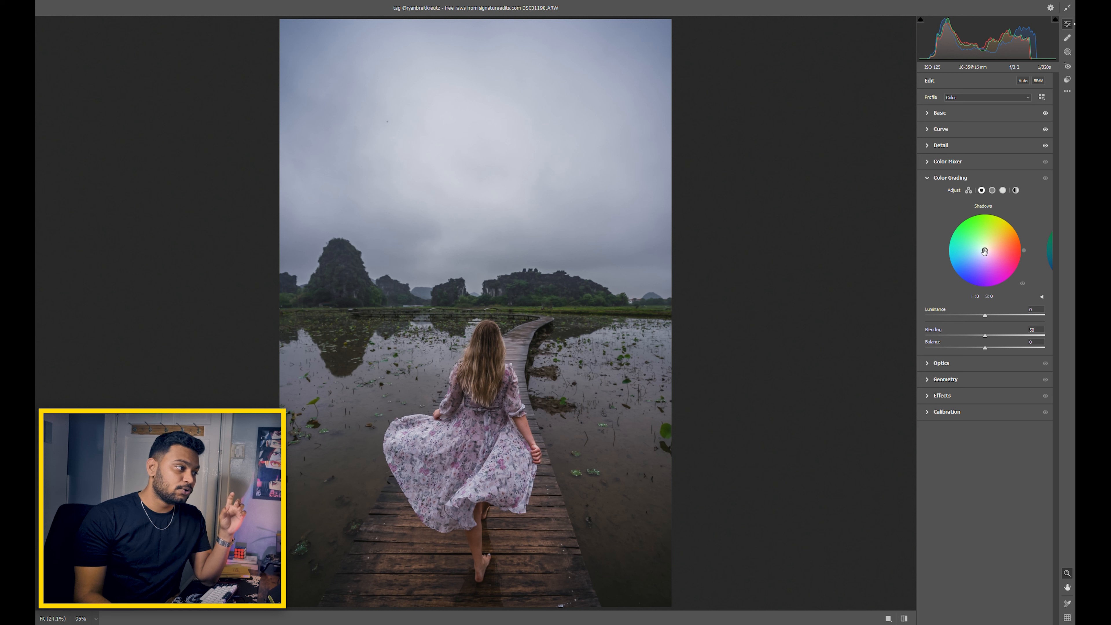
drag(984, 250, 978, 256)
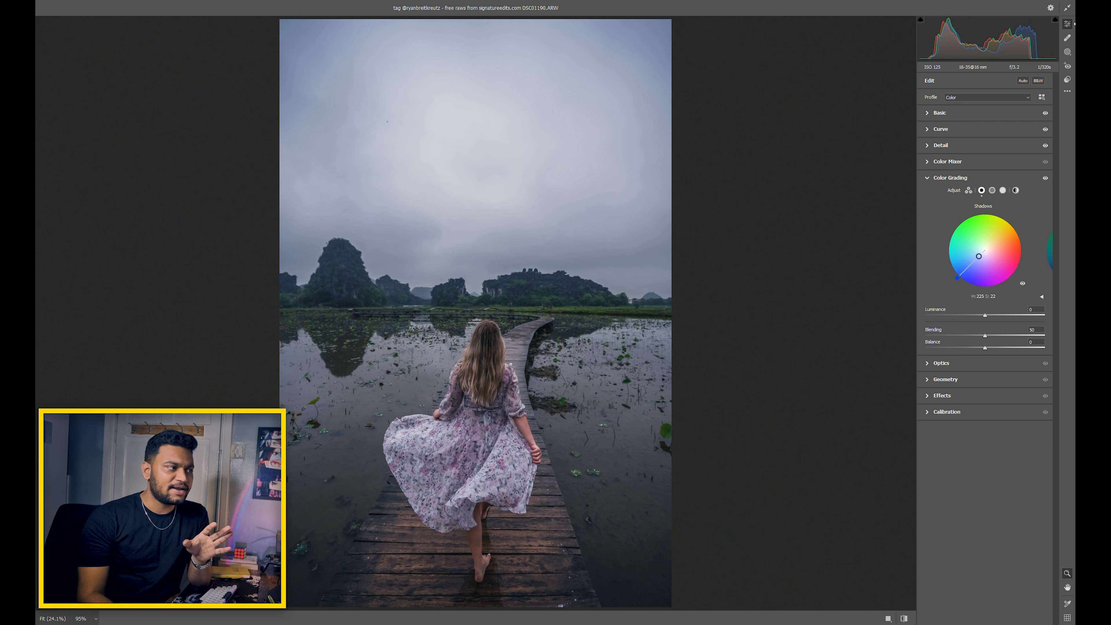
mouse_move(978, 256)
mouse_down()
mouse_move(965, 246)
mouse_move(982, 266)
mouse_move(969, 254)
mouse_move(980, 253)
mouse_up()
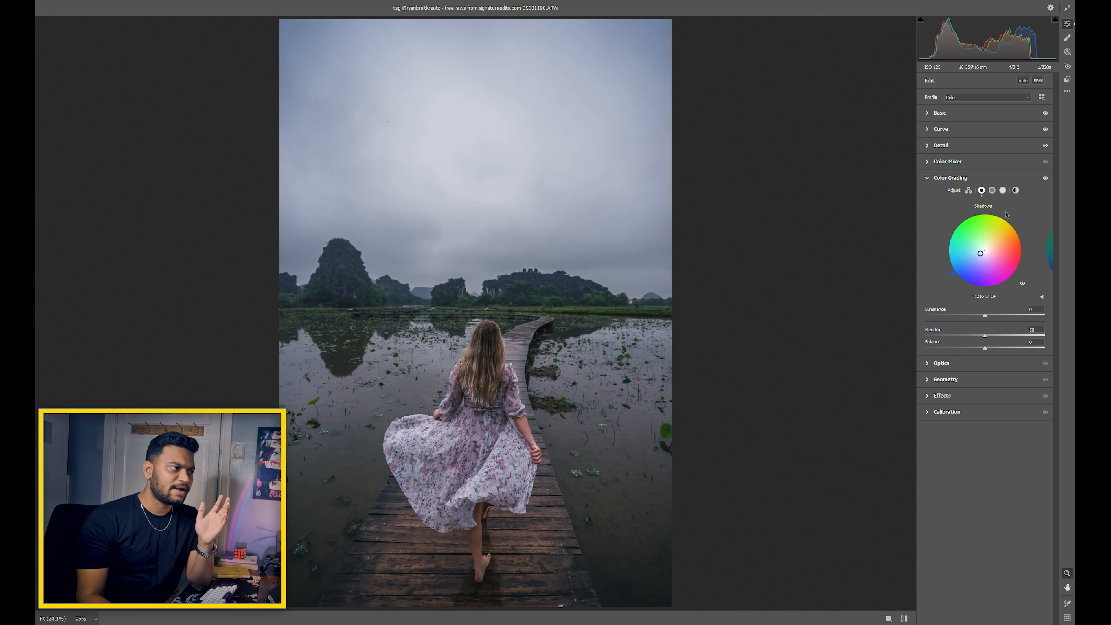
Tint the highlights a warm orange-yellow in Color Grading, at about Hue 41 and Saturation 30.
click(992, 189)
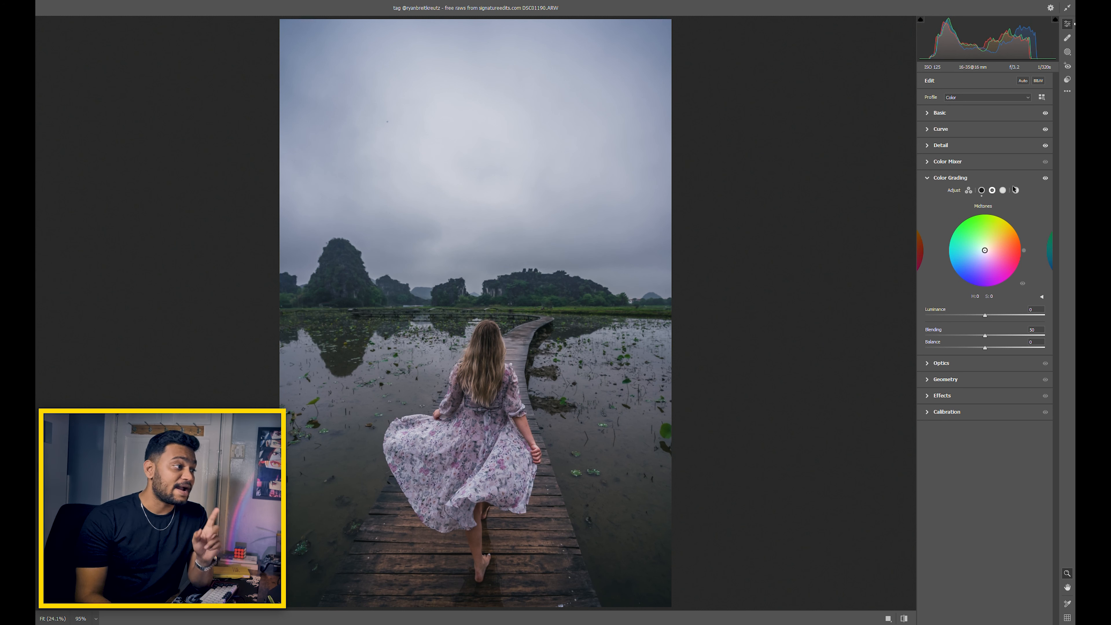
click(1003, 191)
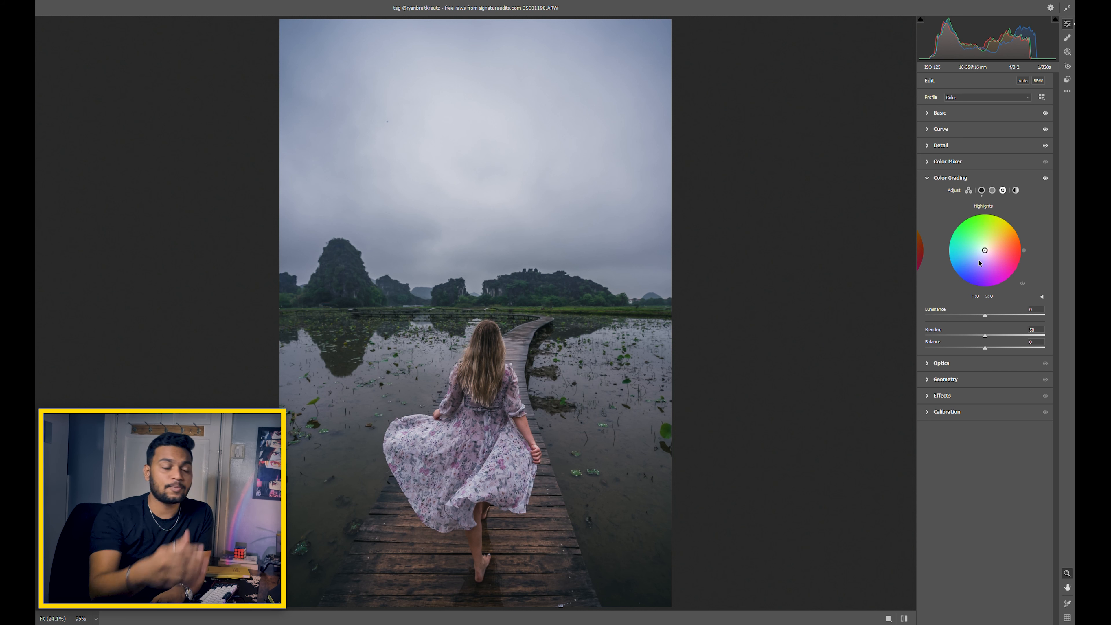
drag(989, 255, 991, 241)
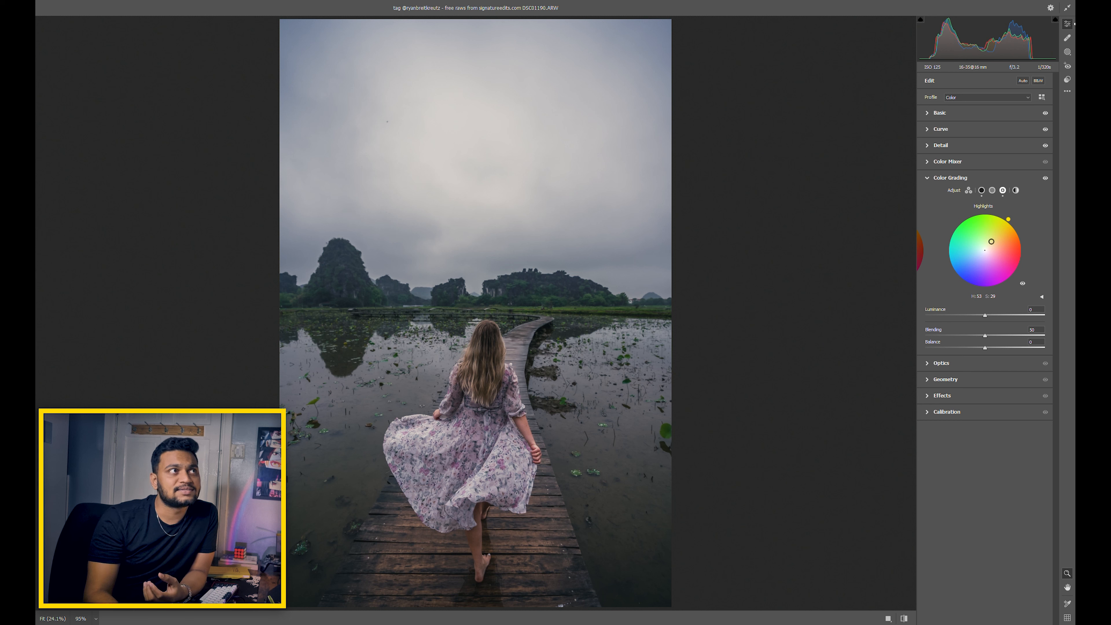
mouse_move(991, 241)
mouse_down()
mouse_move(993, 251)
mouse_move(992, 242)
mouse_up()
drag(992, 240, 993, 242)
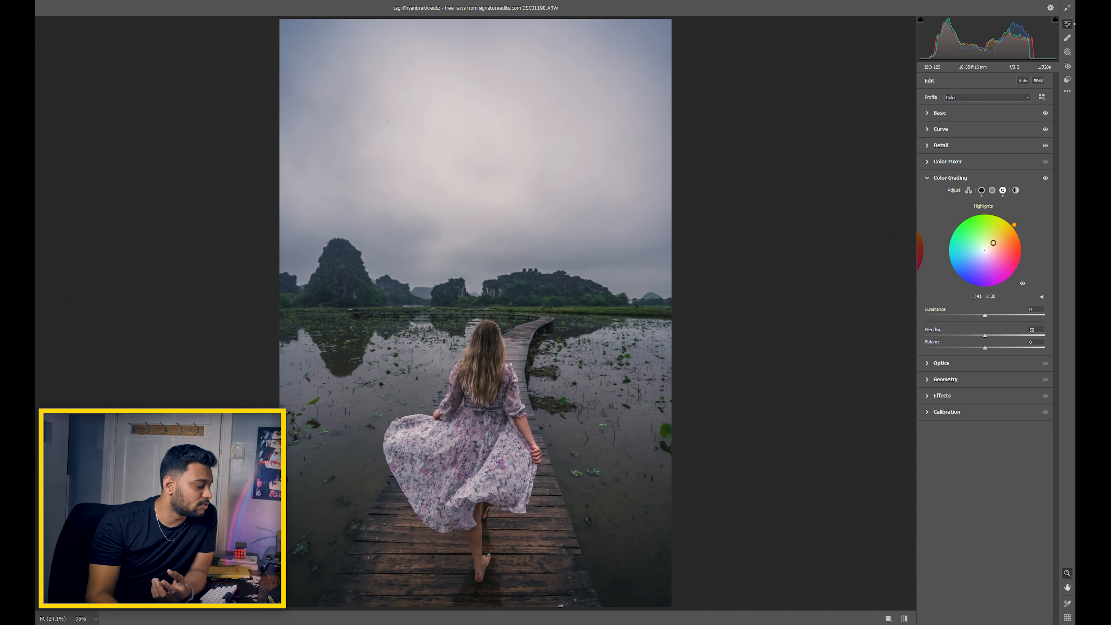
Warm the midtones slightly in Color Grading, at about Hue 34 and Saturation 7.
click(992, 190)
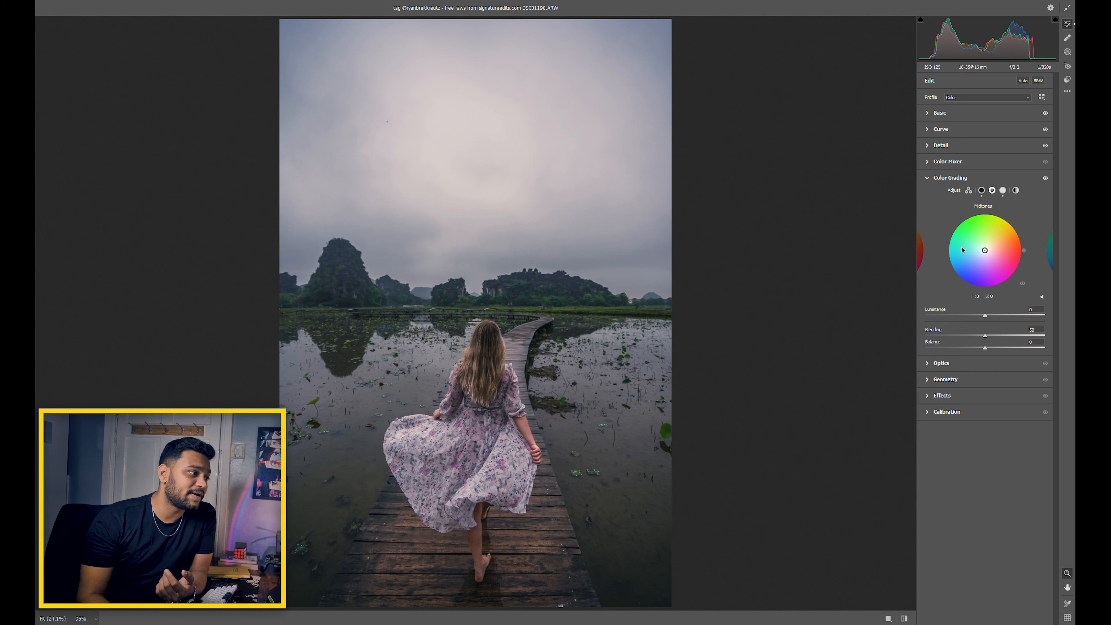
drag(984, 250, 986, 250)
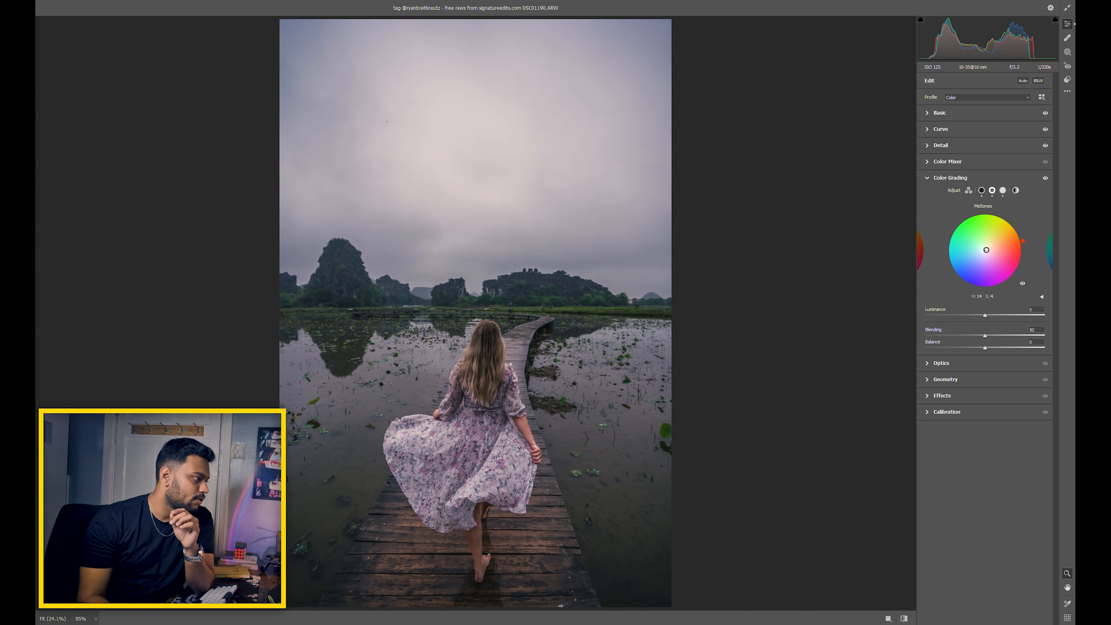
drag(986, 250, 987, 249)
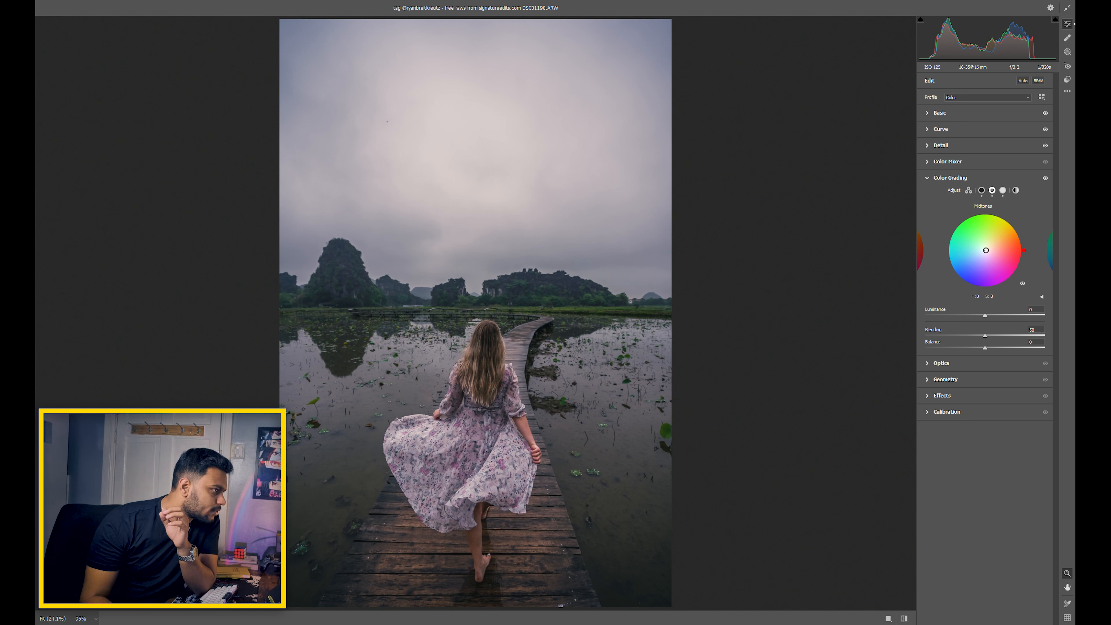
drag(985, 250, 986, 248)
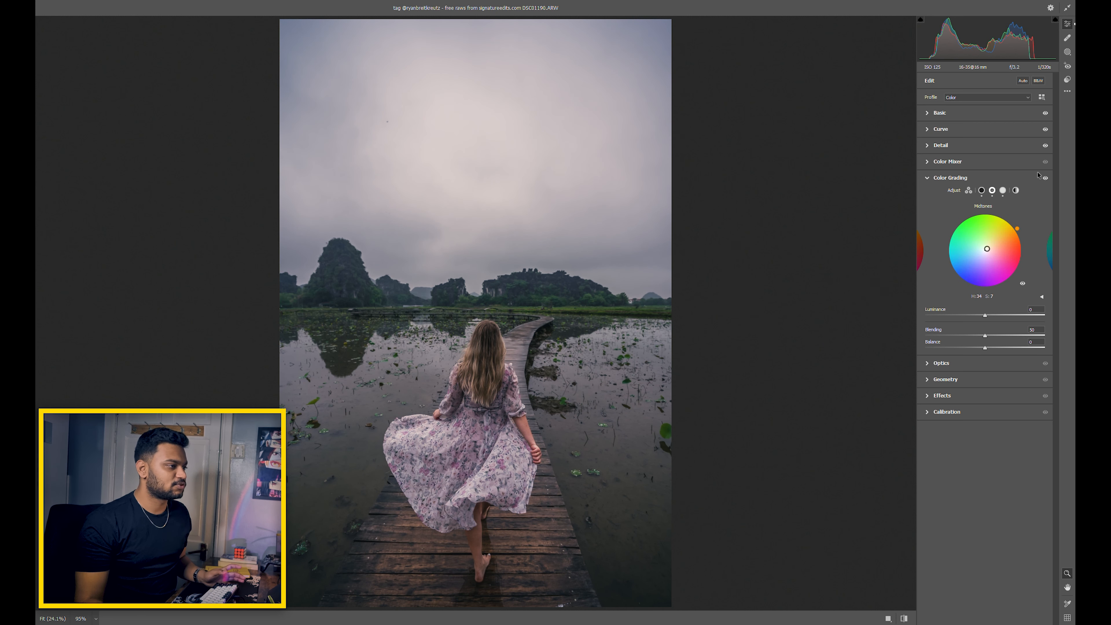
Compare the photo with and without the Color Grading adjustments, leaving them switched on.
click(1046, 179)
click(1045, 179)
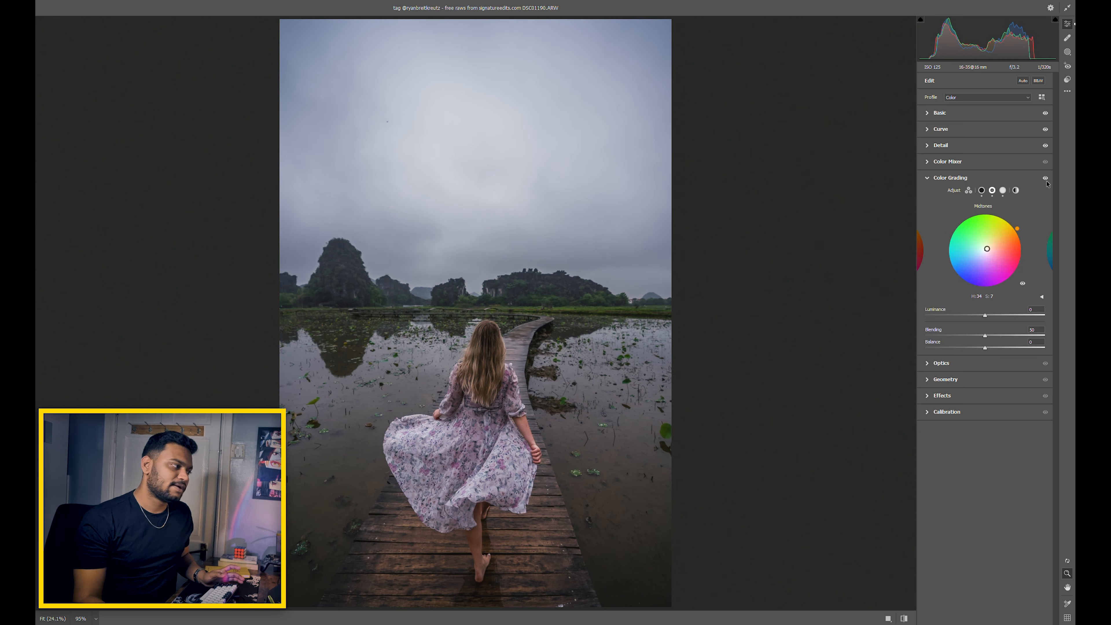
click(1046, 179)
click(1046, 181)
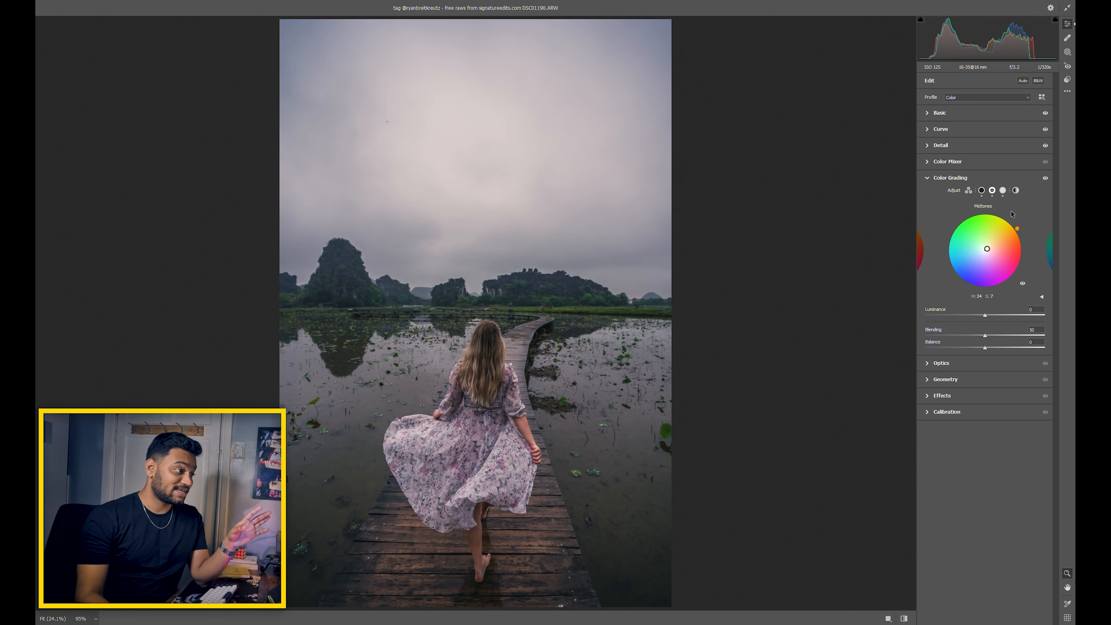
click(929, 179)
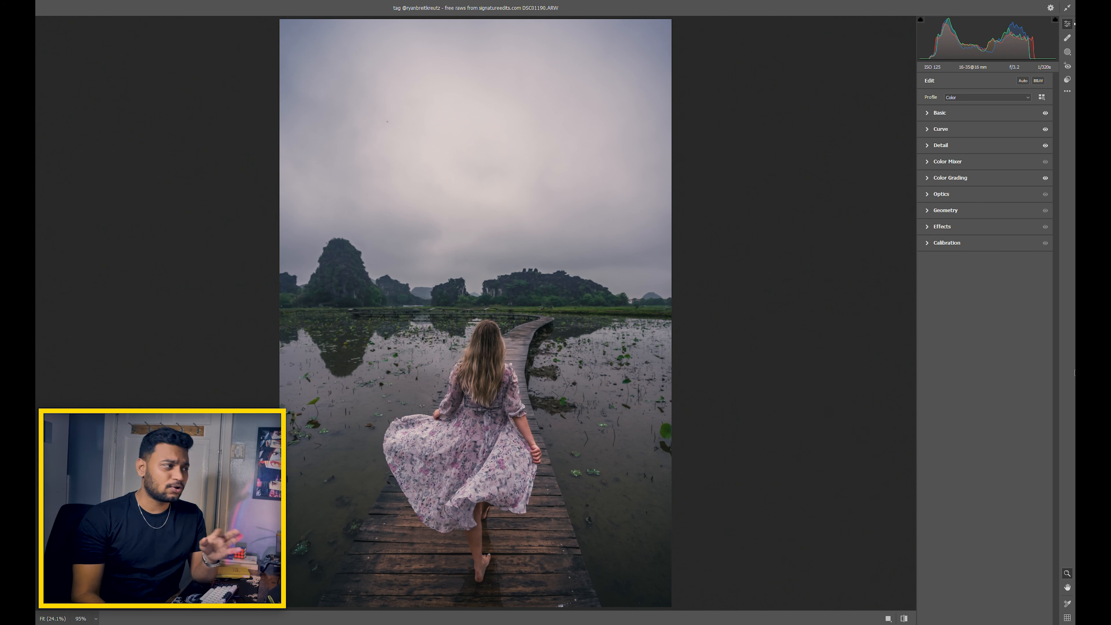
Try darkening the photo's corners with an Optics Vignette of about -55 and reset the vignette to 0.
click(938, 163)
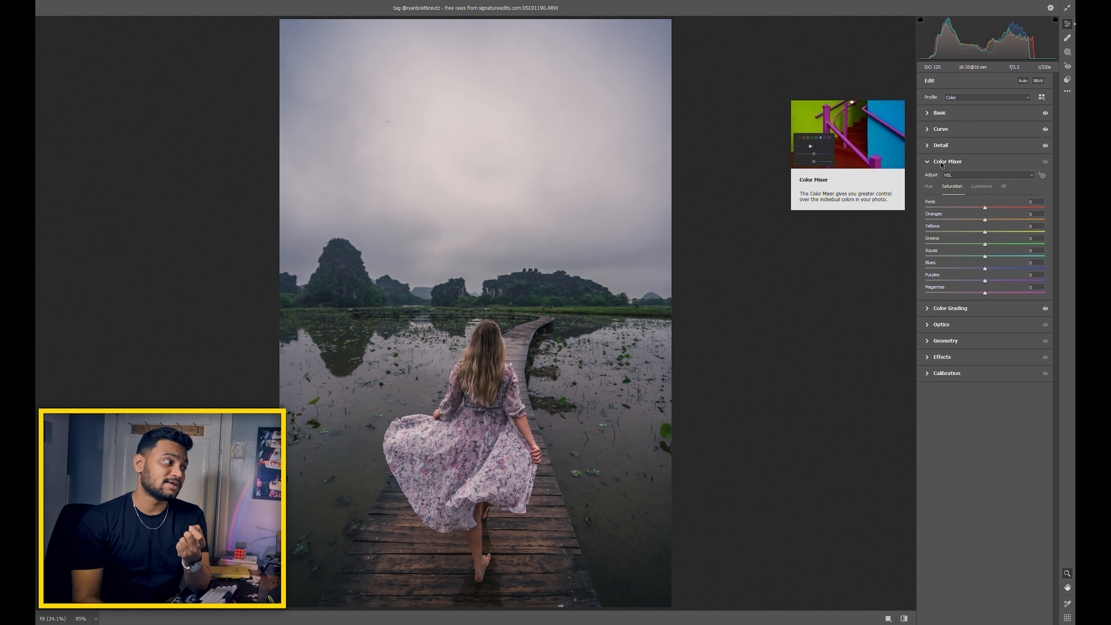
click(933, 165)
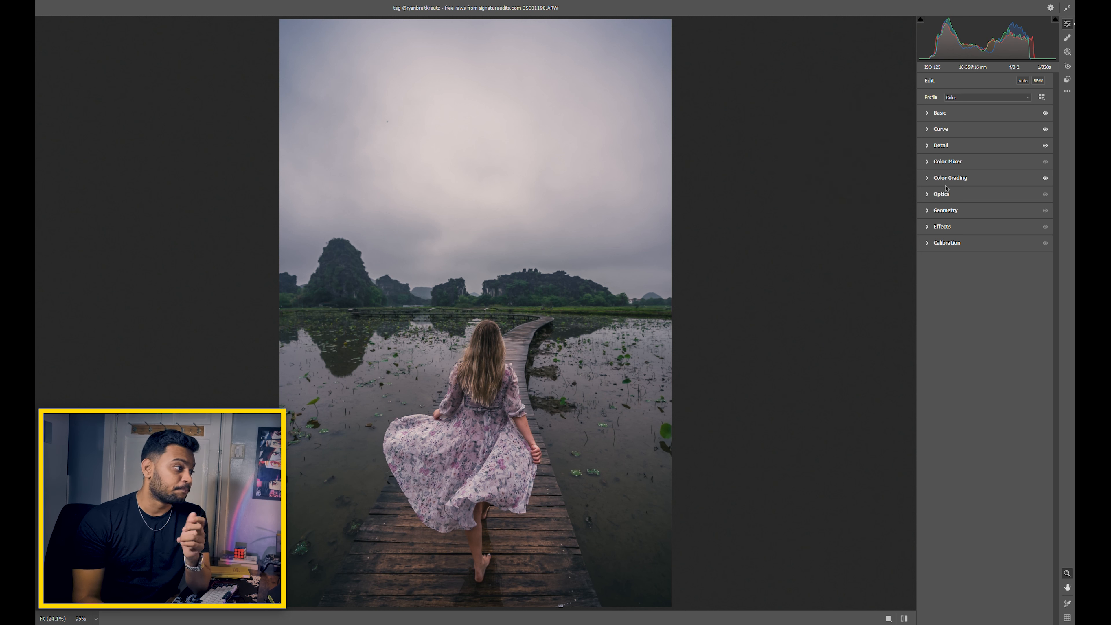
click(941, 198)
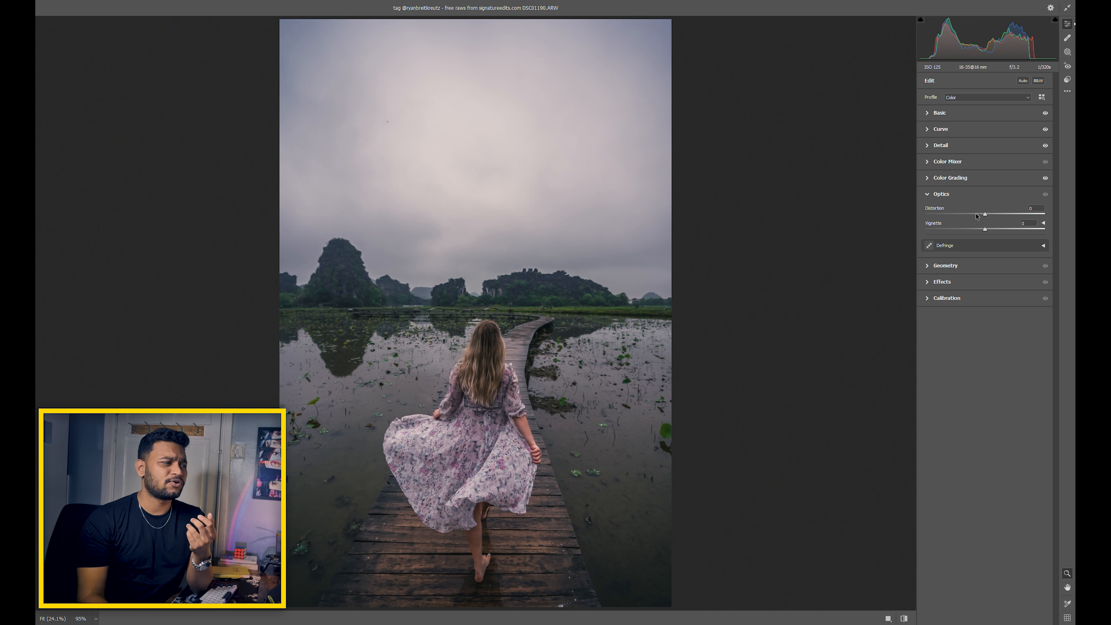
drag(986, 230, 950, 238)
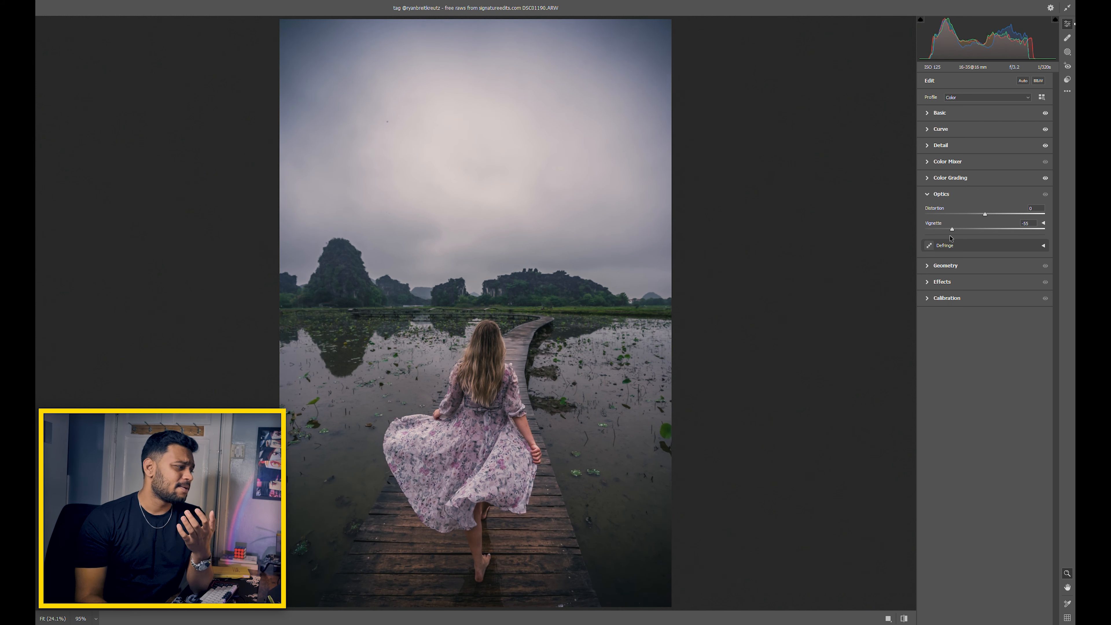
double_click(953, 230)
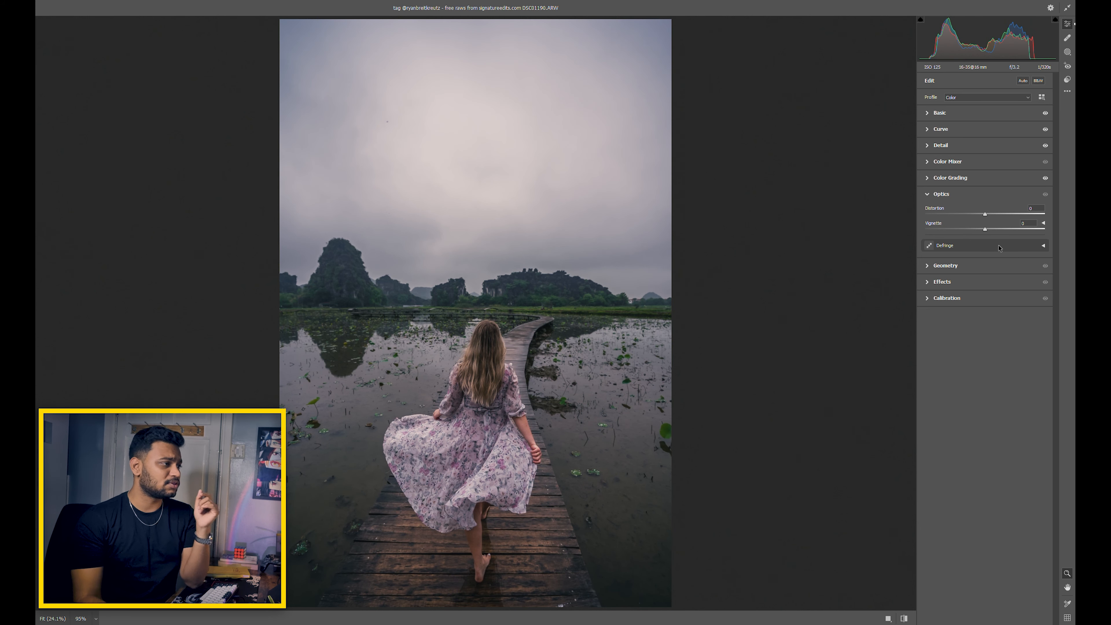
click(952, 197)
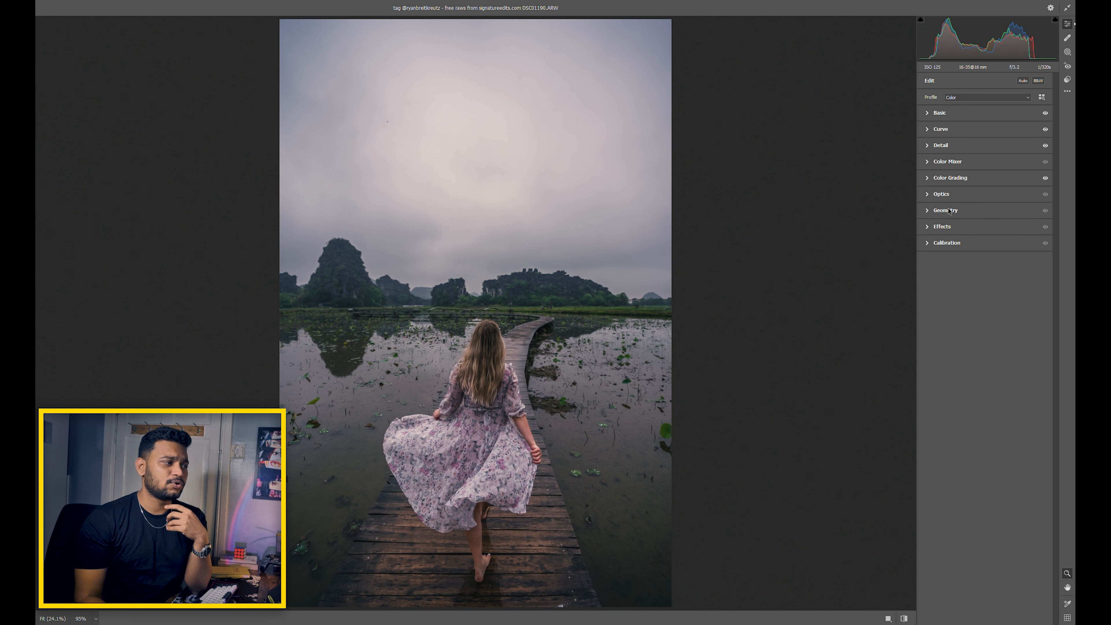
click(948, 211)
click(948, 210)
click(944, 227)
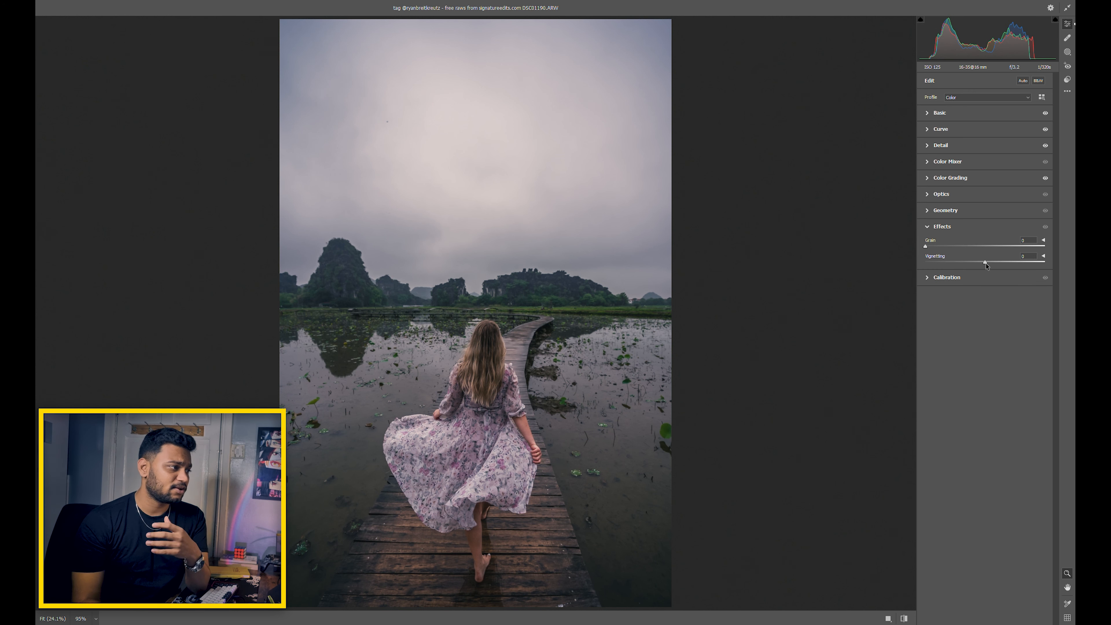
click(945, 228)
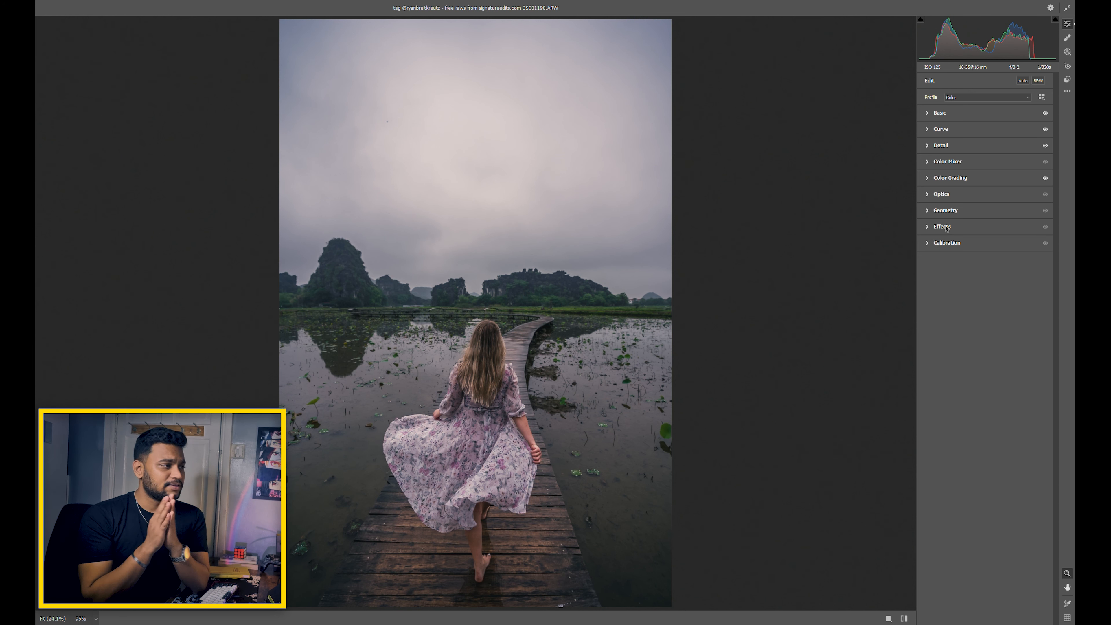
click(950, 244)
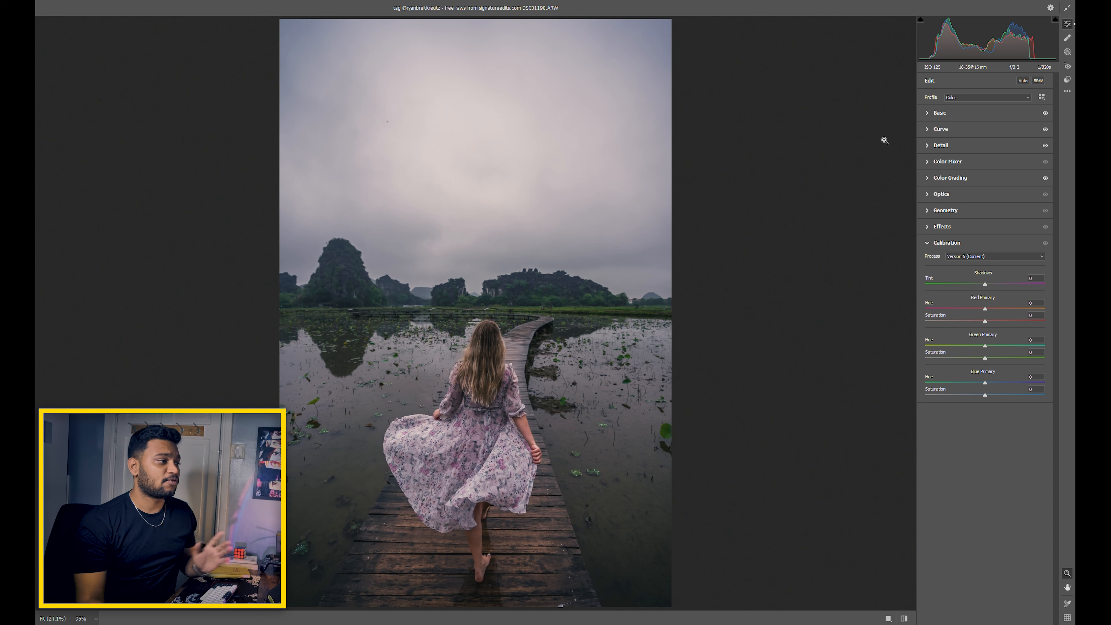
Raise the Reds saturation very slightly and set the Oranges saturation to +4 in the Color Mixer.
click(933, 162)
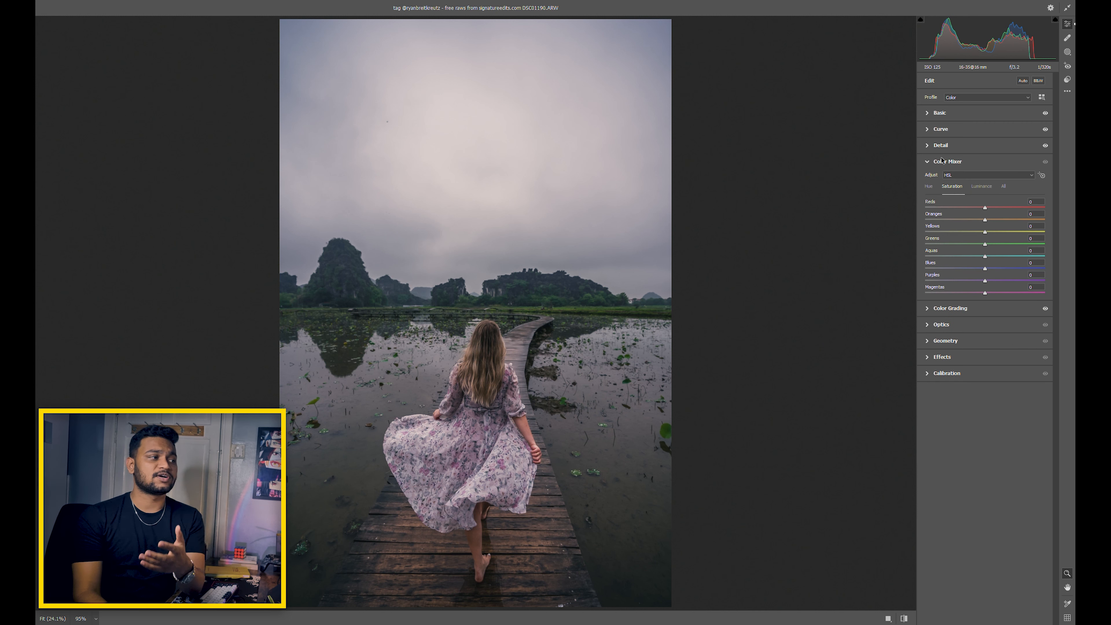
mouse_move(985, 207)
mouse_down()
mouse_move(1070, 221)
mouse_move(987, 220)
mouse_up()
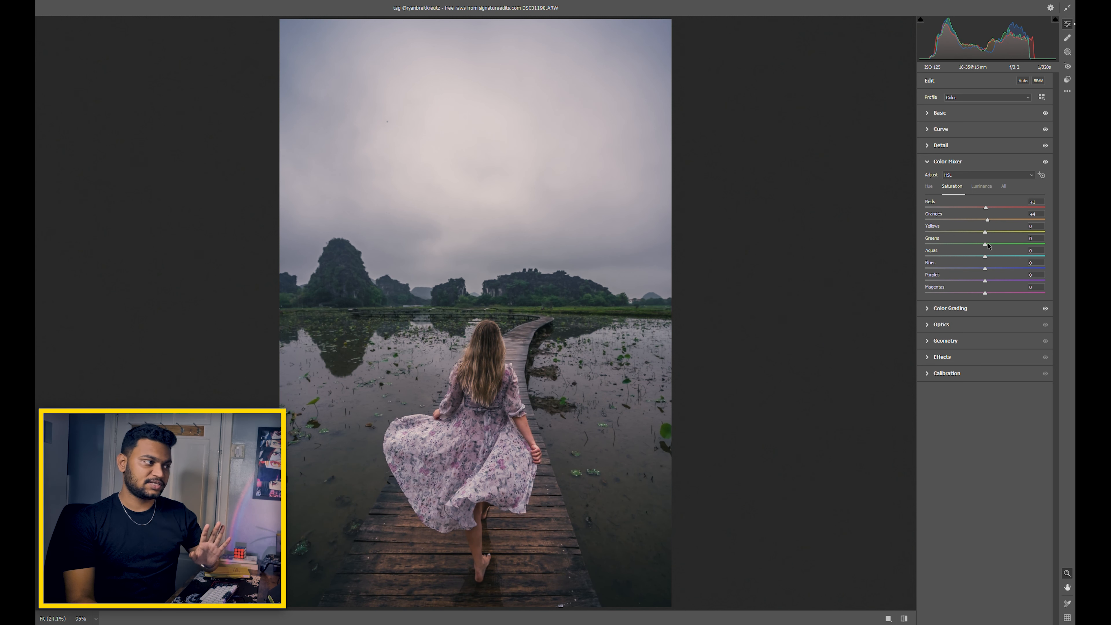
Try a Red Primary Hue of about -82 in Calibration and reset the hue to 0.
click(947, 373)
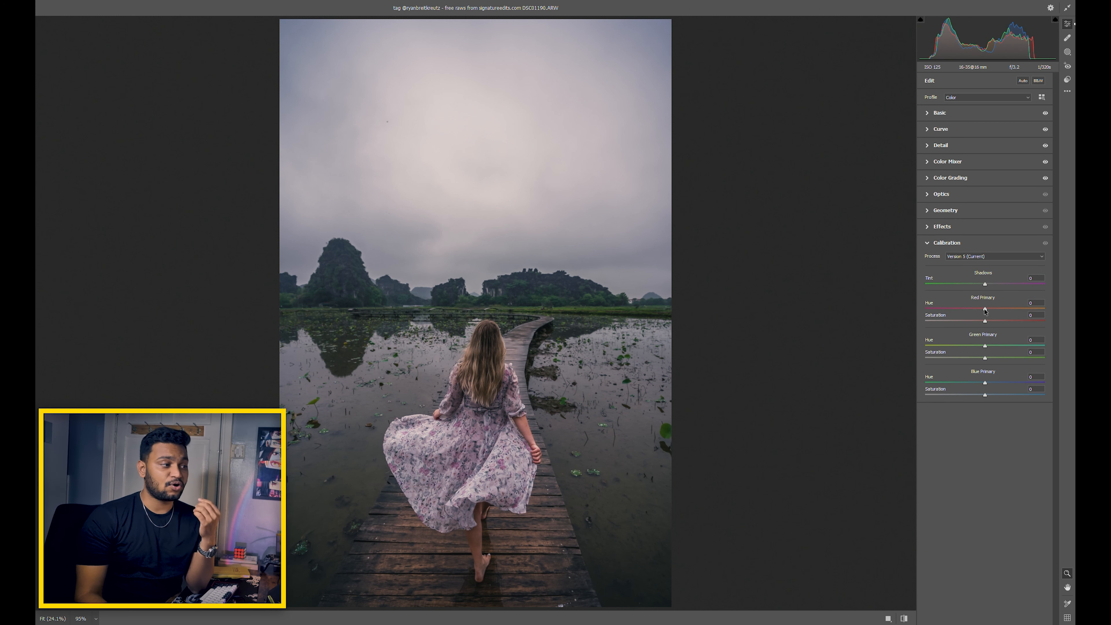
drag(985, 309, 936, 318)
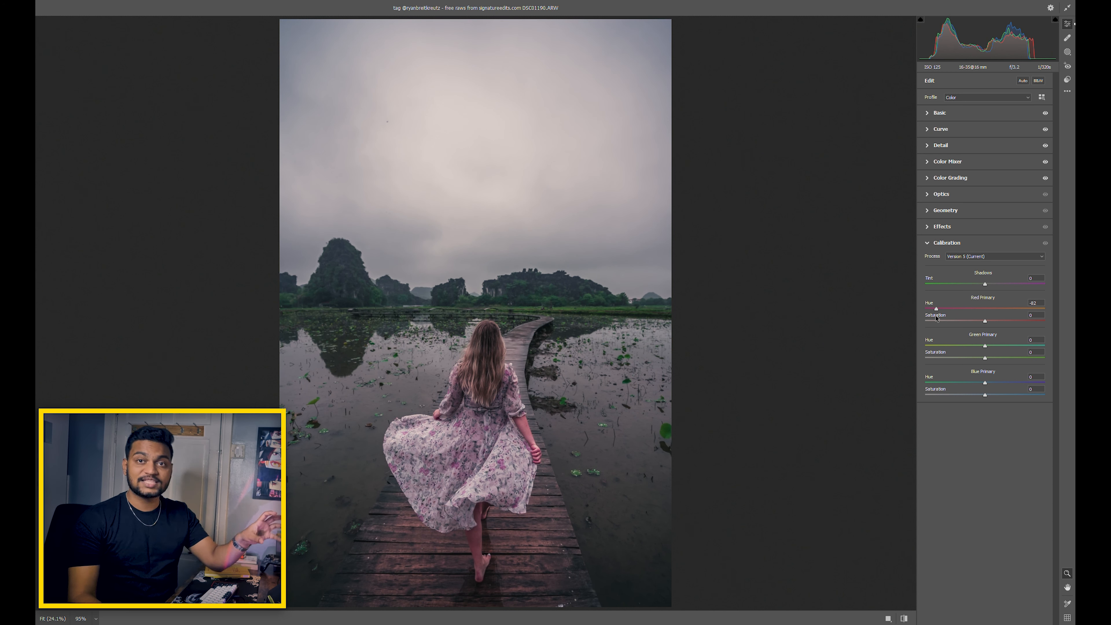
drag(936, 318, 984, 310)
double_click(984, 311)
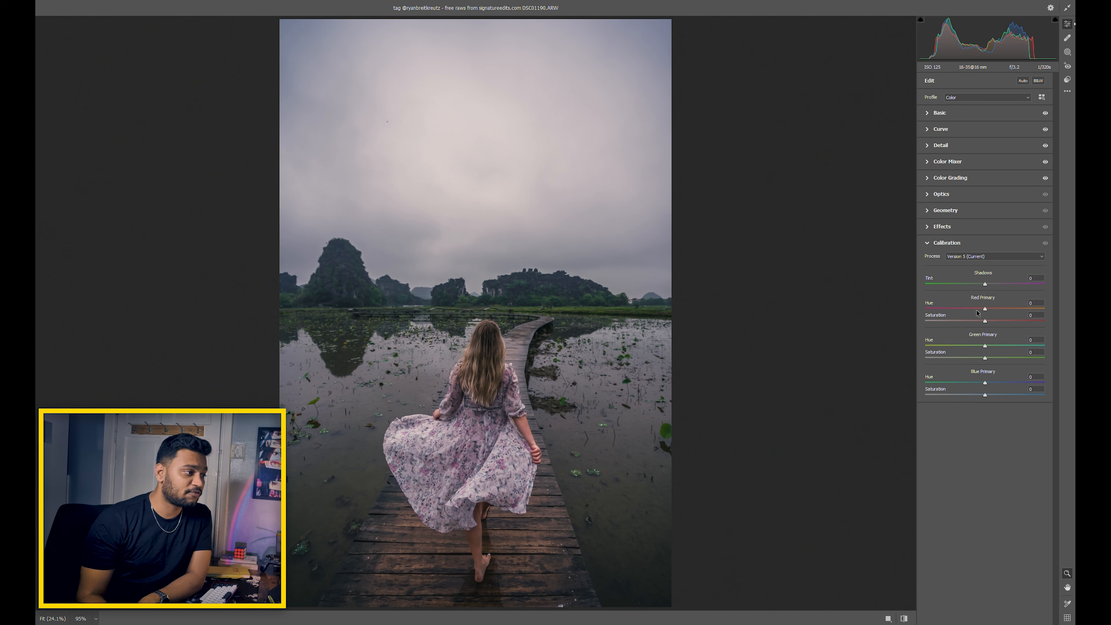
Calibrate the colors with Red Primary Hue +21 and Saturation +5, Blue Primary Hue -52 and Green Primary Hue +44.
mouse_move(985, 310)
mouse_down()
mouse_move(1001, 310)
mouse_move(988, 323)
mouse_move(998, 309)
mouse_up()
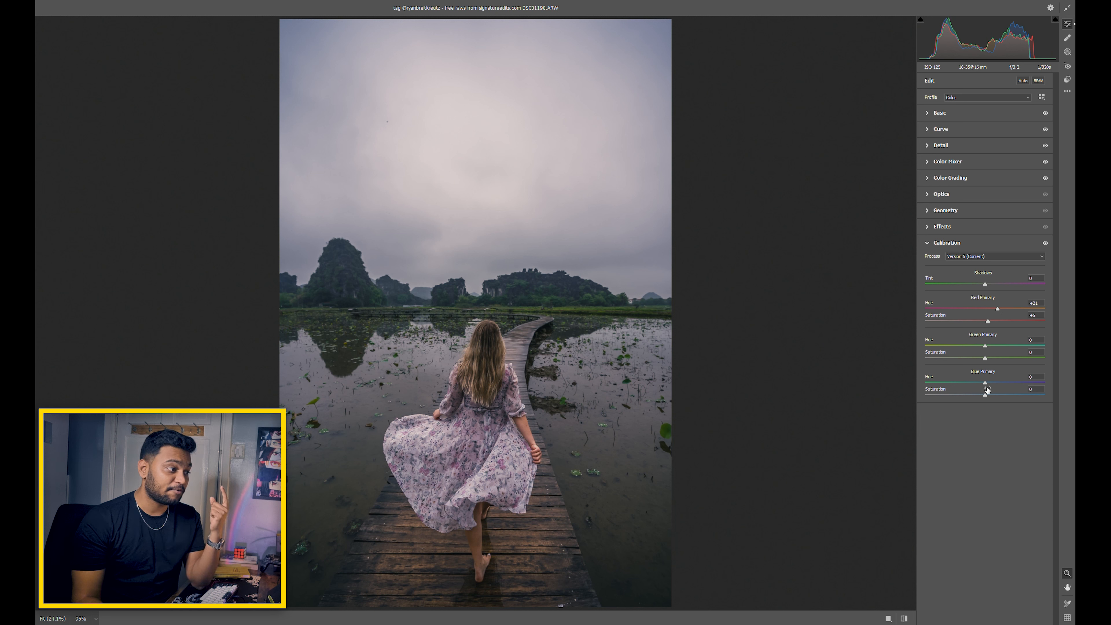
drag(985, 383, 949, 395)
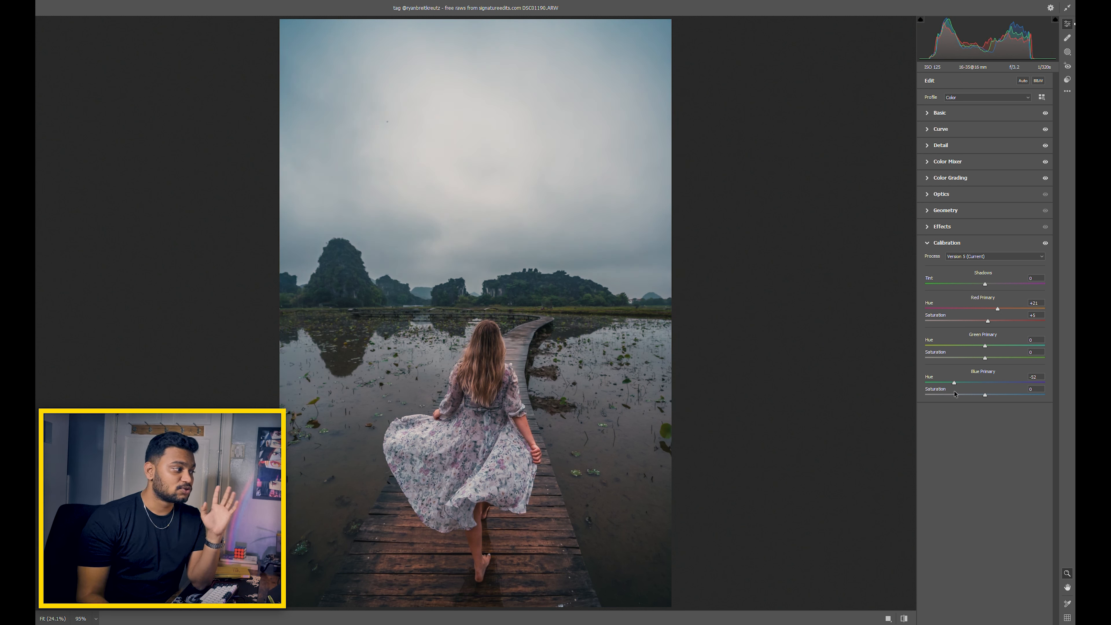
drag(985, 346, 1013, 346)
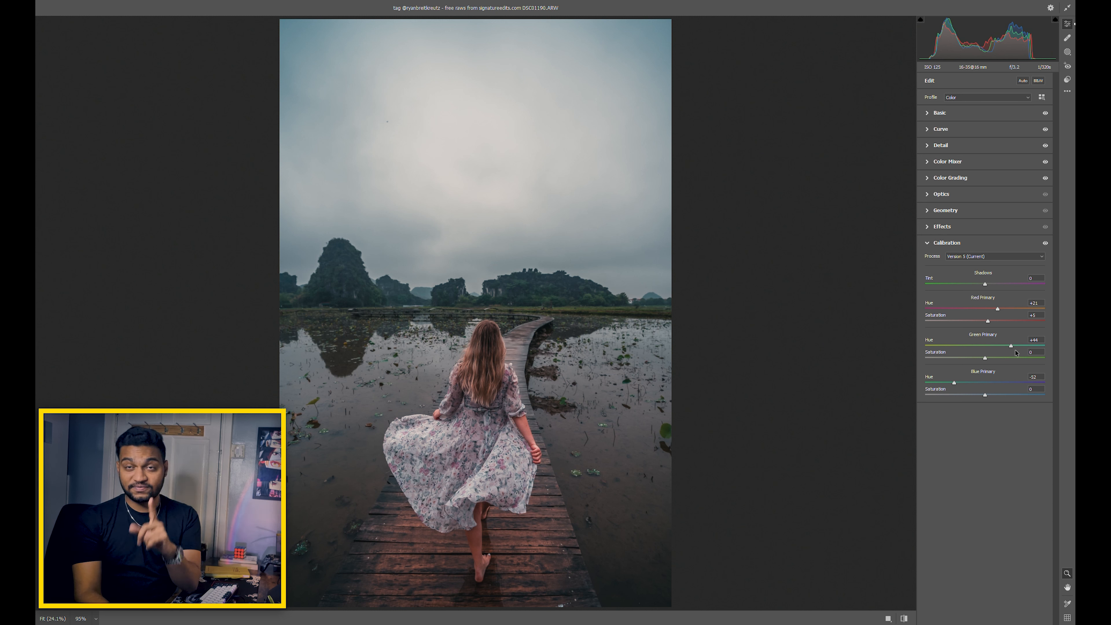
Try a stronger calibration with Red Primary Hue +56, Green Primary Hue +64 and Saturation +29, Blue Primary Hue -68 and Saturation +32.
drag(997, 308, 1015, 310)
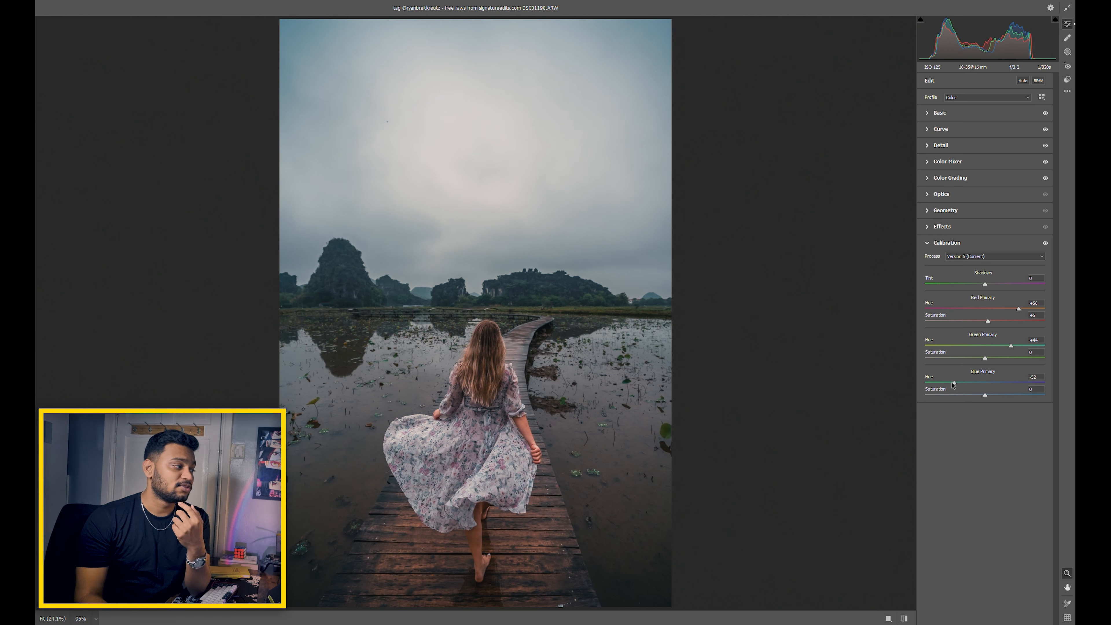
drag(952, 383, 1002, 395)
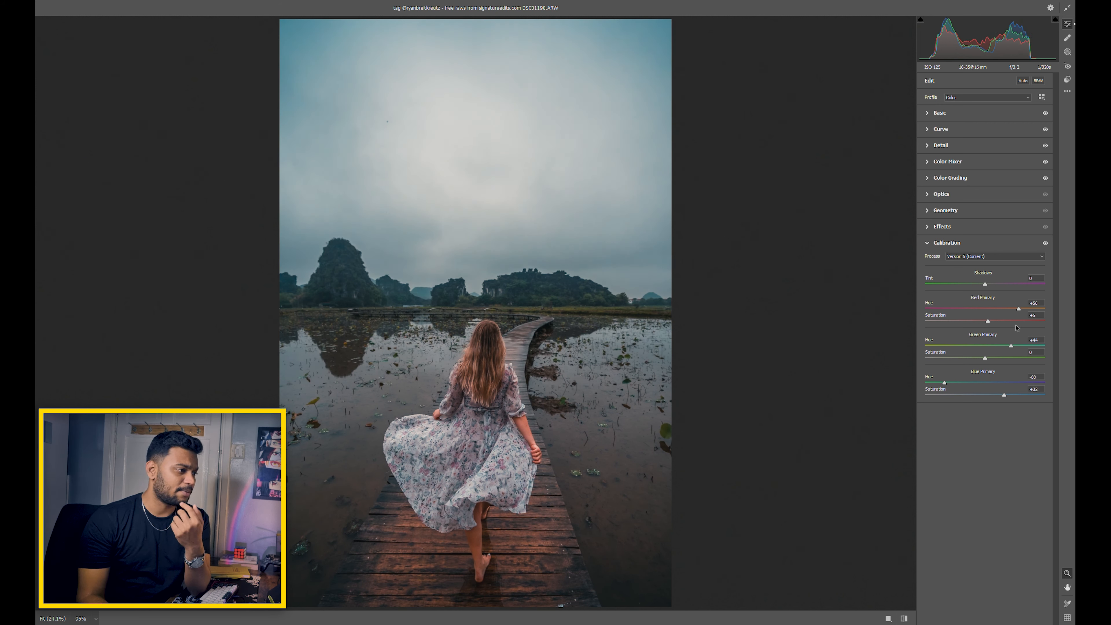
drag(1010, 347, 1027, 347)
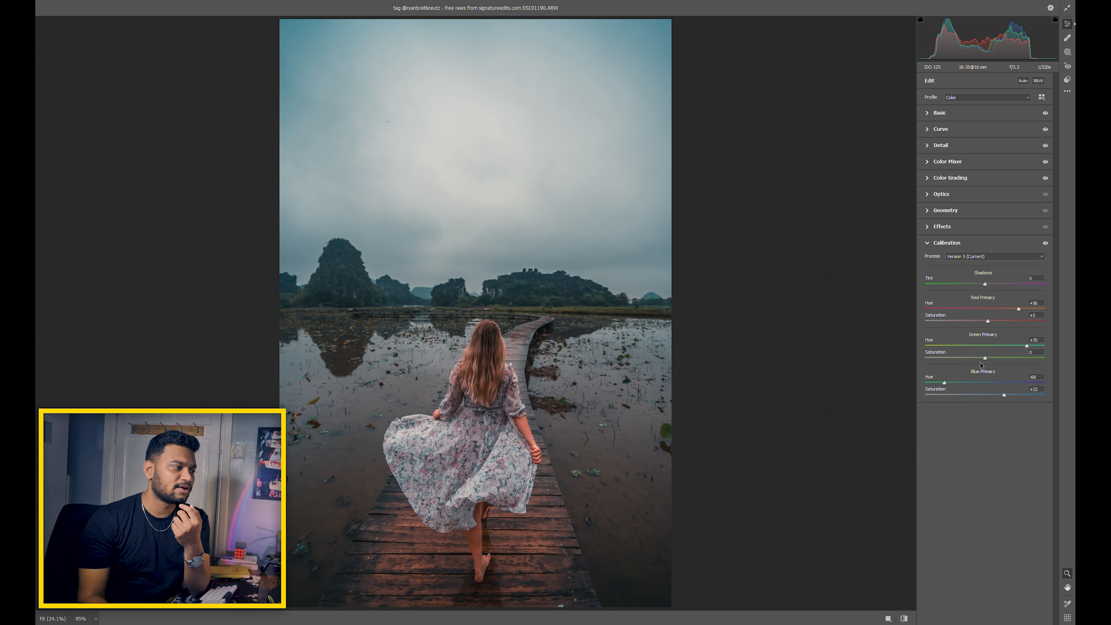
drag(985, 358, 1003, 359)
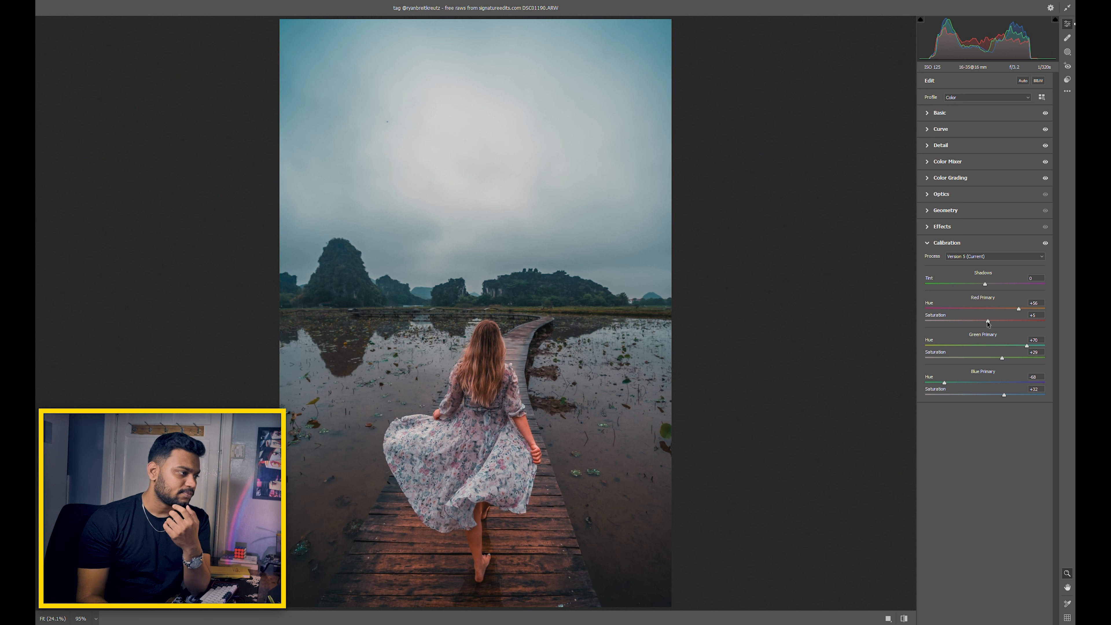
drag(987, 322, 1023, 346)
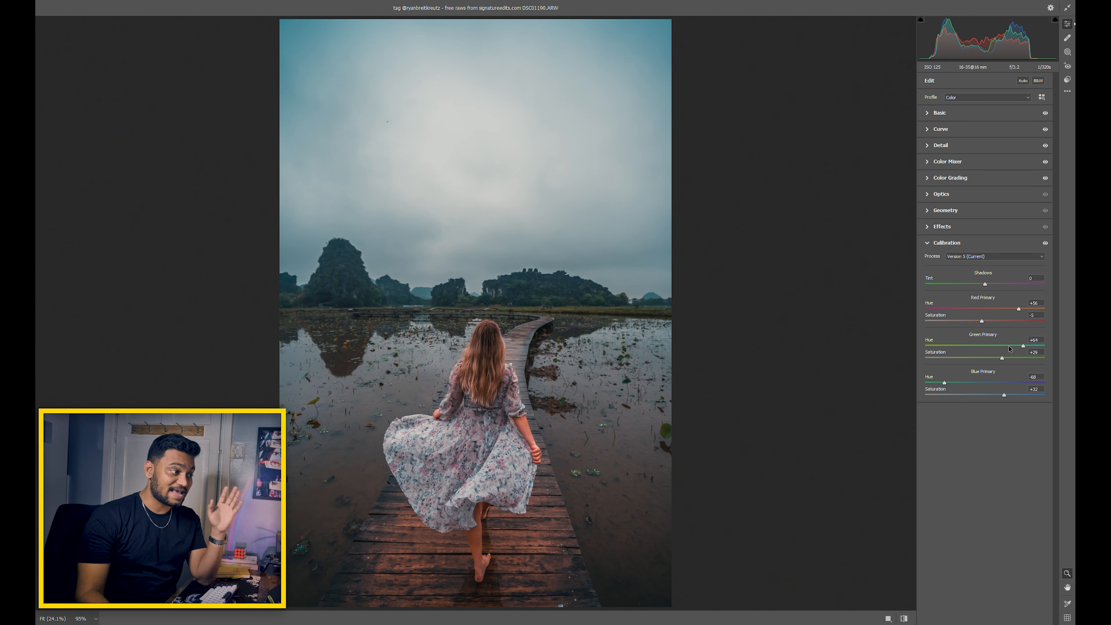
Reset the Blue and Green Primary sliders and the Red Primary Hue to 0 in Calibration.
double_click(945, 383)
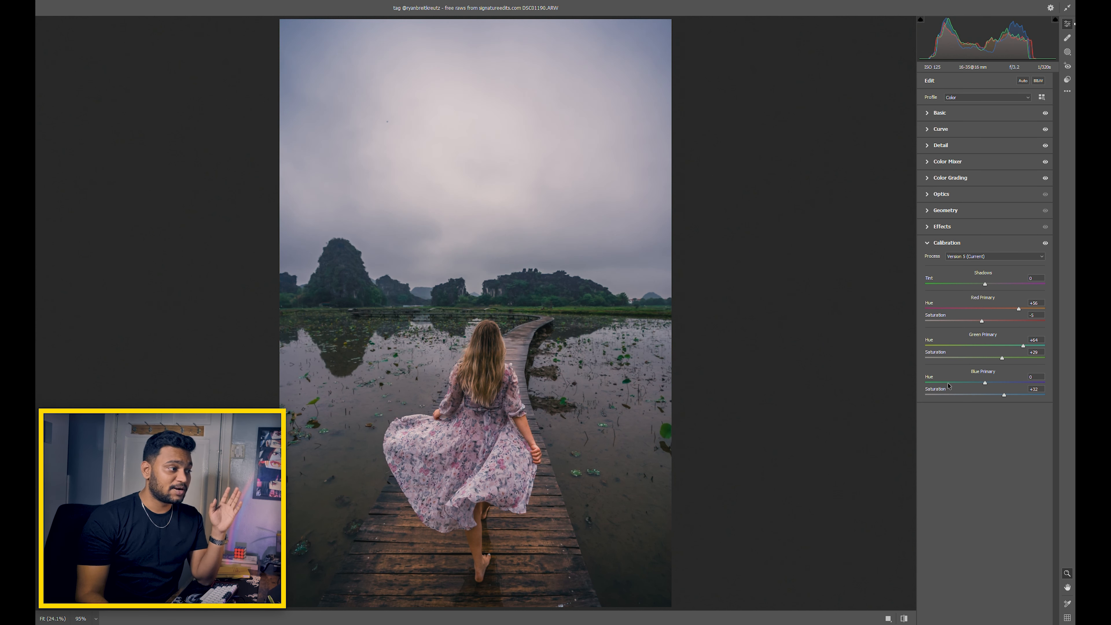
double_click(1004, 394)
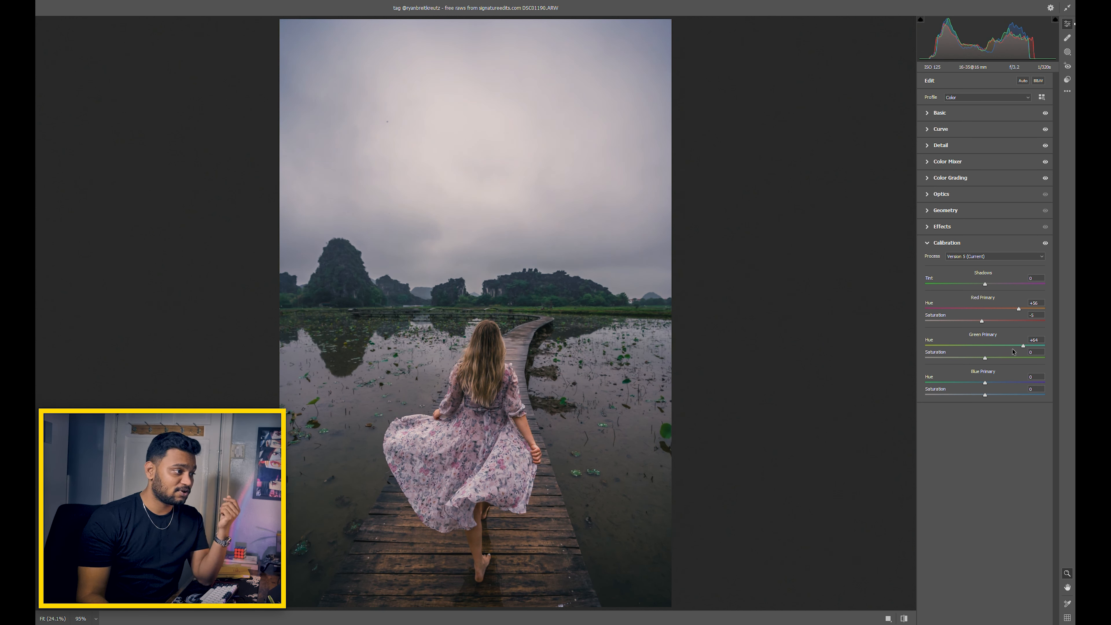
double_click(1023, 347)
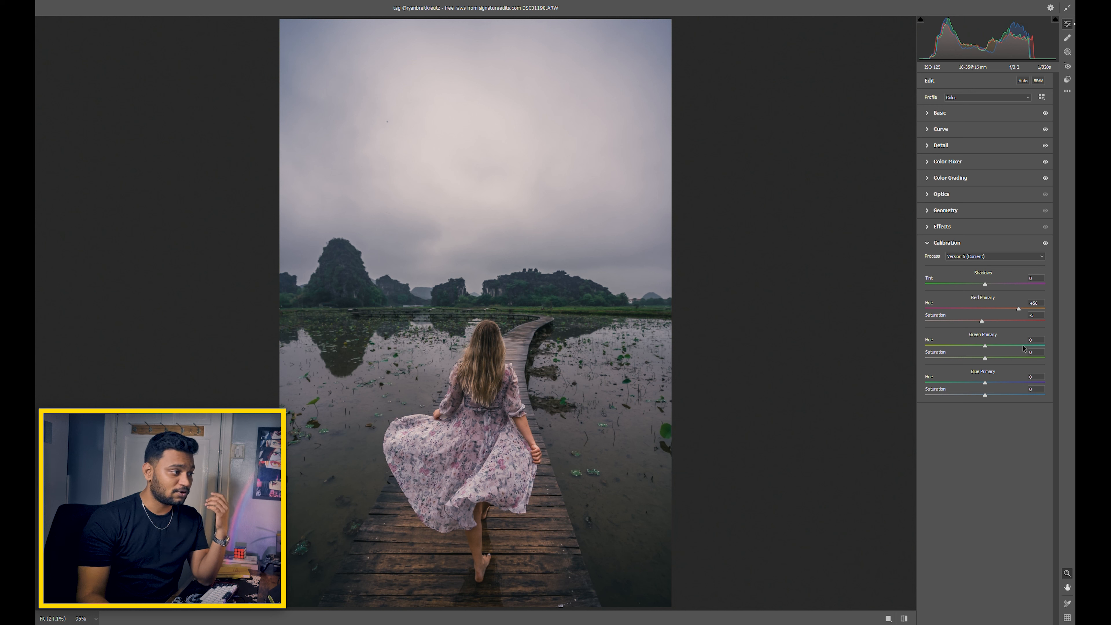
double_click(1019, 309)
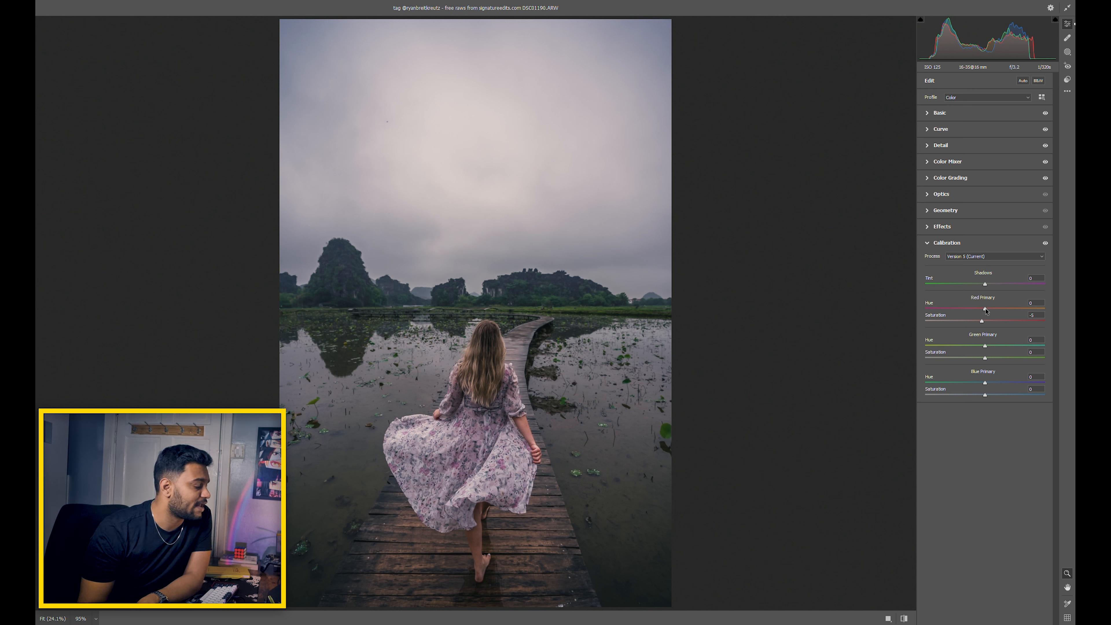
Calibrate with Red Primary Hue +23 and Saturation +3, Green Primary Hue +16 and Saturation +3, Blue Primary Hue -31 and Saturation -20.
drag(987, 310, 994, 310)
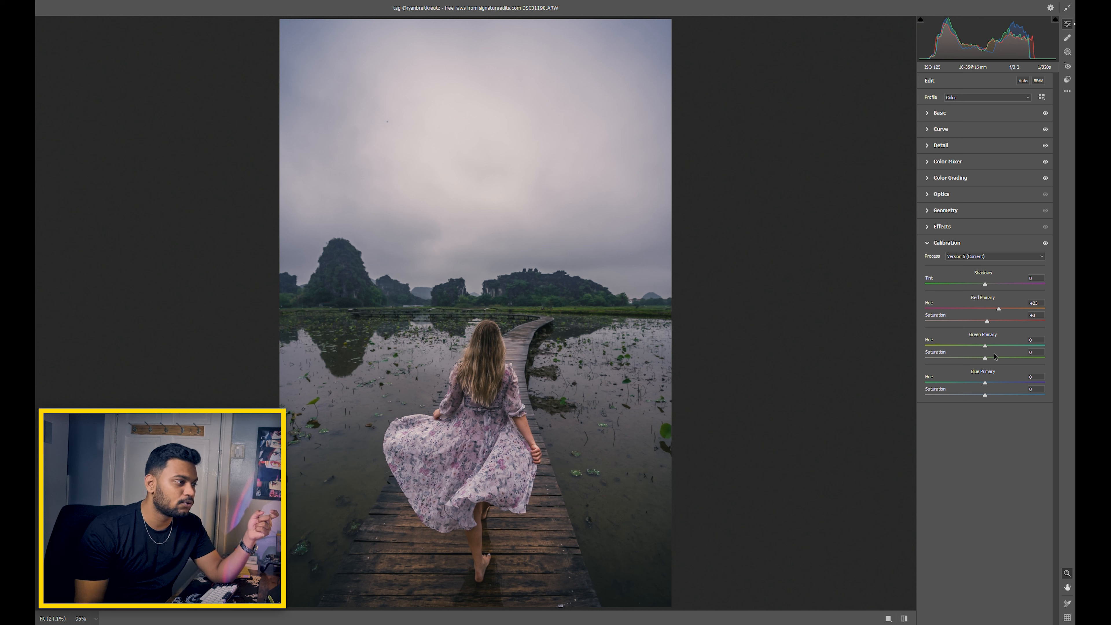
mouse_move(986, 348)
mouse_down()
mouse_move(966, 348)
mouse_move(1021, 350)
mouse_move(942, 353)
mouse_move(995, 353)
mouse_up()
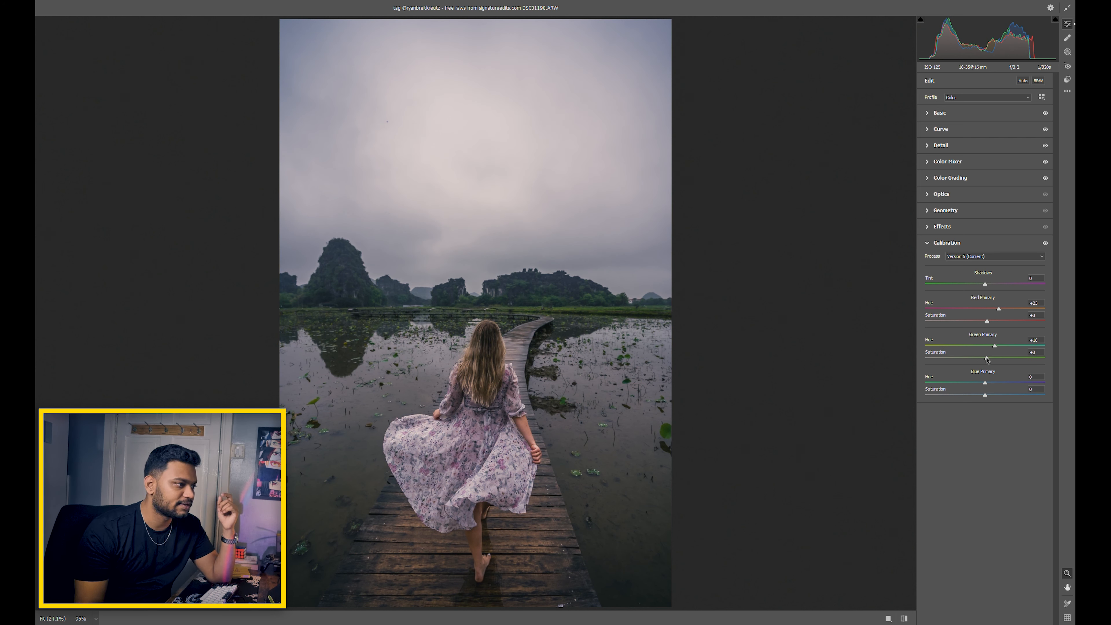
mouse_move(986, 384)
mouse_down()
mouse_move(962, 399)
mouse_move(973, 396)
mouse_move(966, 383)
mouse_up()
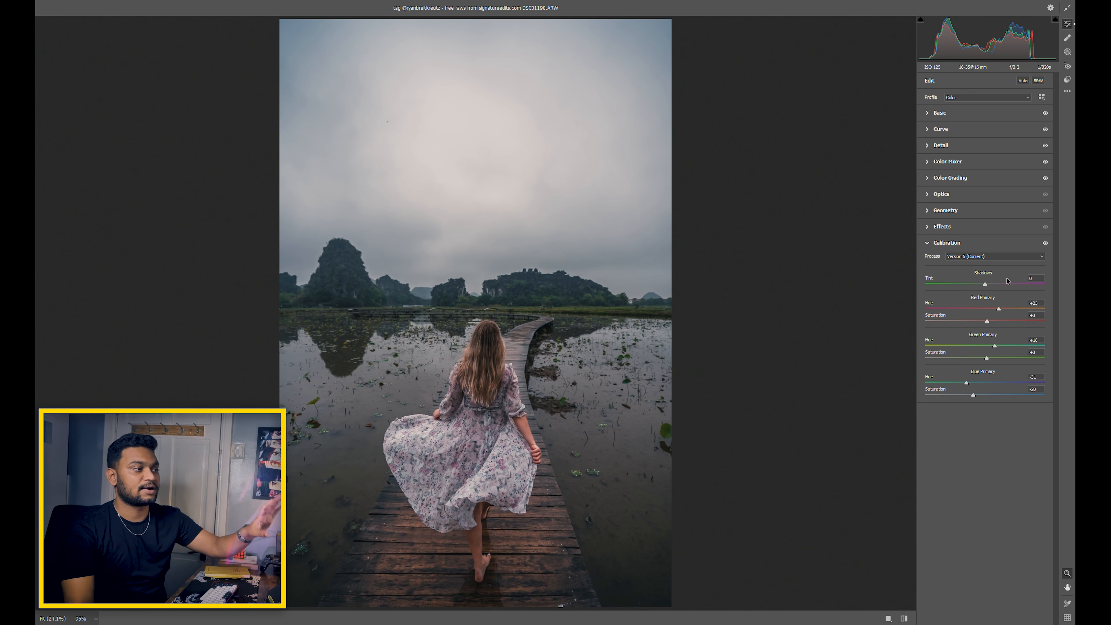
click(964, 243)
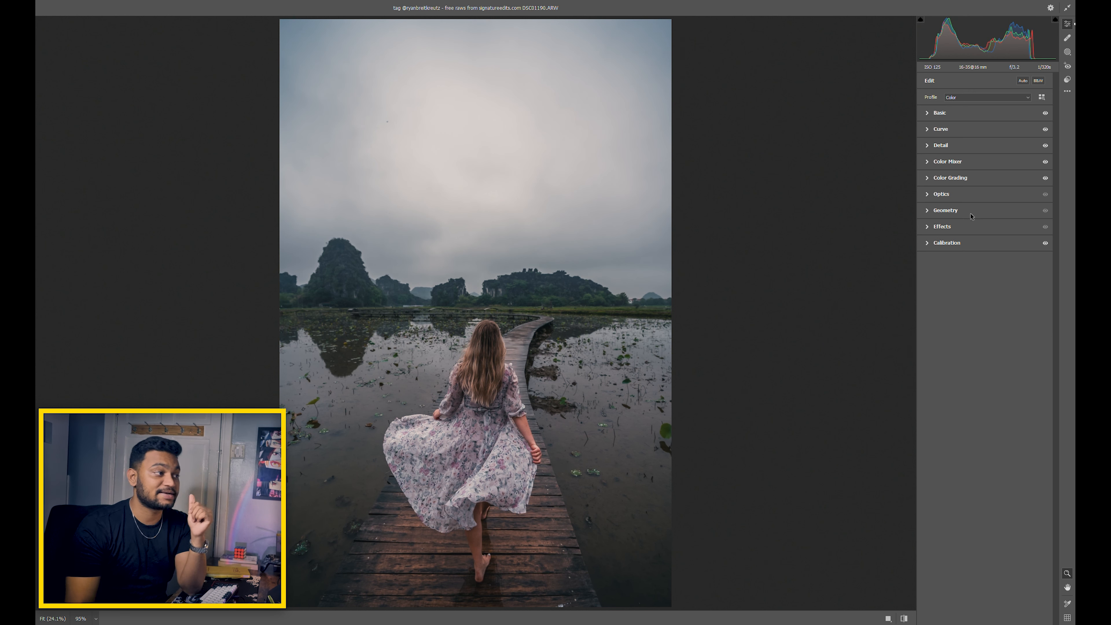
Strengthen the blue tint of the shadows in Color Grading to hue 217 and saturation 22.
click(952, 180)
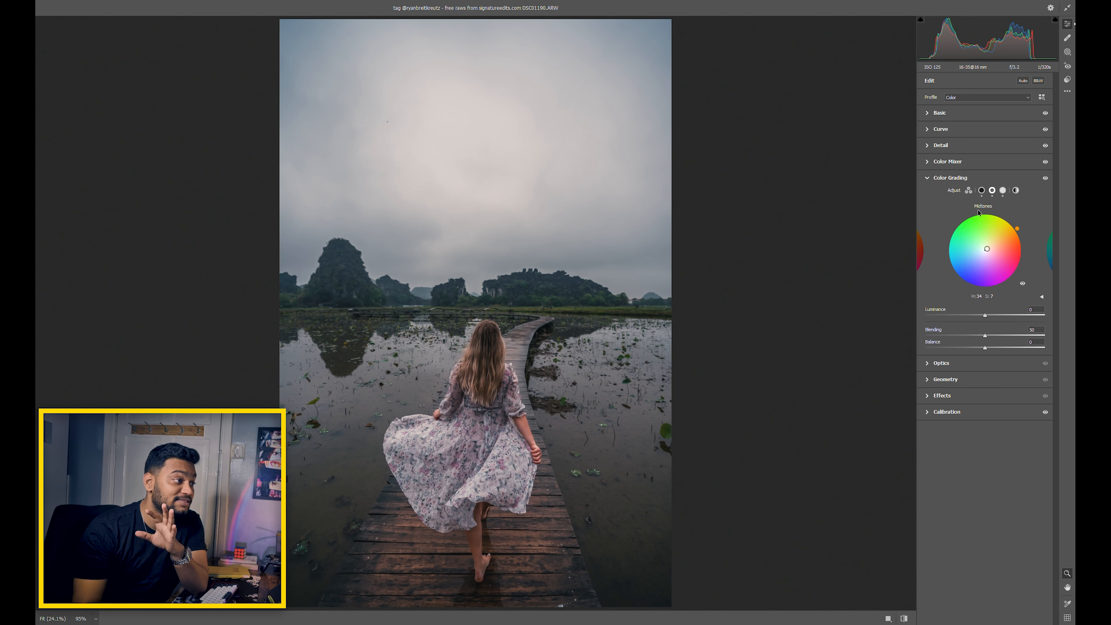
click(981, 191)
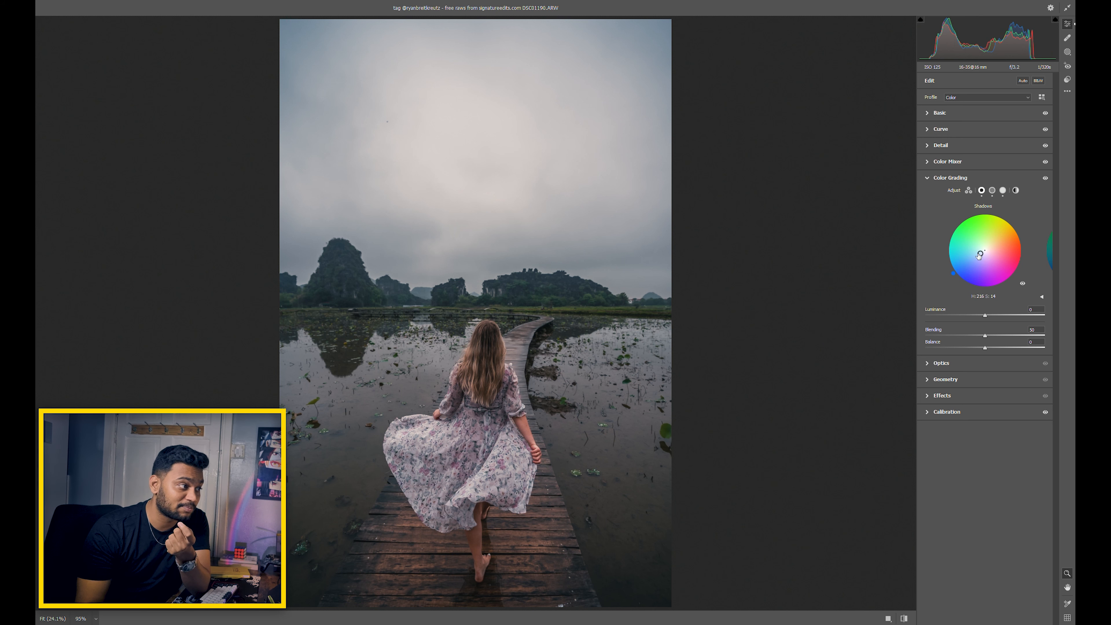
mouse_move(981, 255)
mouse_down()
mouse_move(964, 268)
mouse_move(981, 253)
mouse_up()
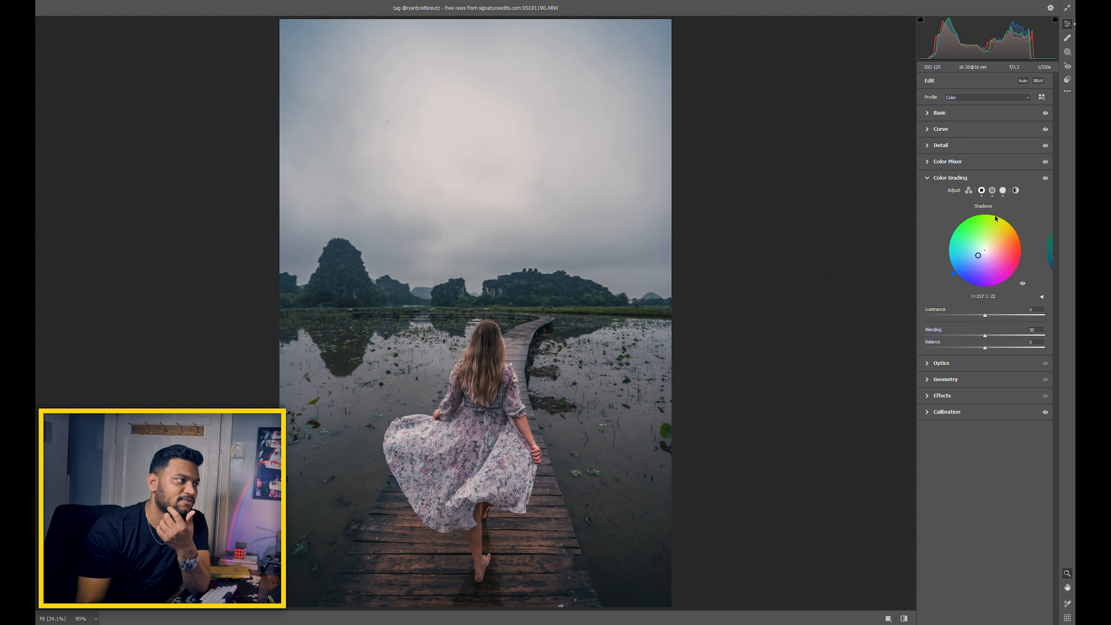
Pull the midtones tint in Color Grading back toward the neutral center of the color wheel.
click(992, 190)
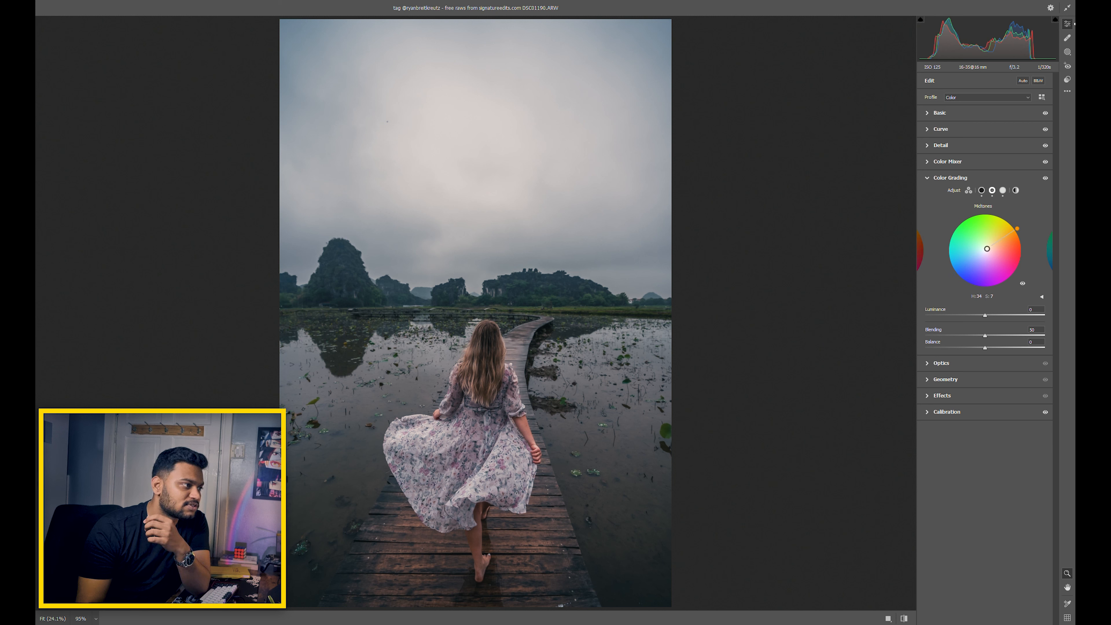
drag(985, 250, 986, 250)
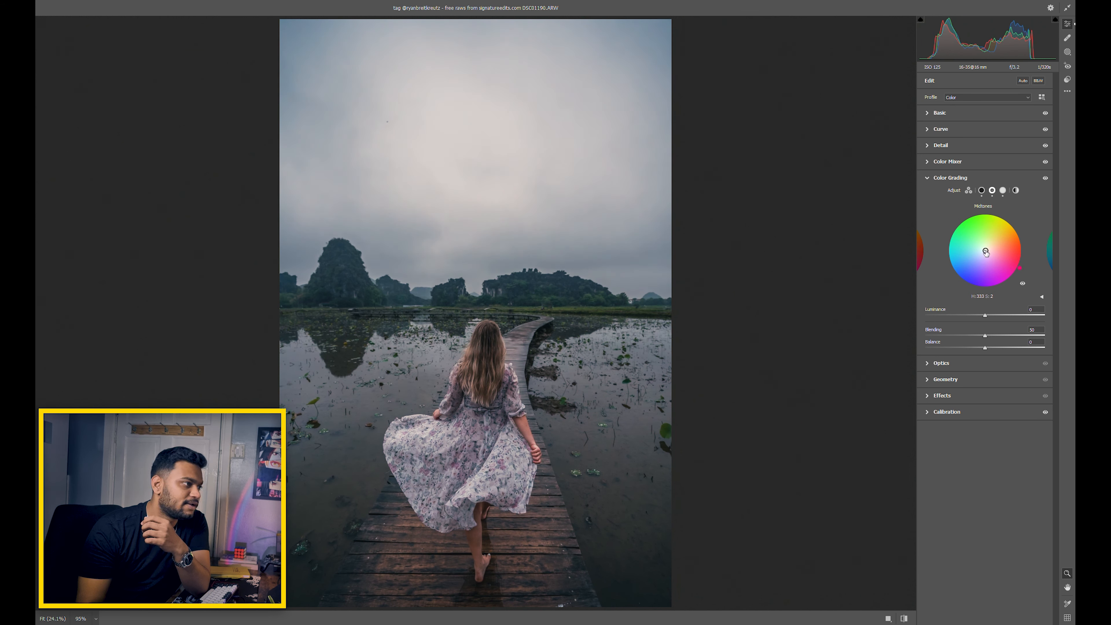
mouse_move(985, 250)
mouse_down()
mouse_move(994, 233)
mouse_move(985, 250)
mouse_up()
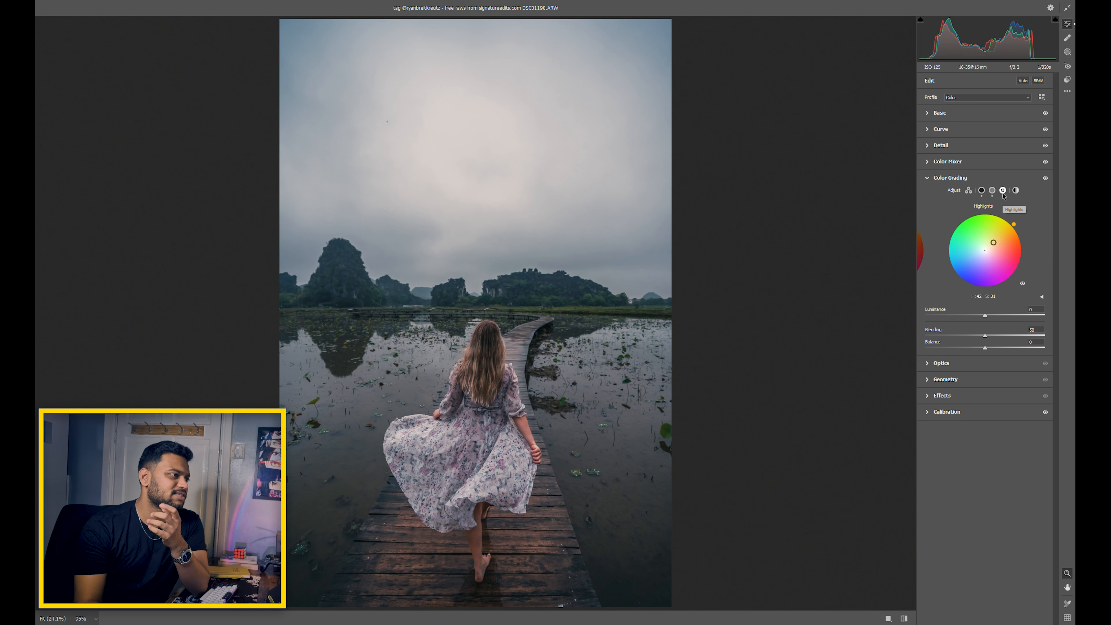
Set the highlights tint in Color Grading to hue 42 and saturation 29.
click(1003, 191)
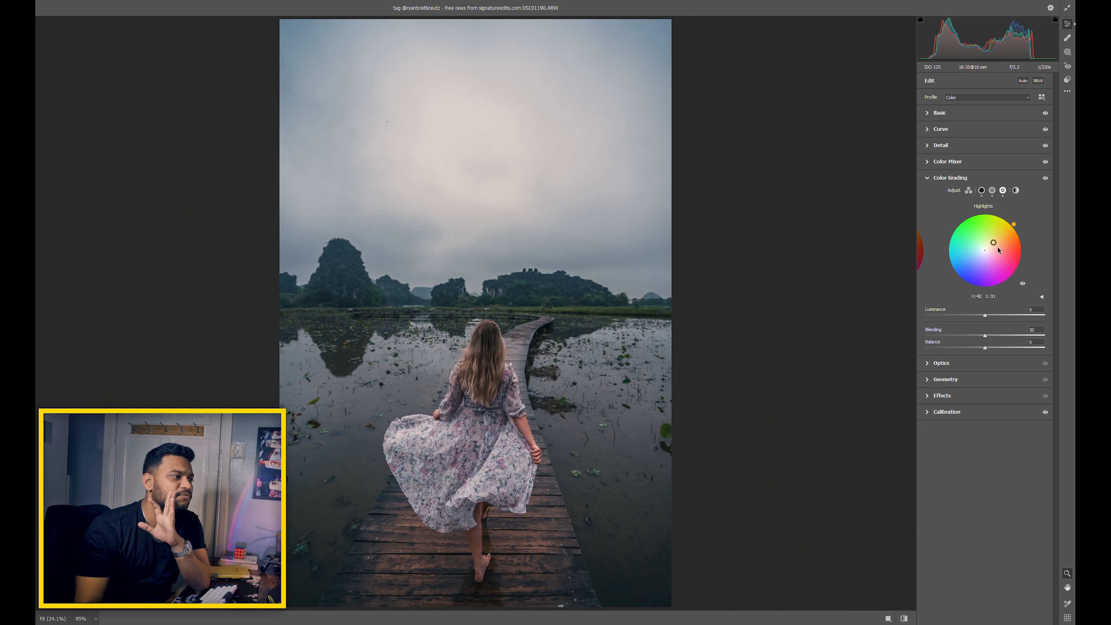
mouse_move(993, 243)
mouse_down()
mouse_move(1000, 236)
mouse_move(993, 242)
mouse_up()
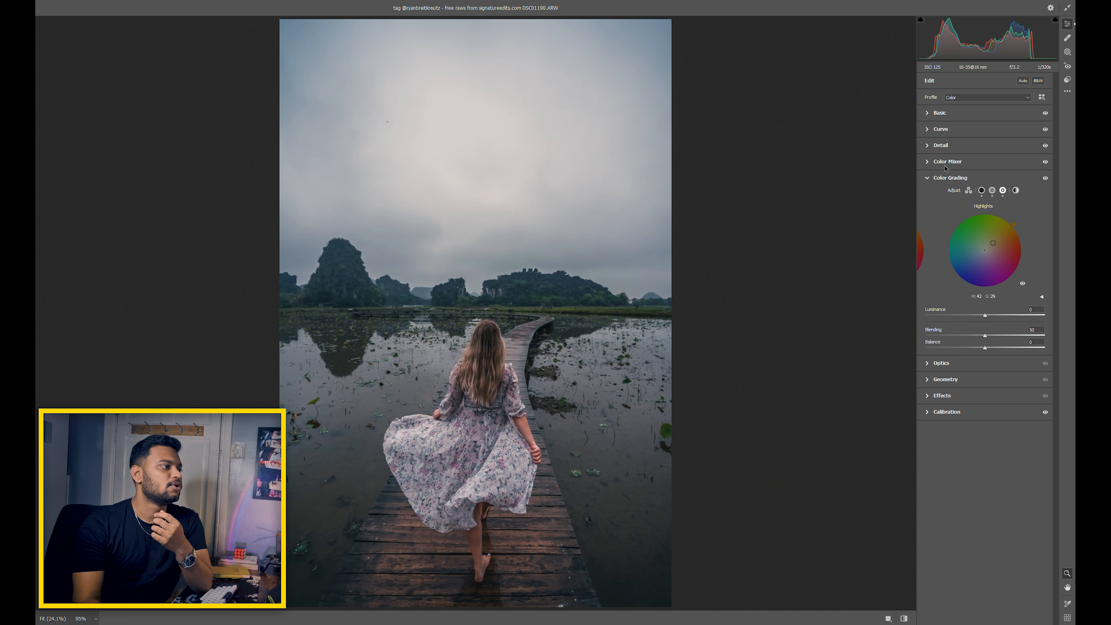
click(948, 177)
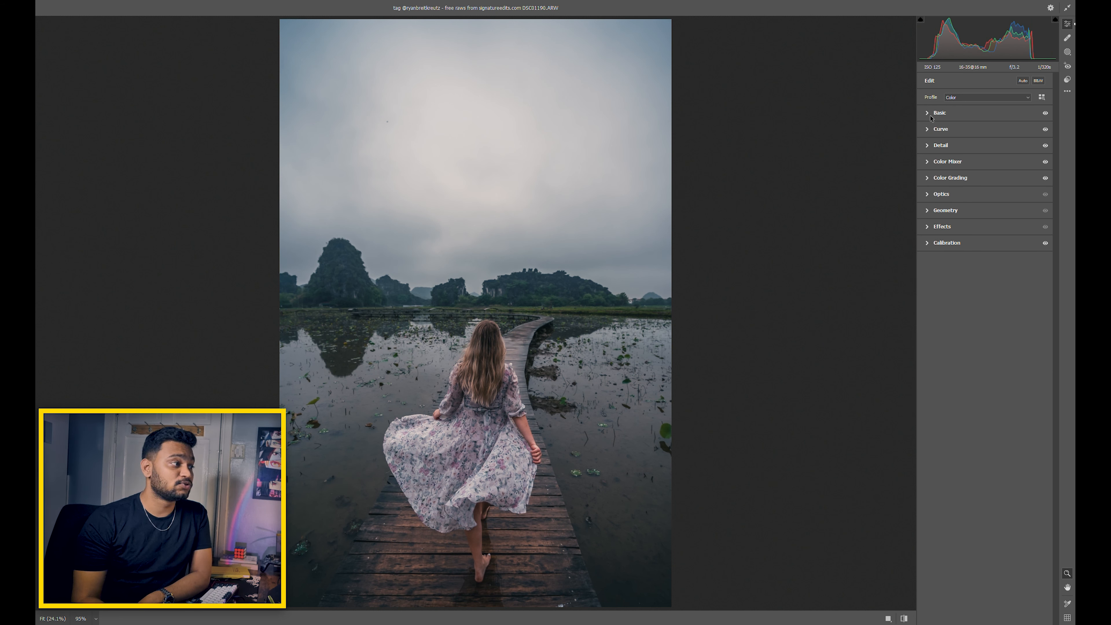
Refine the tone curve's contrast, with the shadow point at input 73, output 61 and the white end point at output 238.
click(940, 129)
drag(940, 238, 967, 223)
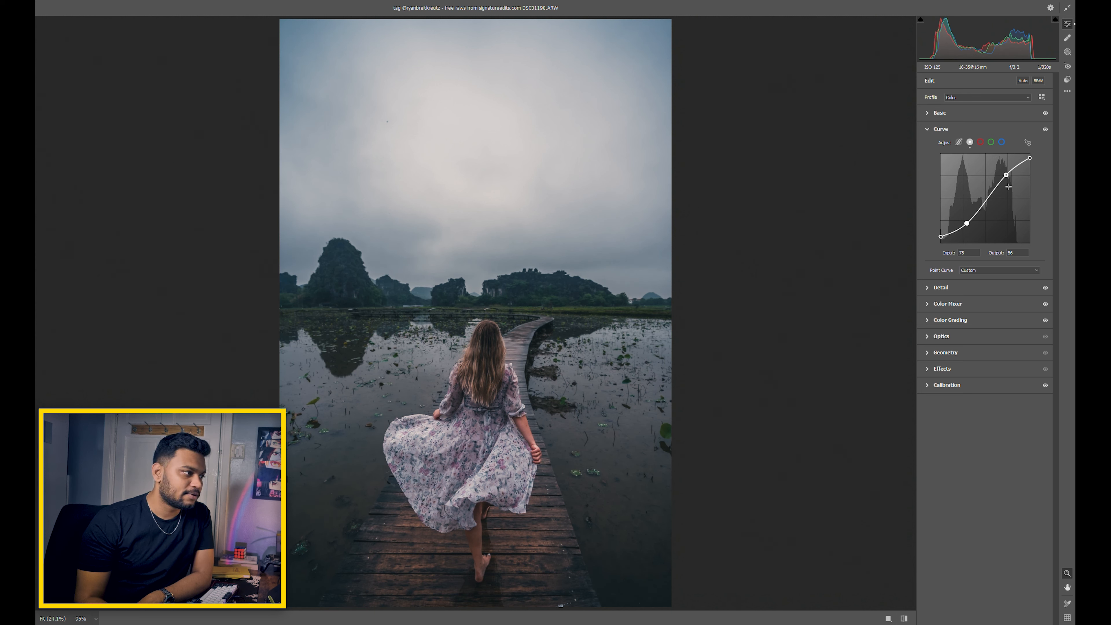
drag(1006, 175, 1029, 159)
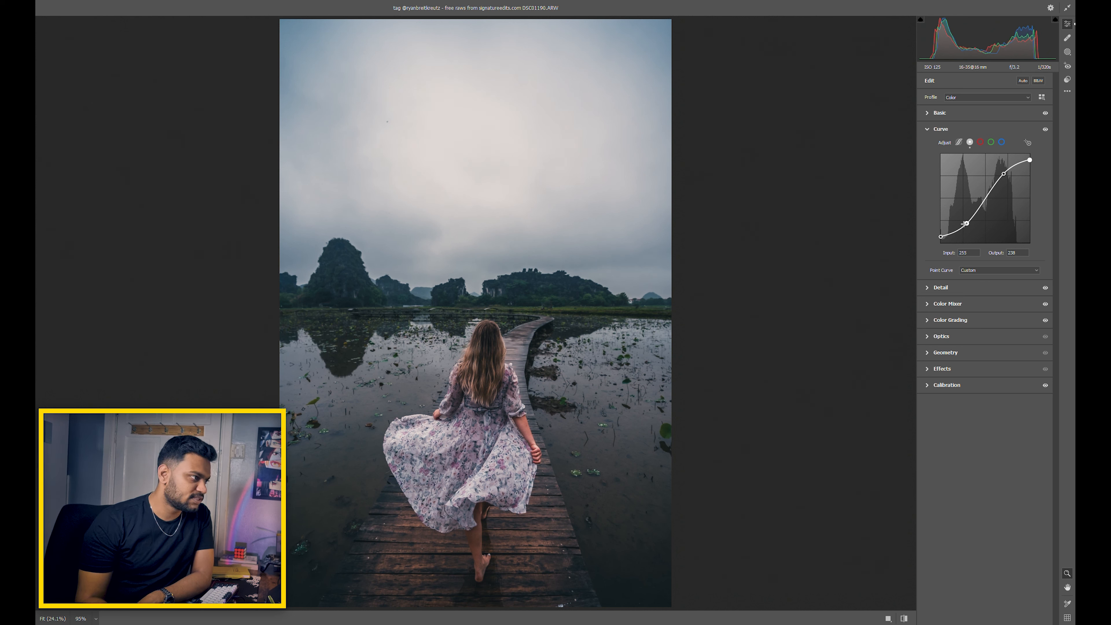
drag(967, 224, 965, 221)
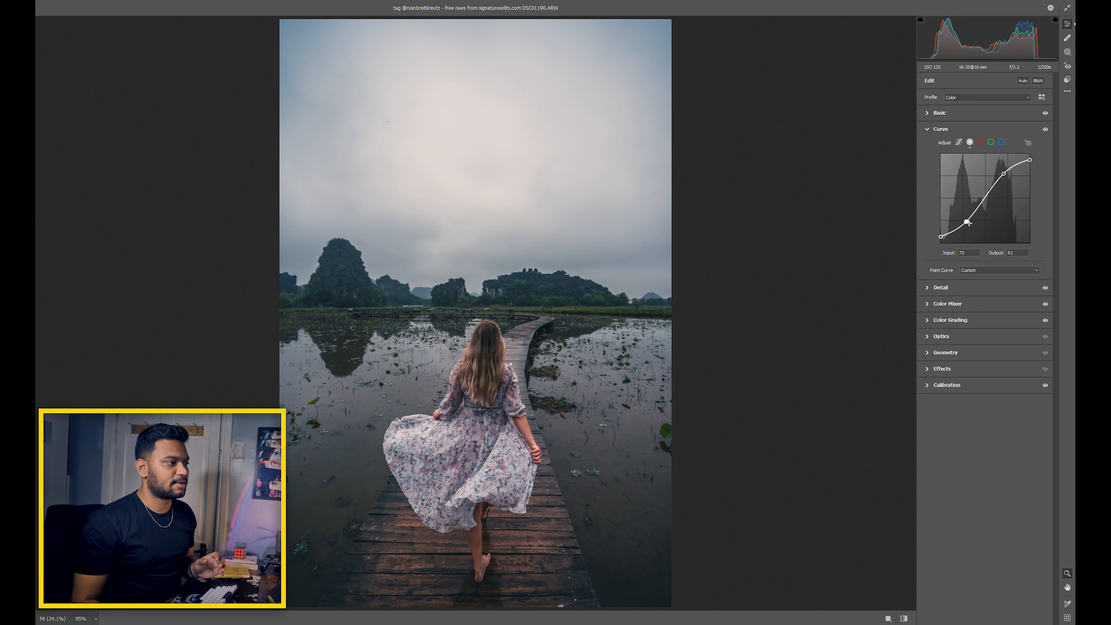
click(1036, 130)
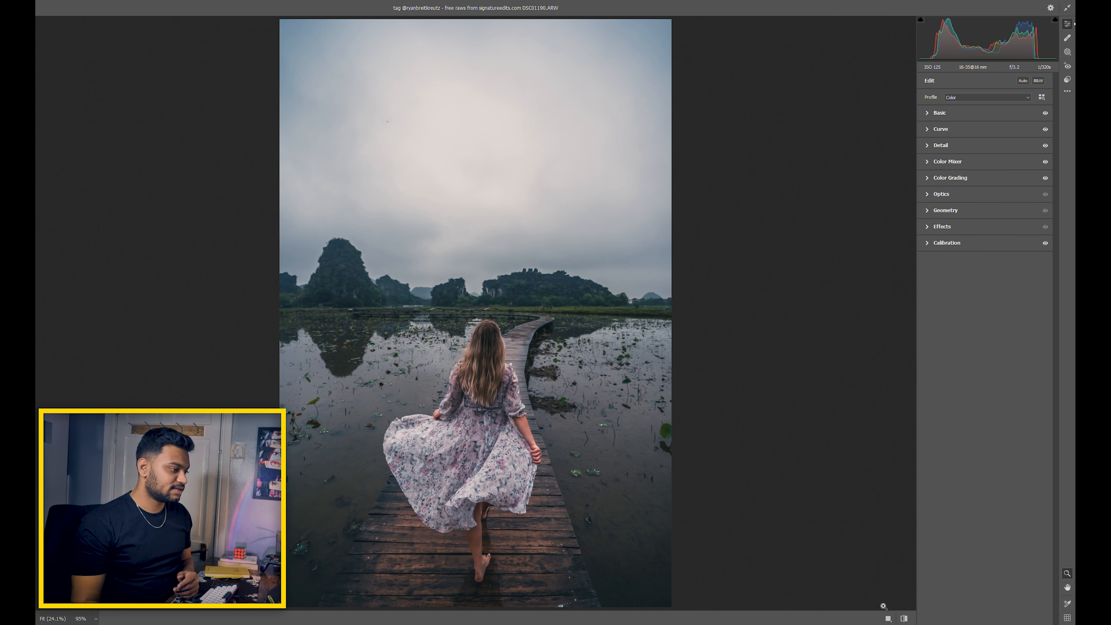
Compare the edited photo with its default settings to judge the overall color and tone changes.
click(904, 618)
click(903, 618)
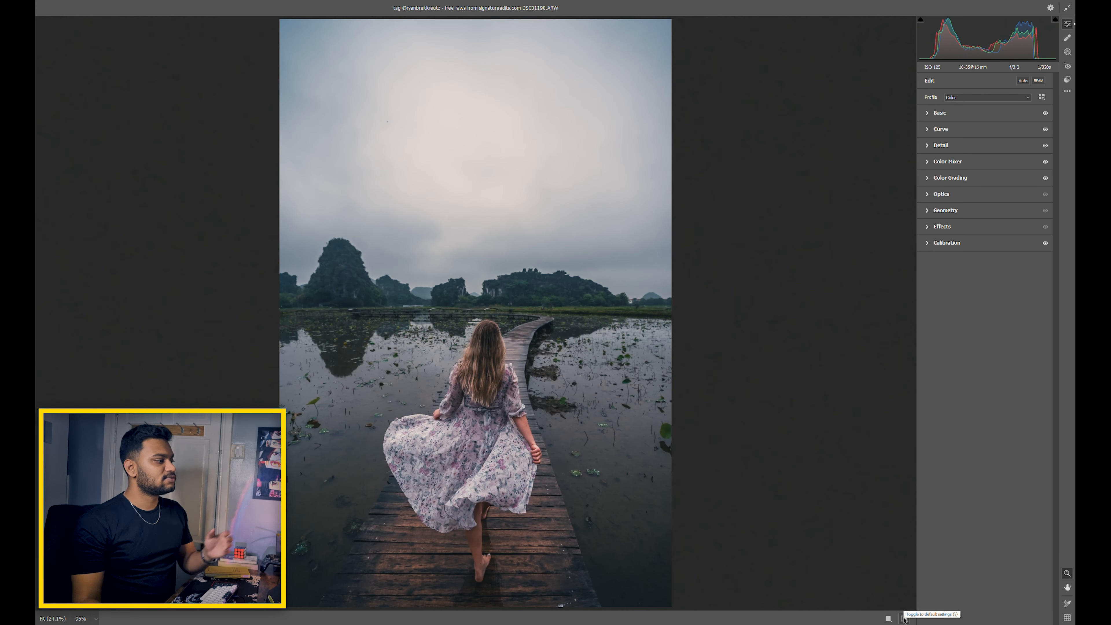
click(903, 618)
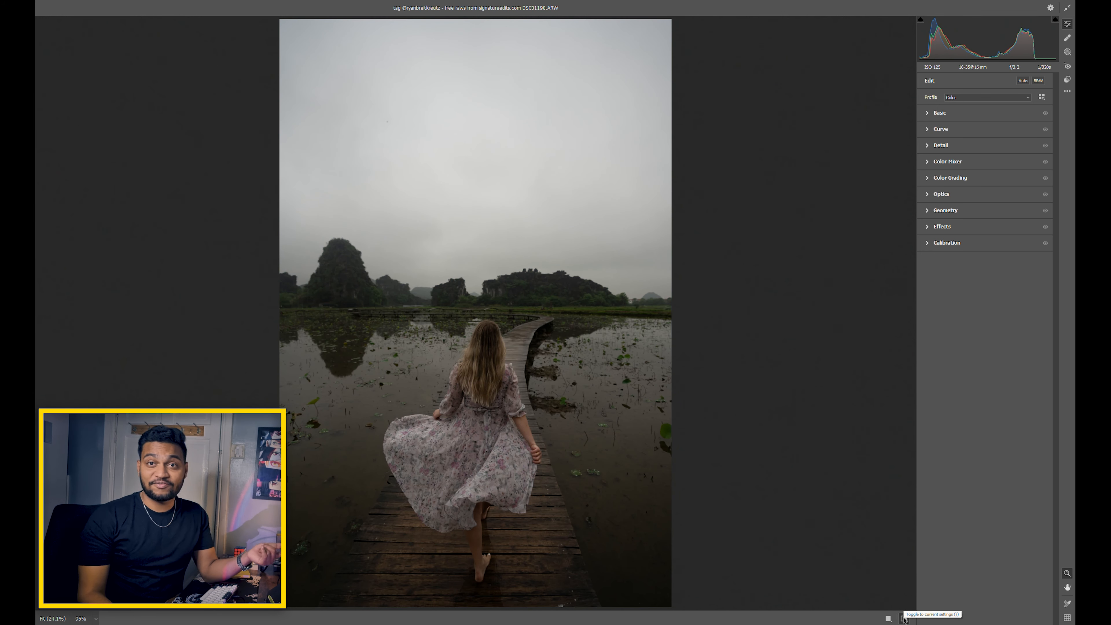
click(903, 618)
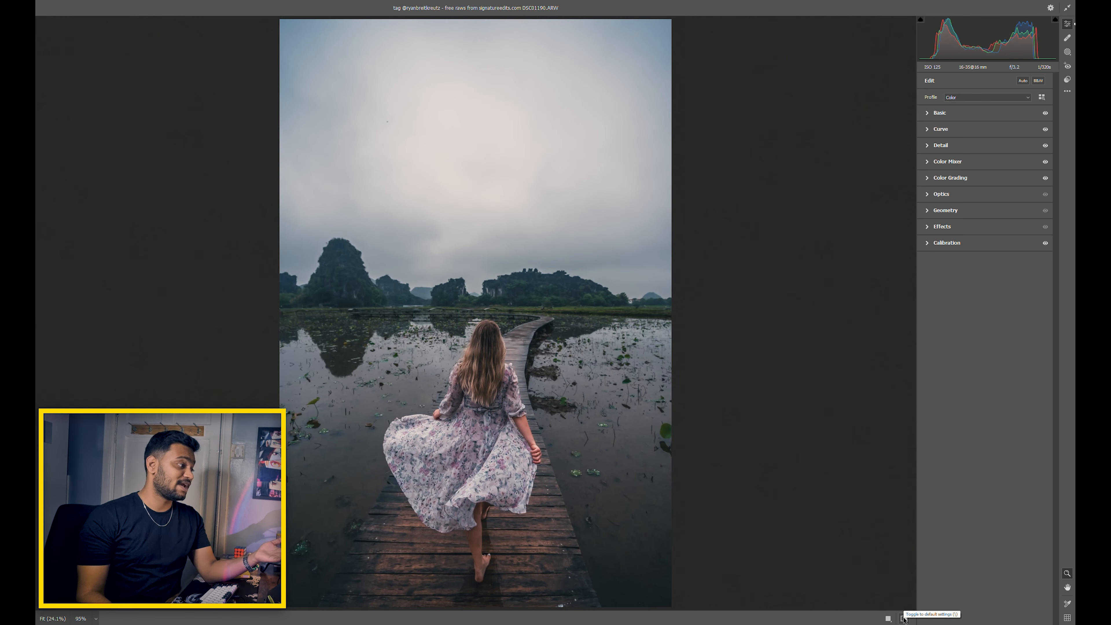
click(903, 618)
click(903, 618)
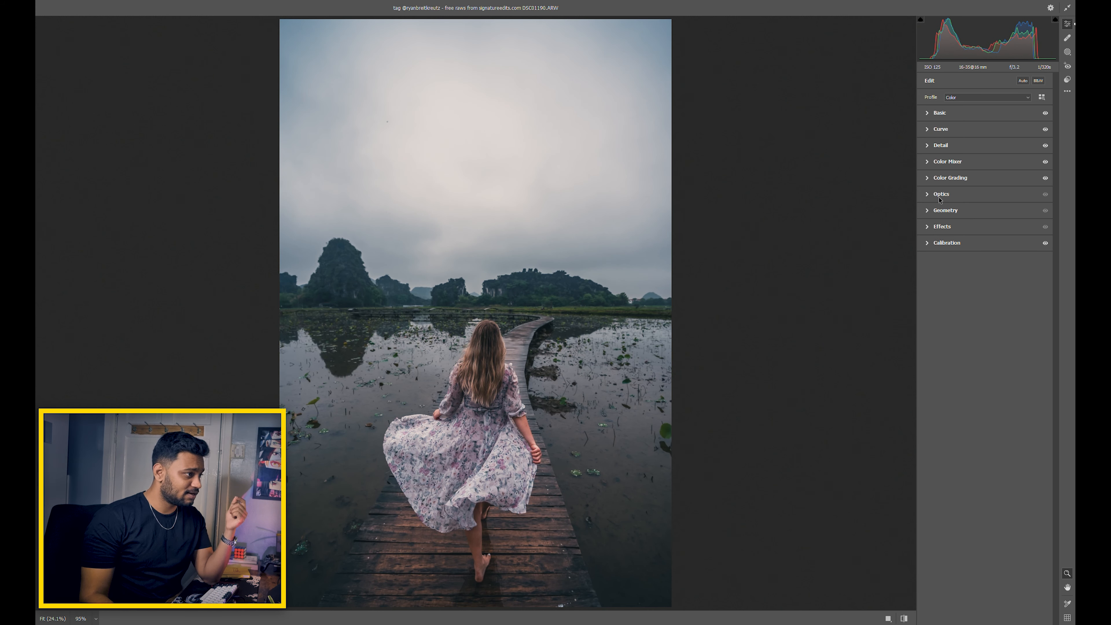
Soften the calibration by setting Blue Primary Hue to -16 and Red Primary Hue to +18.
click(926, 243)
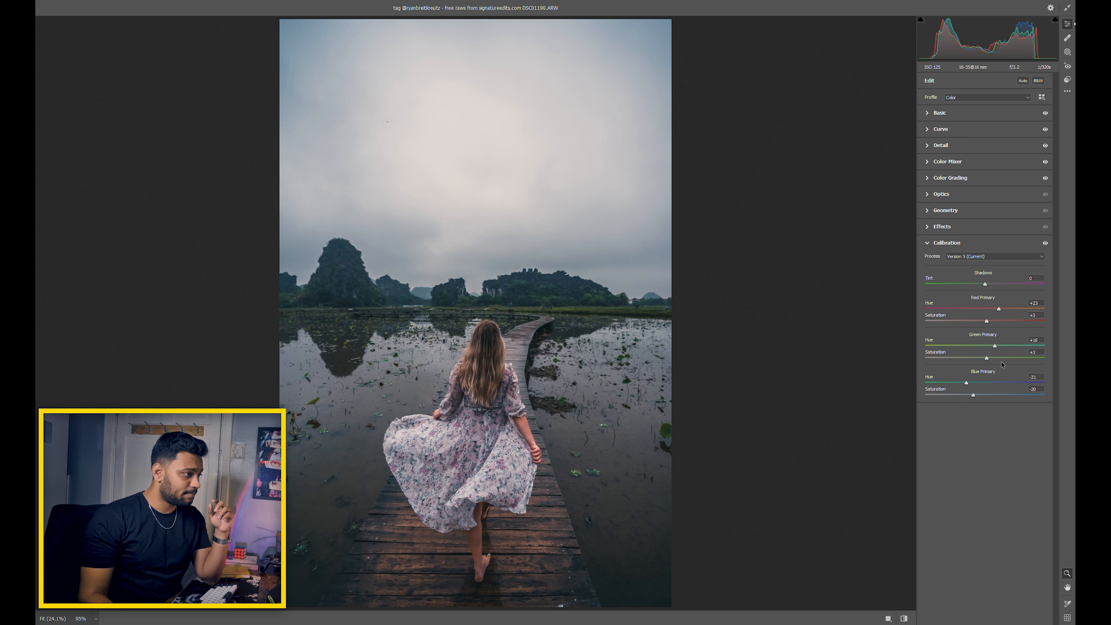
mouse_move(970, 385)
mouse_down()
mouse_move(994, 385)
mouse_move(973, 391)
mouse_up()
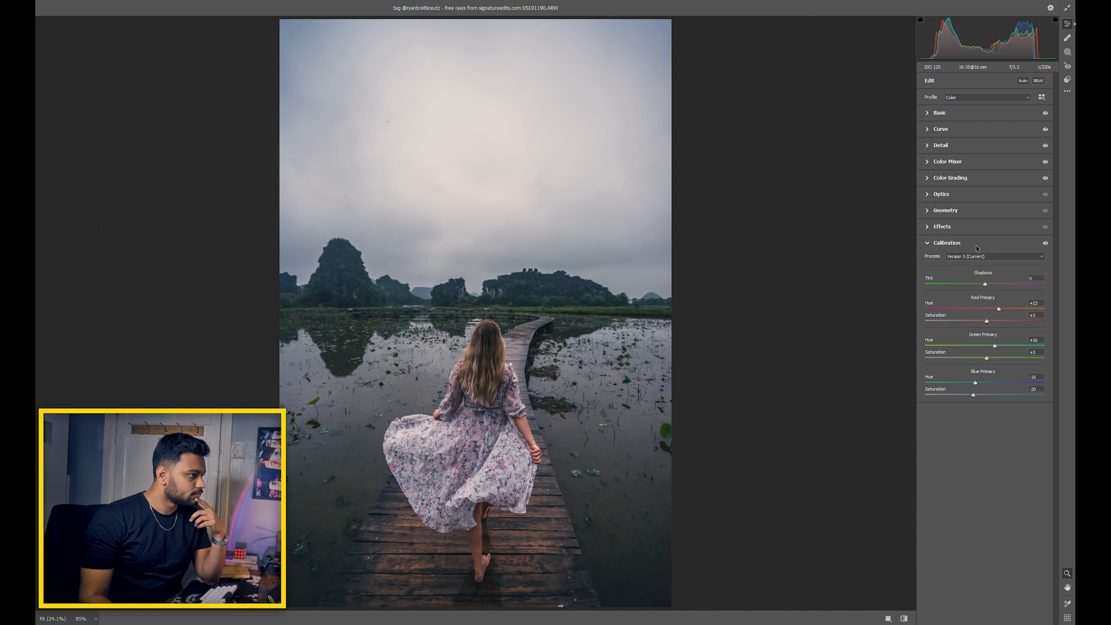
drag(997, 312, 996, 310)
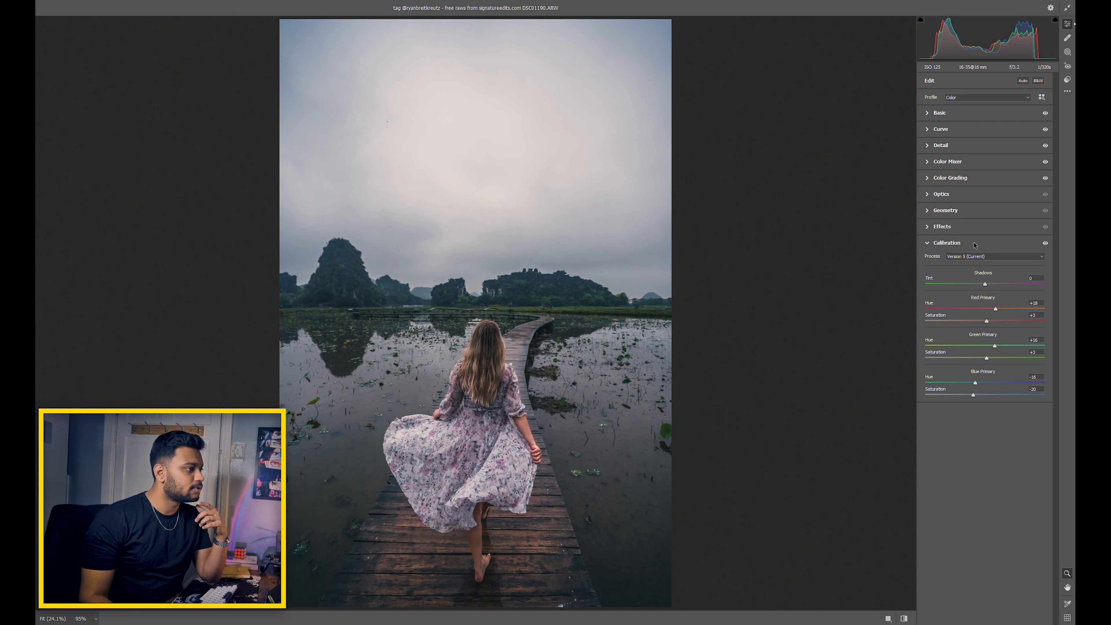
Reduce the blue shadows tint in Color Grading to hue 217 and saturation 13.
click(927, 181)
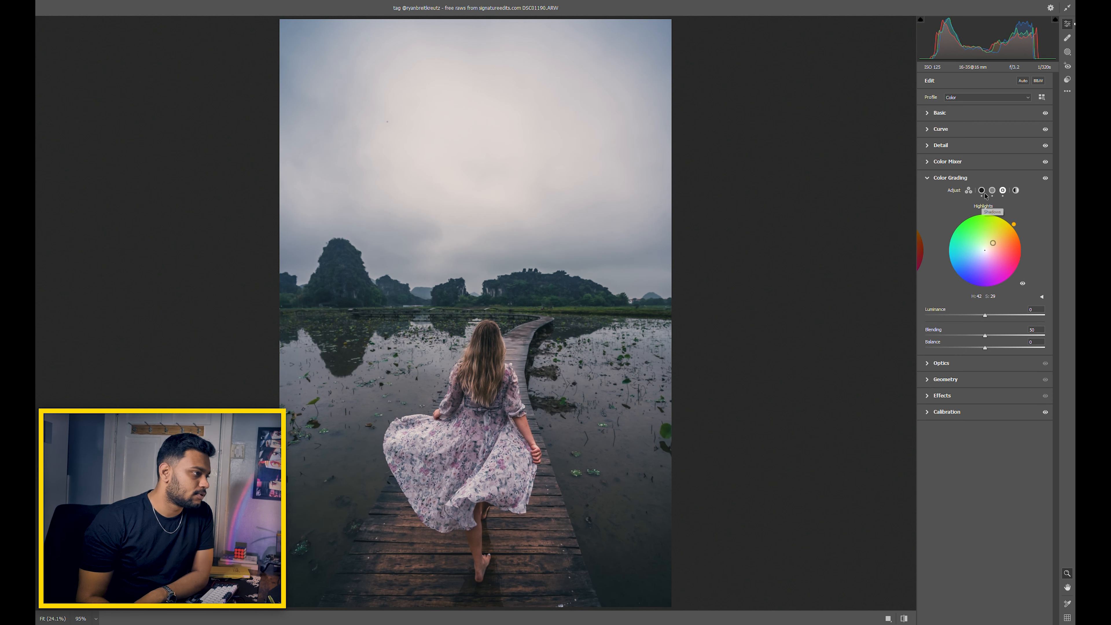
drag(973, 254, 980, 253)
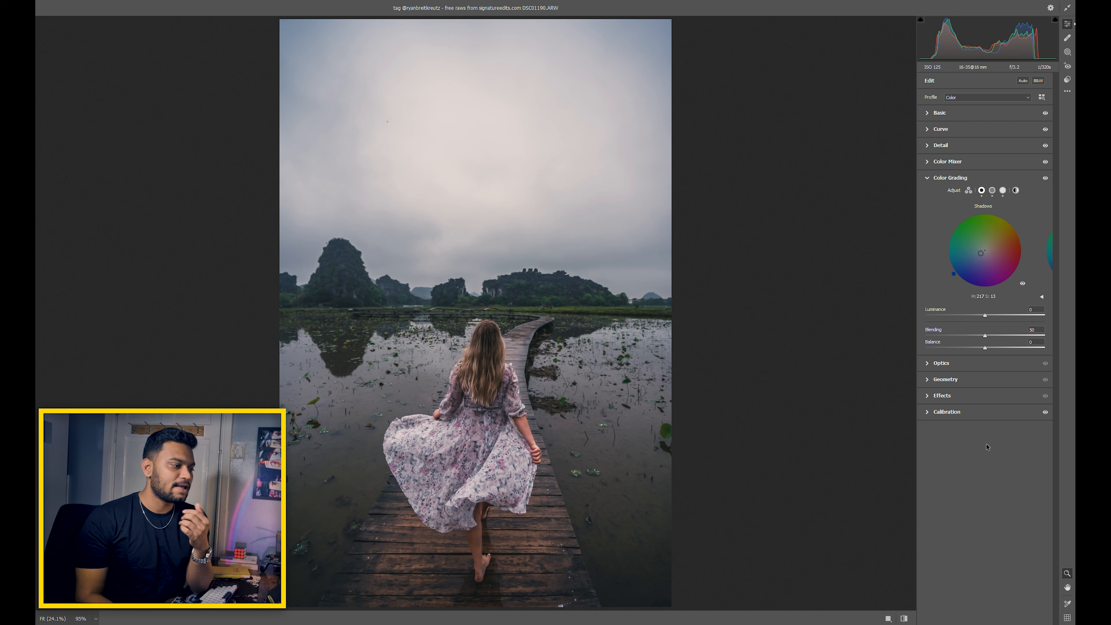
Compare the default and current settings of the photo again after the calibration and shadows adjustments.
click(903, 618)
click(903, 619)
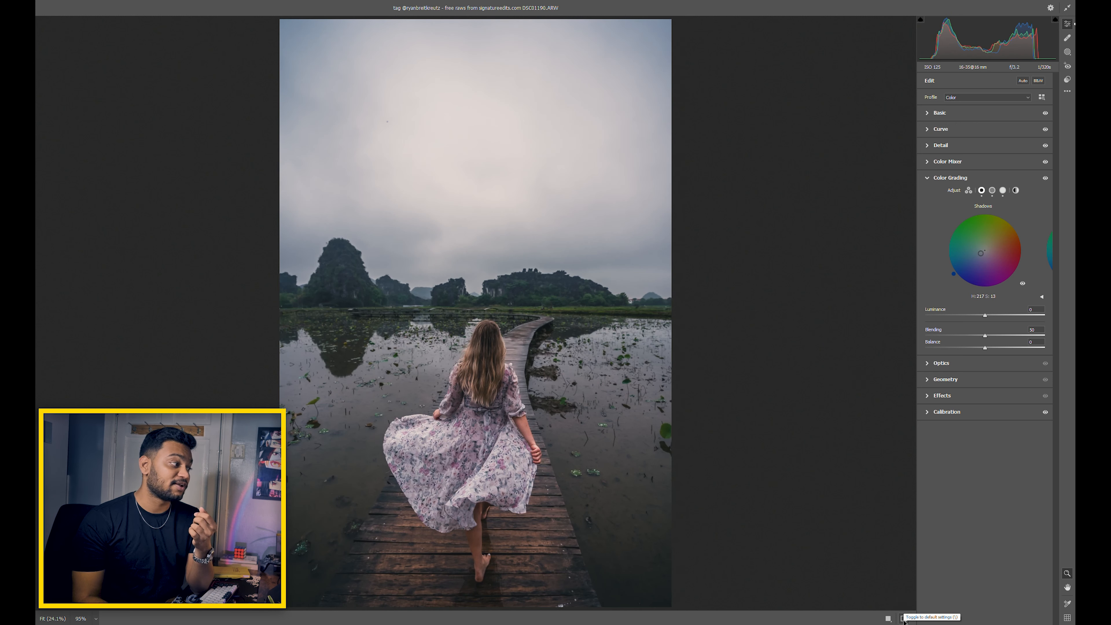
click(904, 618)
click(903, 618)
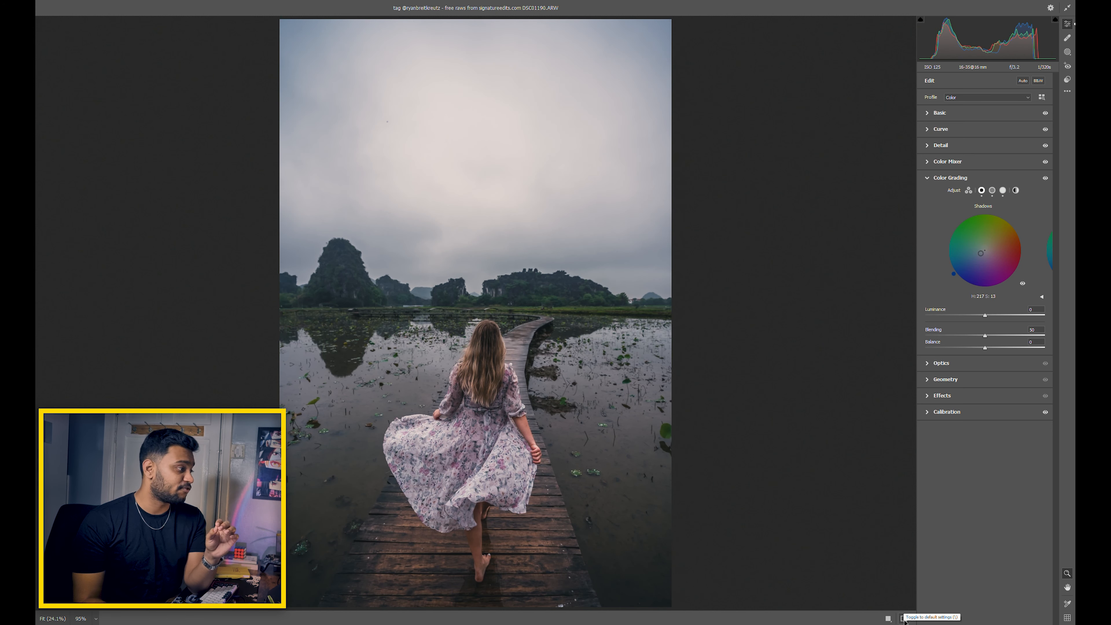
click(904, 618)
click(904, 618)
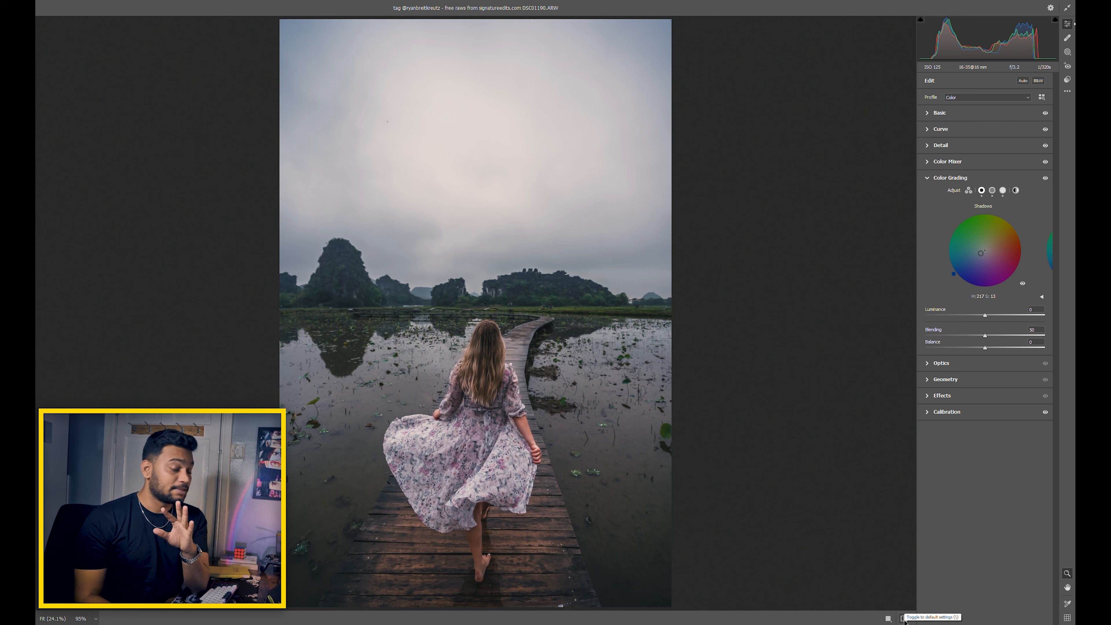